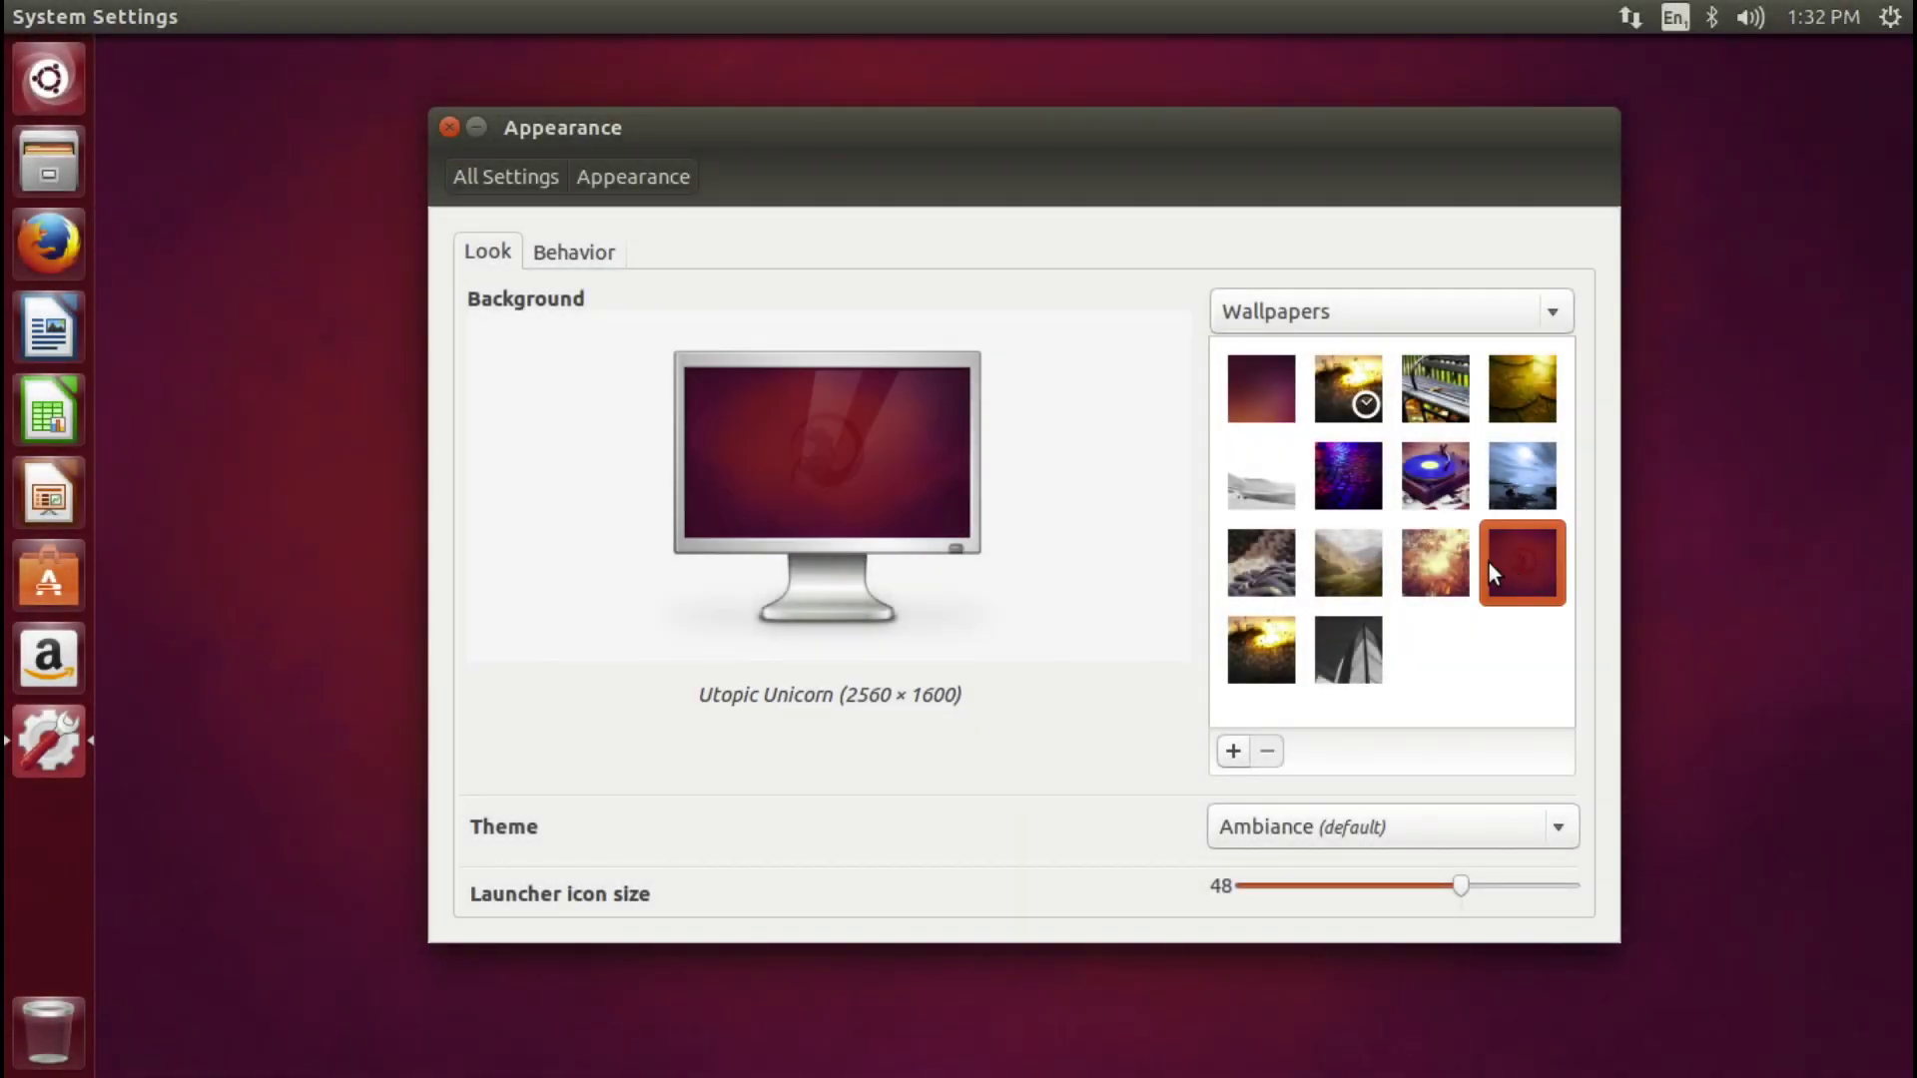
Close the Appearance settings window so only the empty desktop shows
{"action": "left_click", "coordinate": [449, 128]}
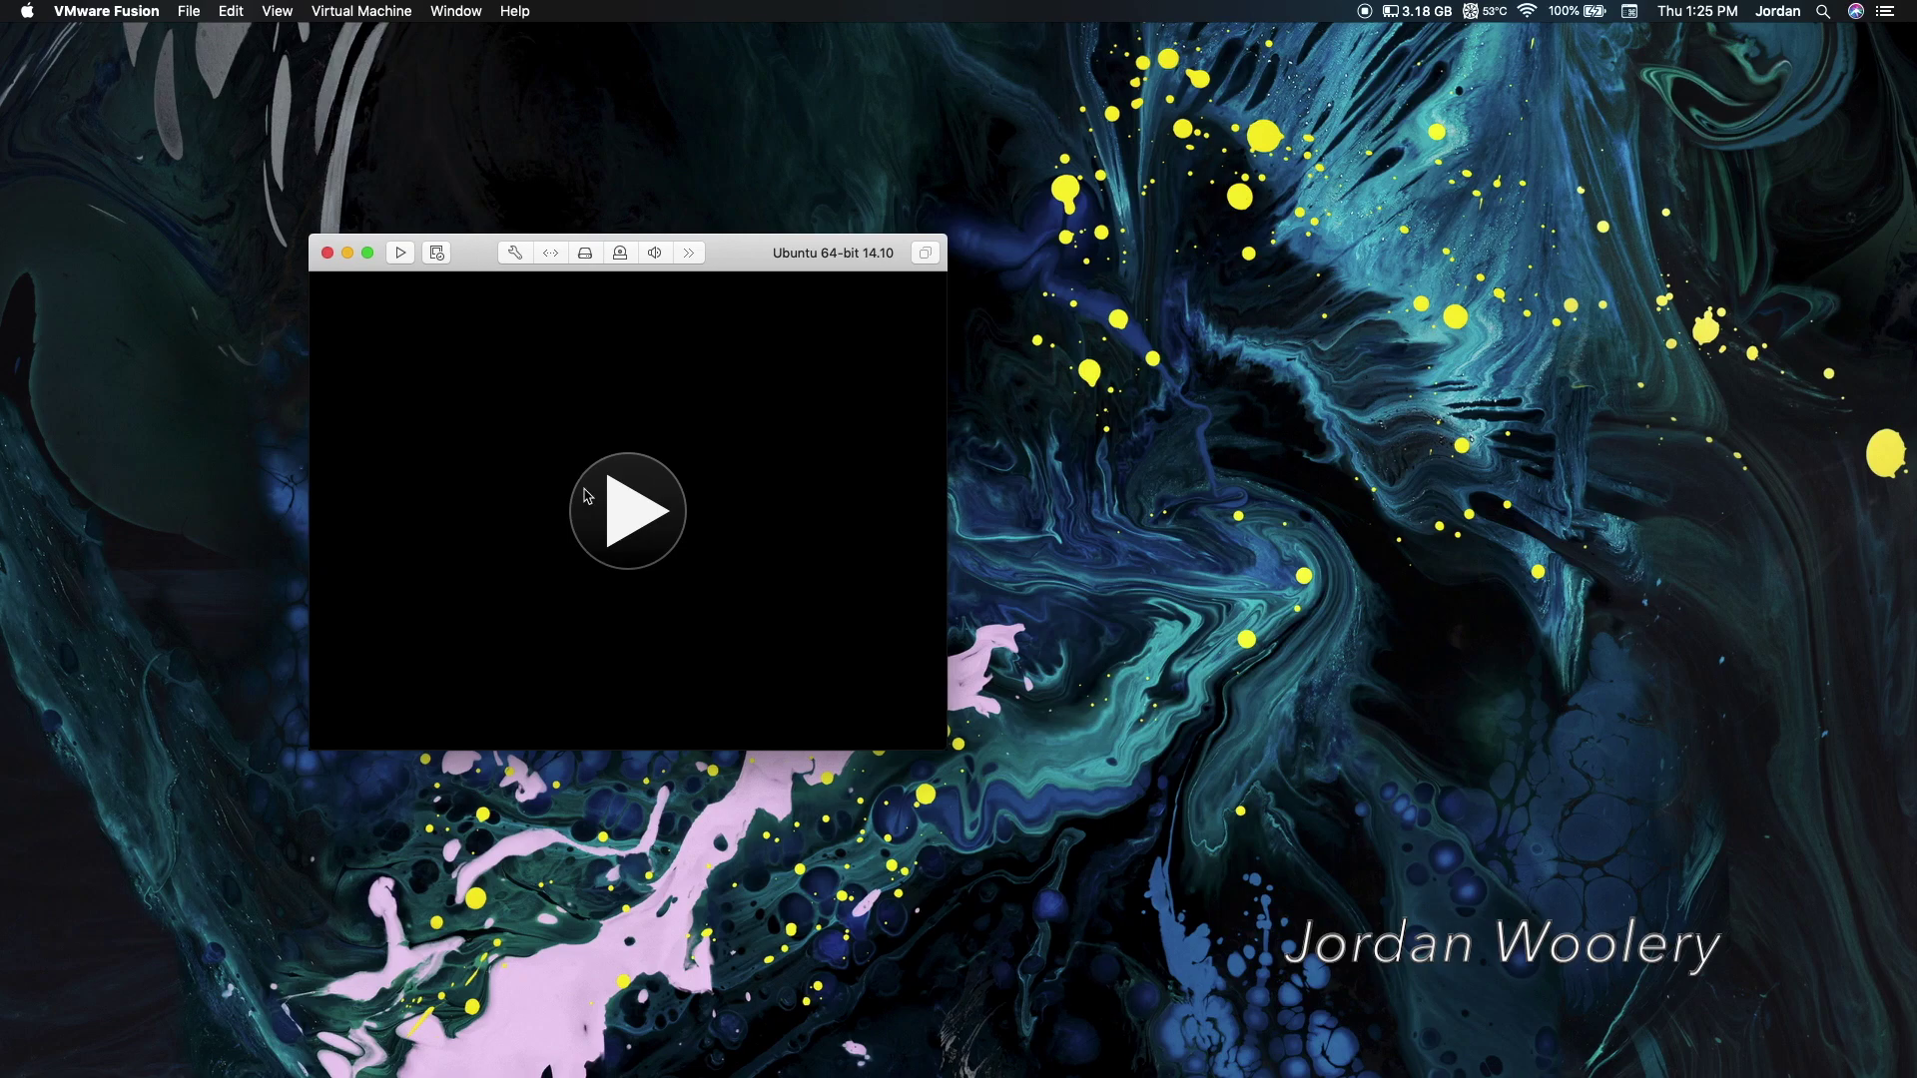
Power on the Ubuntu 64-bit 14.10 VM and switch it to full screen
{"action": "left_click", "coordinate": [607, 509]}
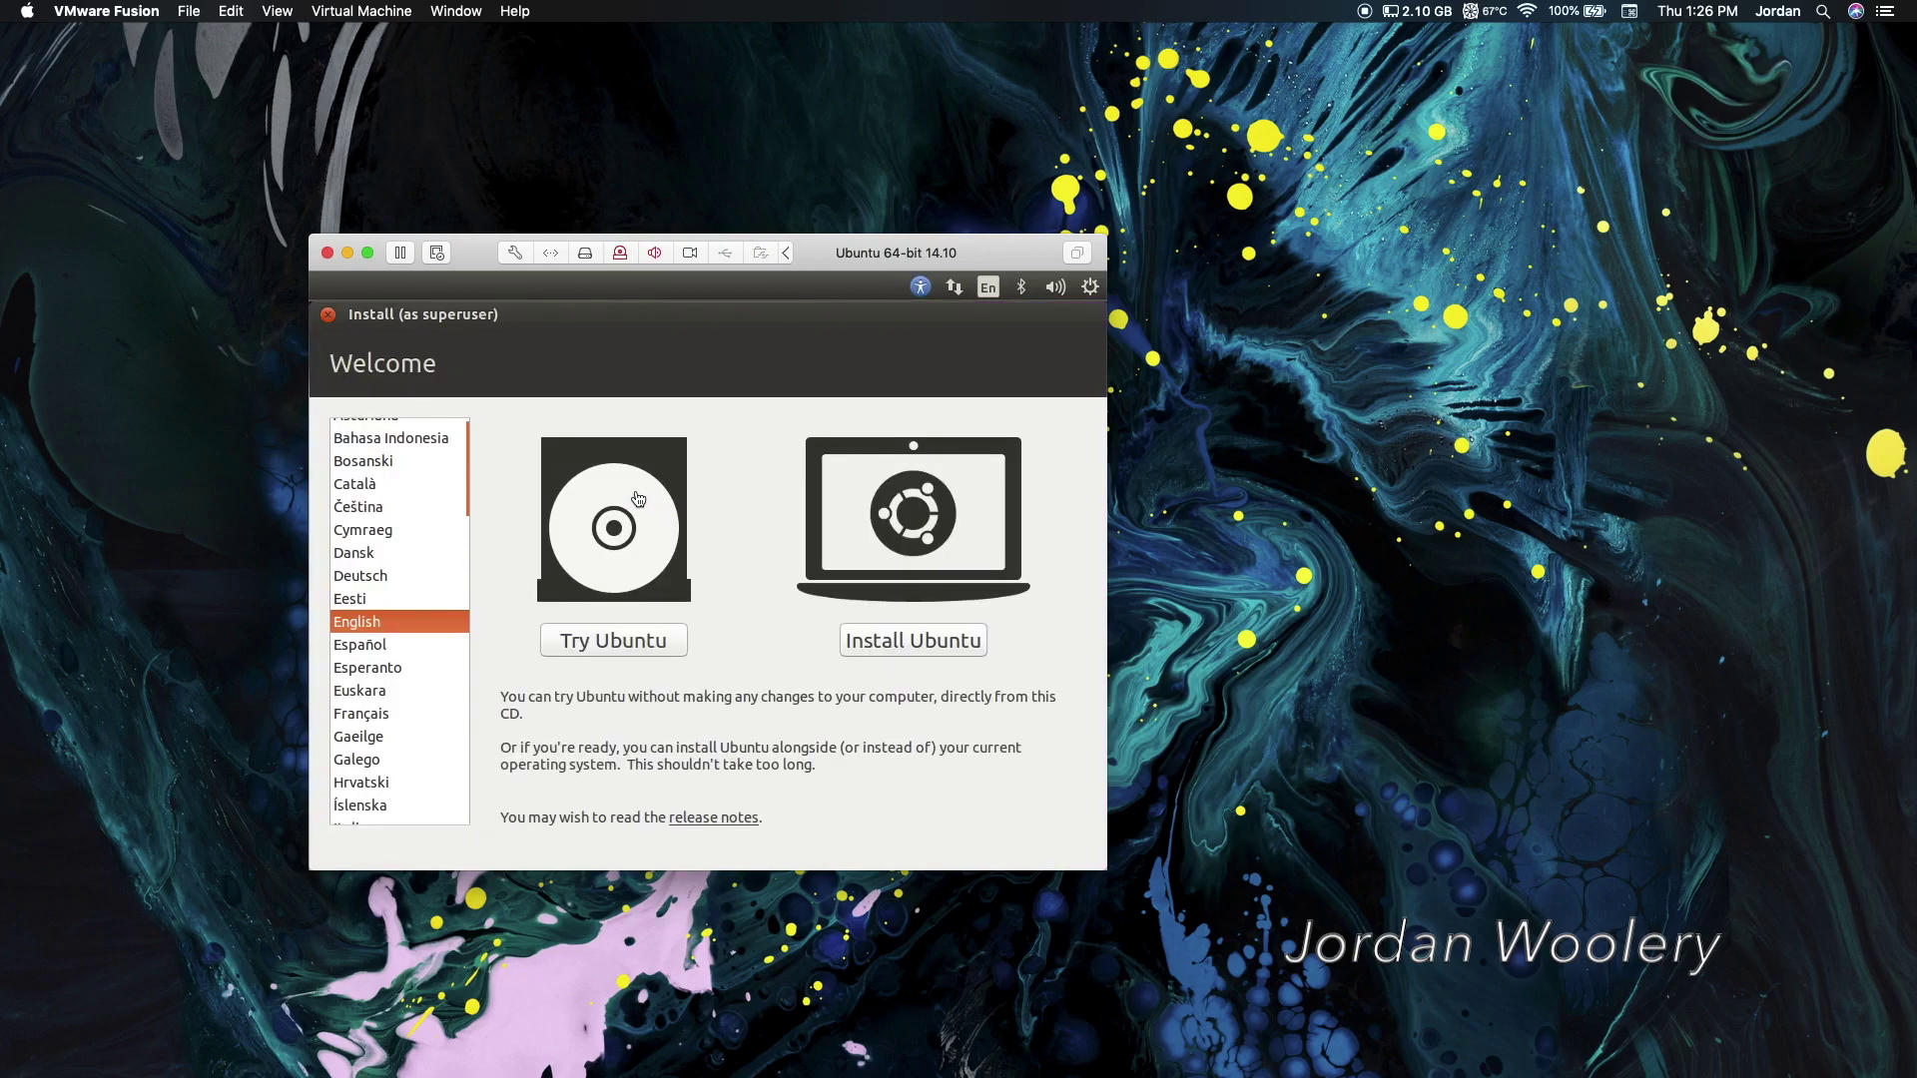
{"action": "key", "text": "ctrl+super+f"}
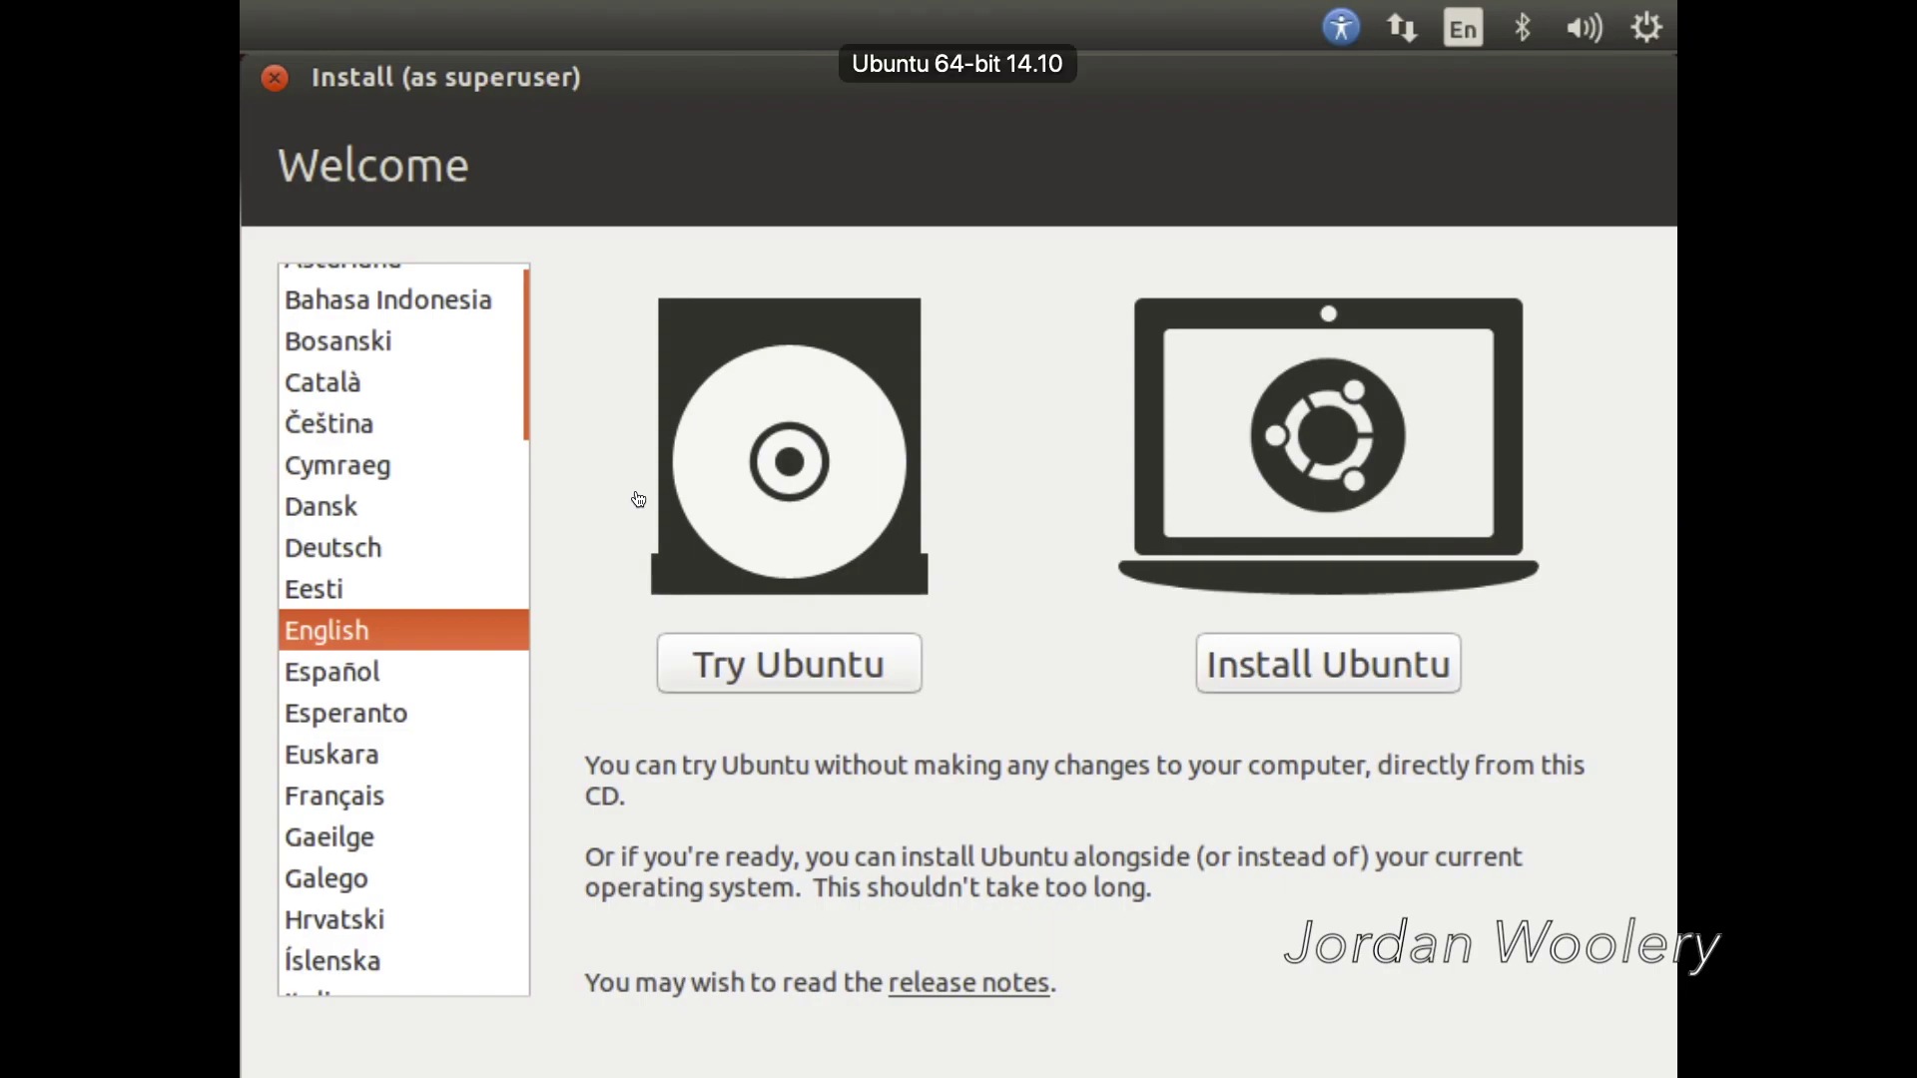
Install Ubuntu with updates and third-party software, erasing the disk and confirming the partition changes
{"action": "left_click", "coordinate": [1241, 661]}
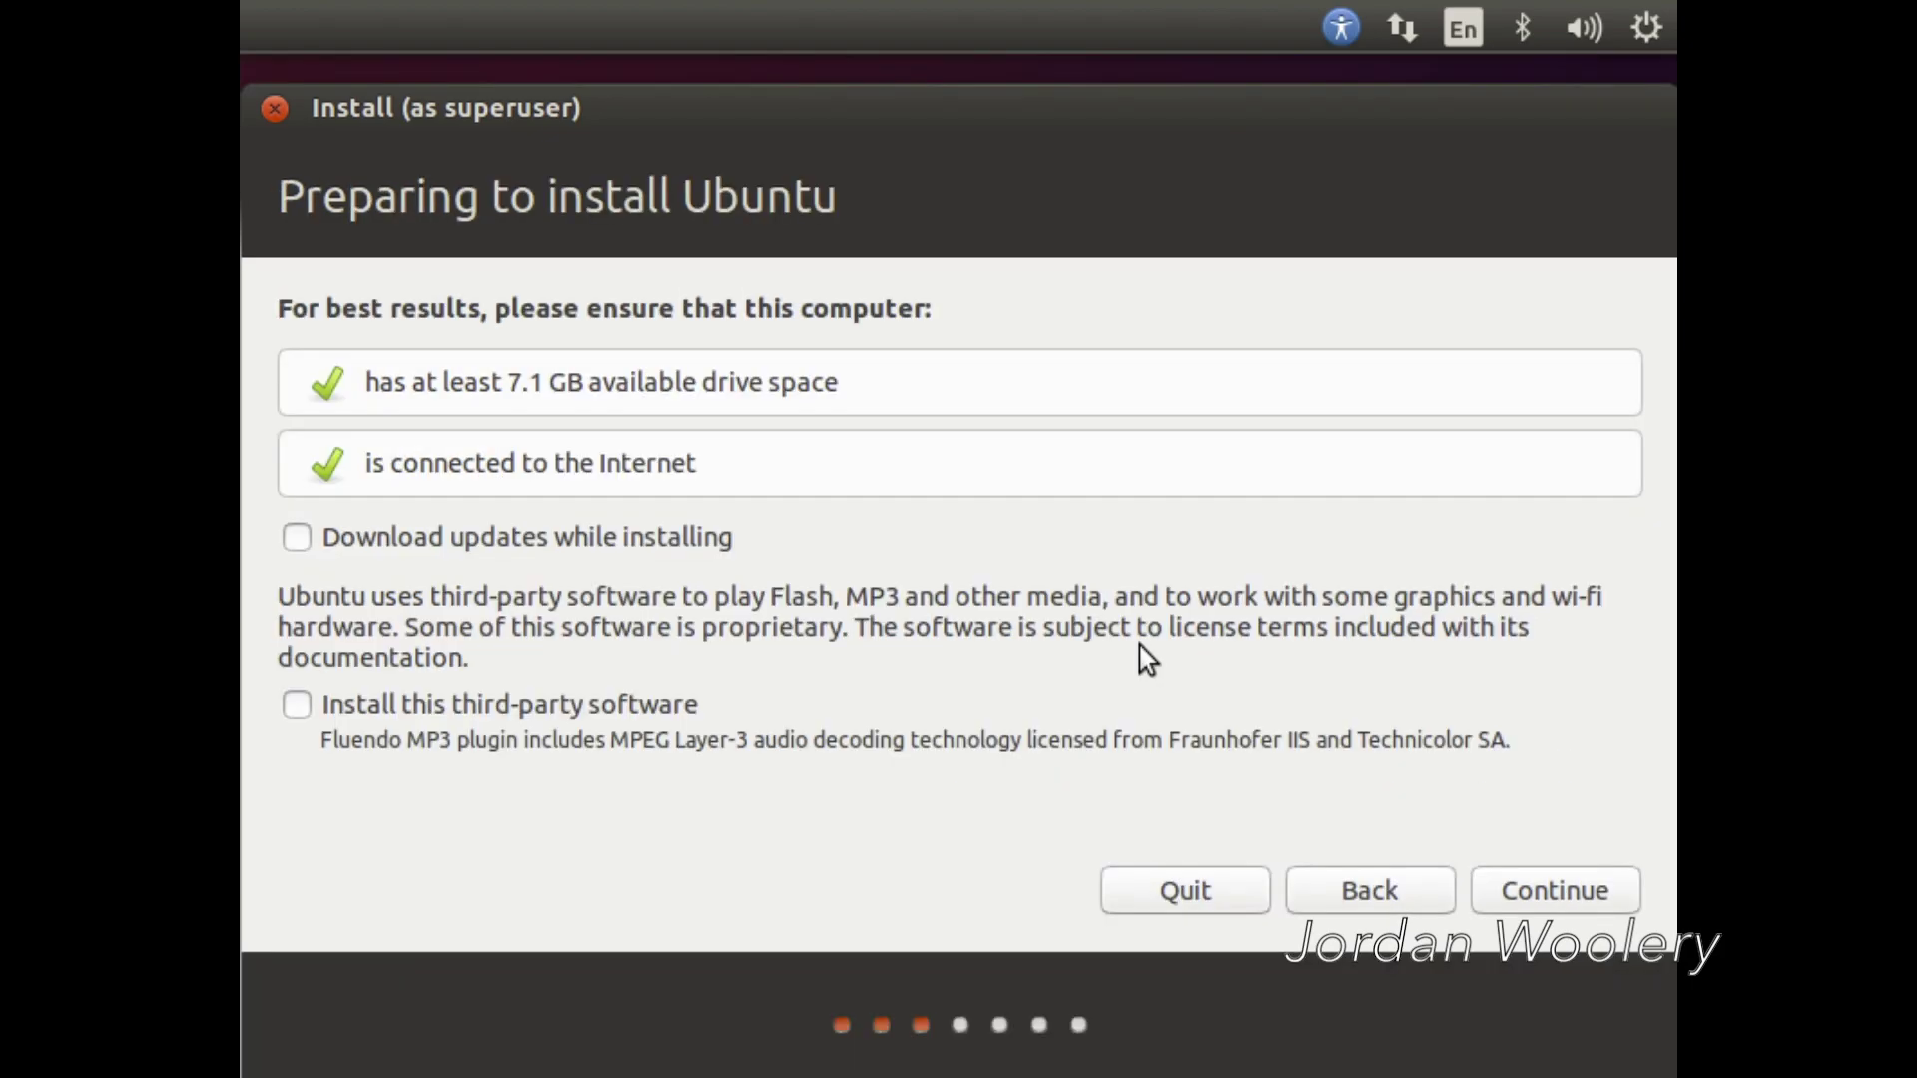
{"action": "left_click", "coordinate": [619, 704]}
{"action": "left_click", "coordinate": [599, 538]}
{"action": "left_click", "coordinate": [1476, 889]}
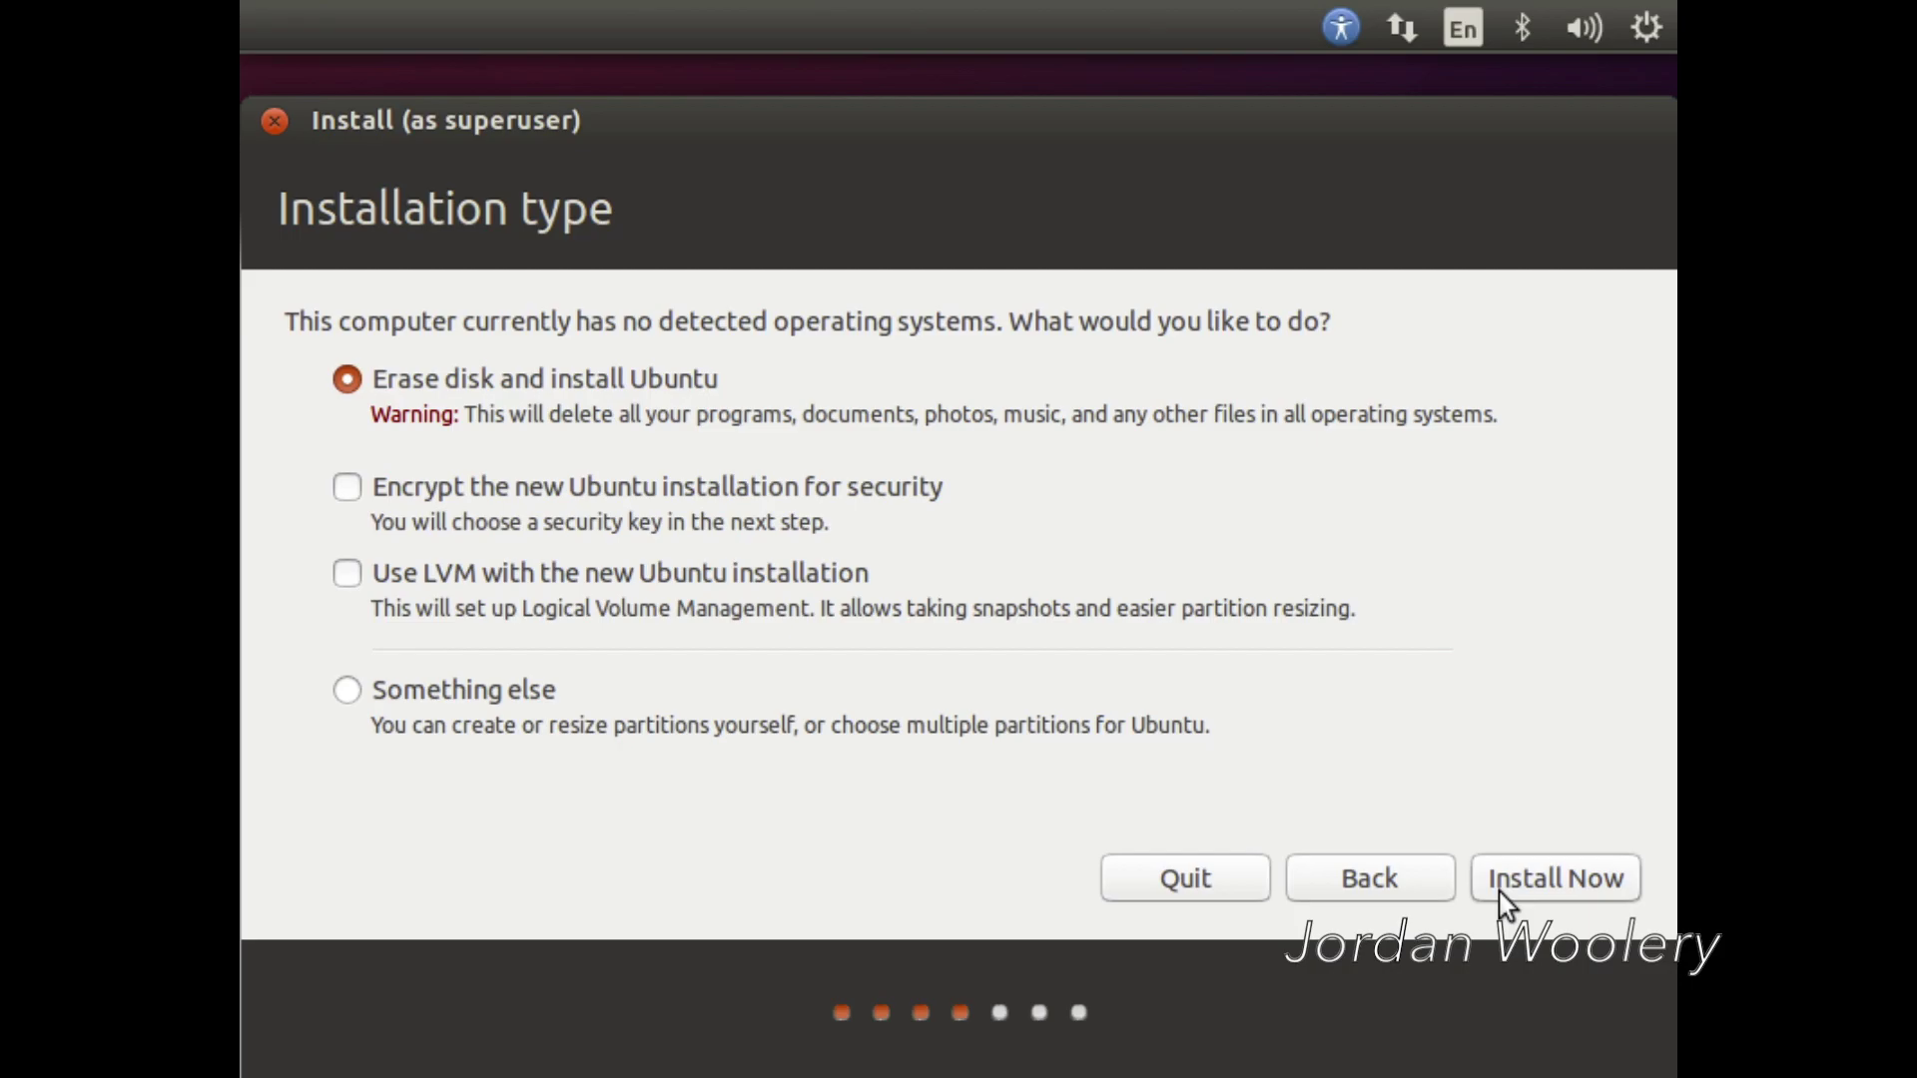
{"action": "left_click", "coordinate": [1499, 893]}
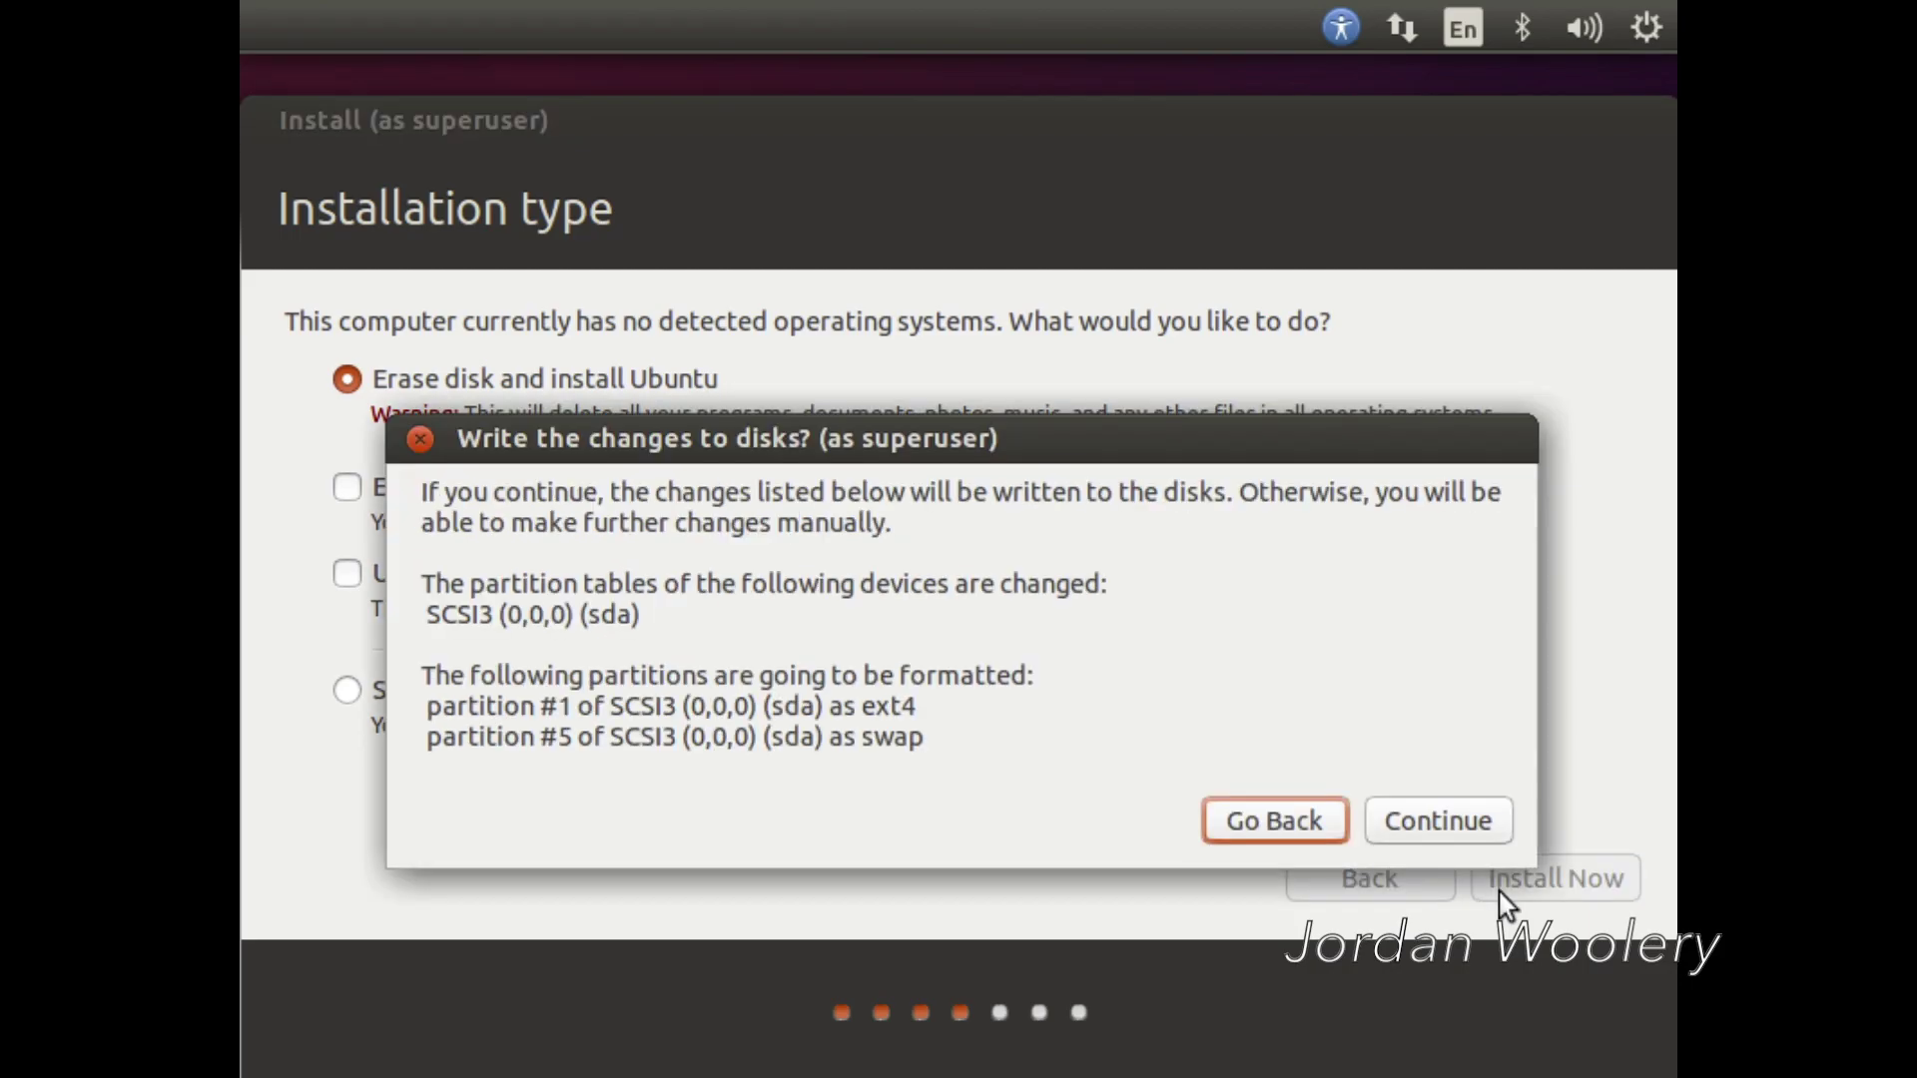
{"action": "left_click", "coordinate": [1471, 837]}
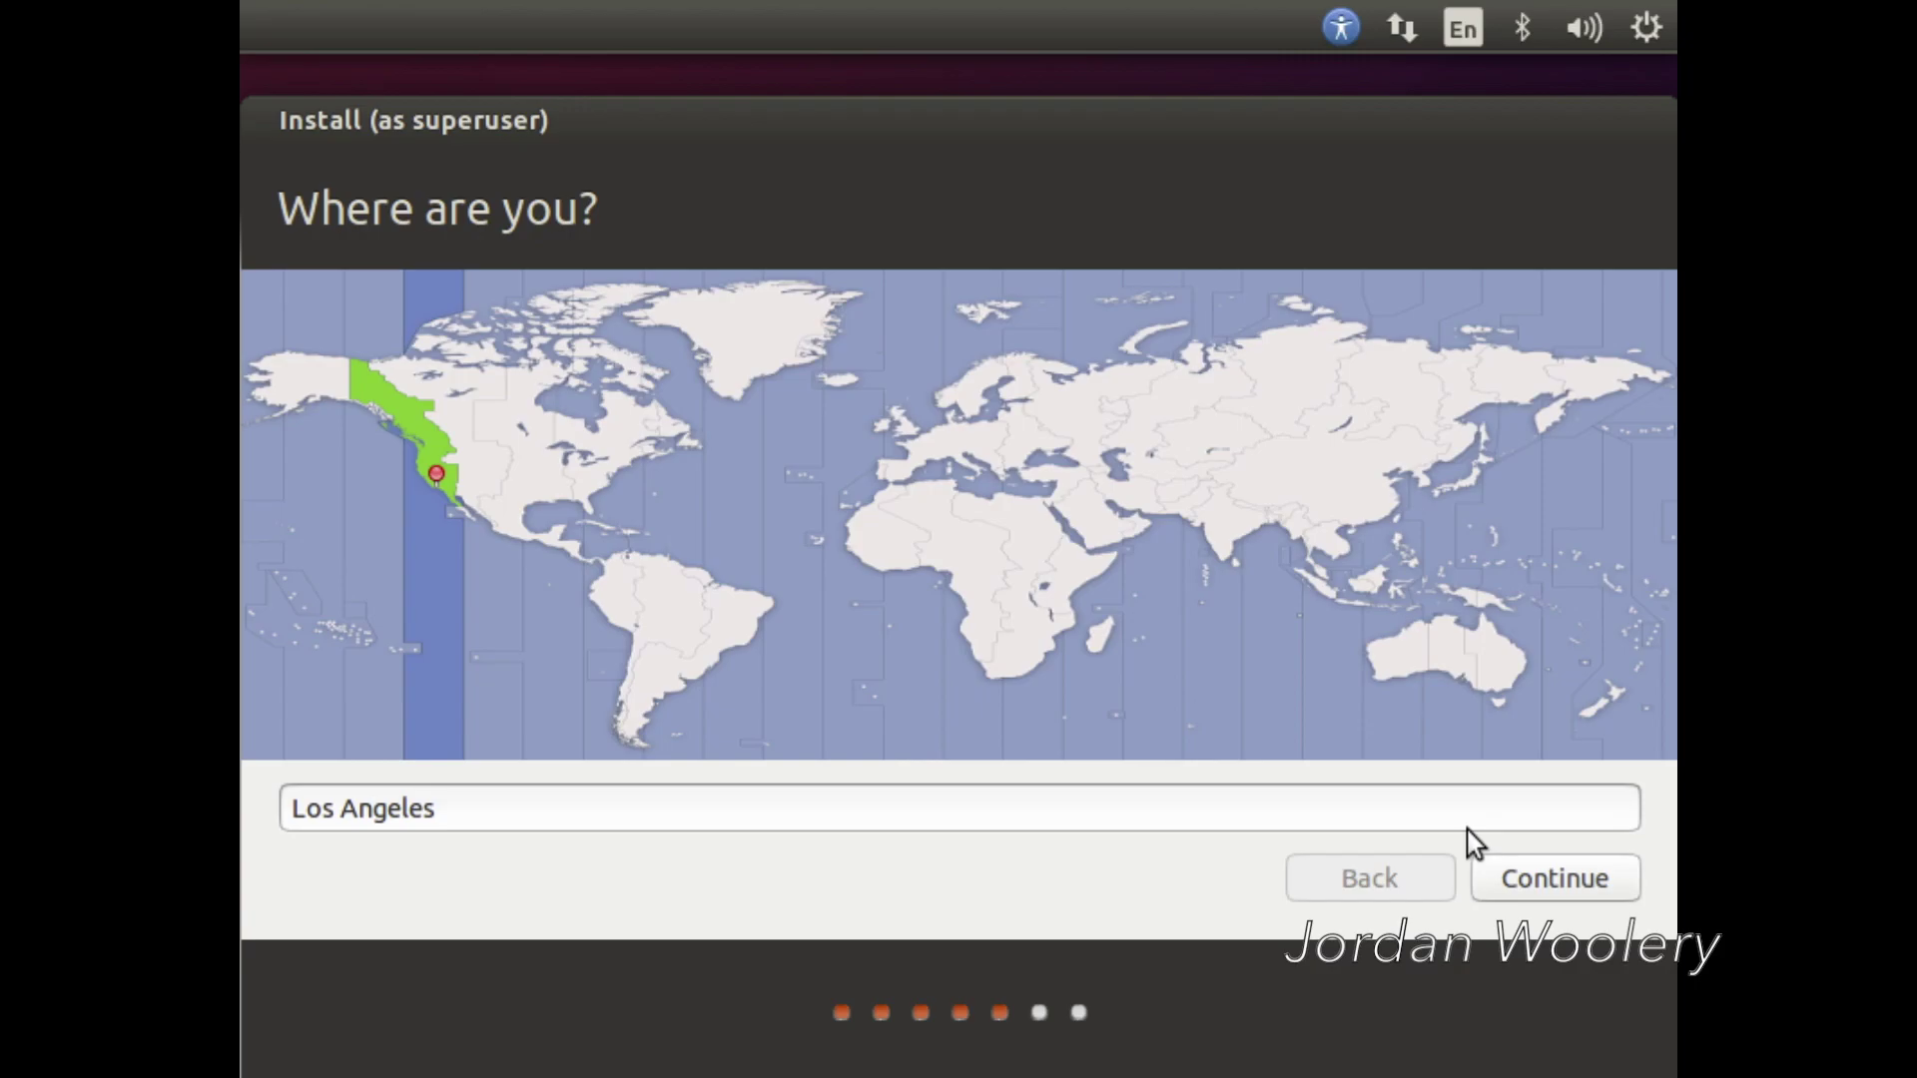
Accept Los Angeles as the location and choose the English (US) Macintosh keyboard layout
{"action": "left_click", "coordinate": [1504, 872]}
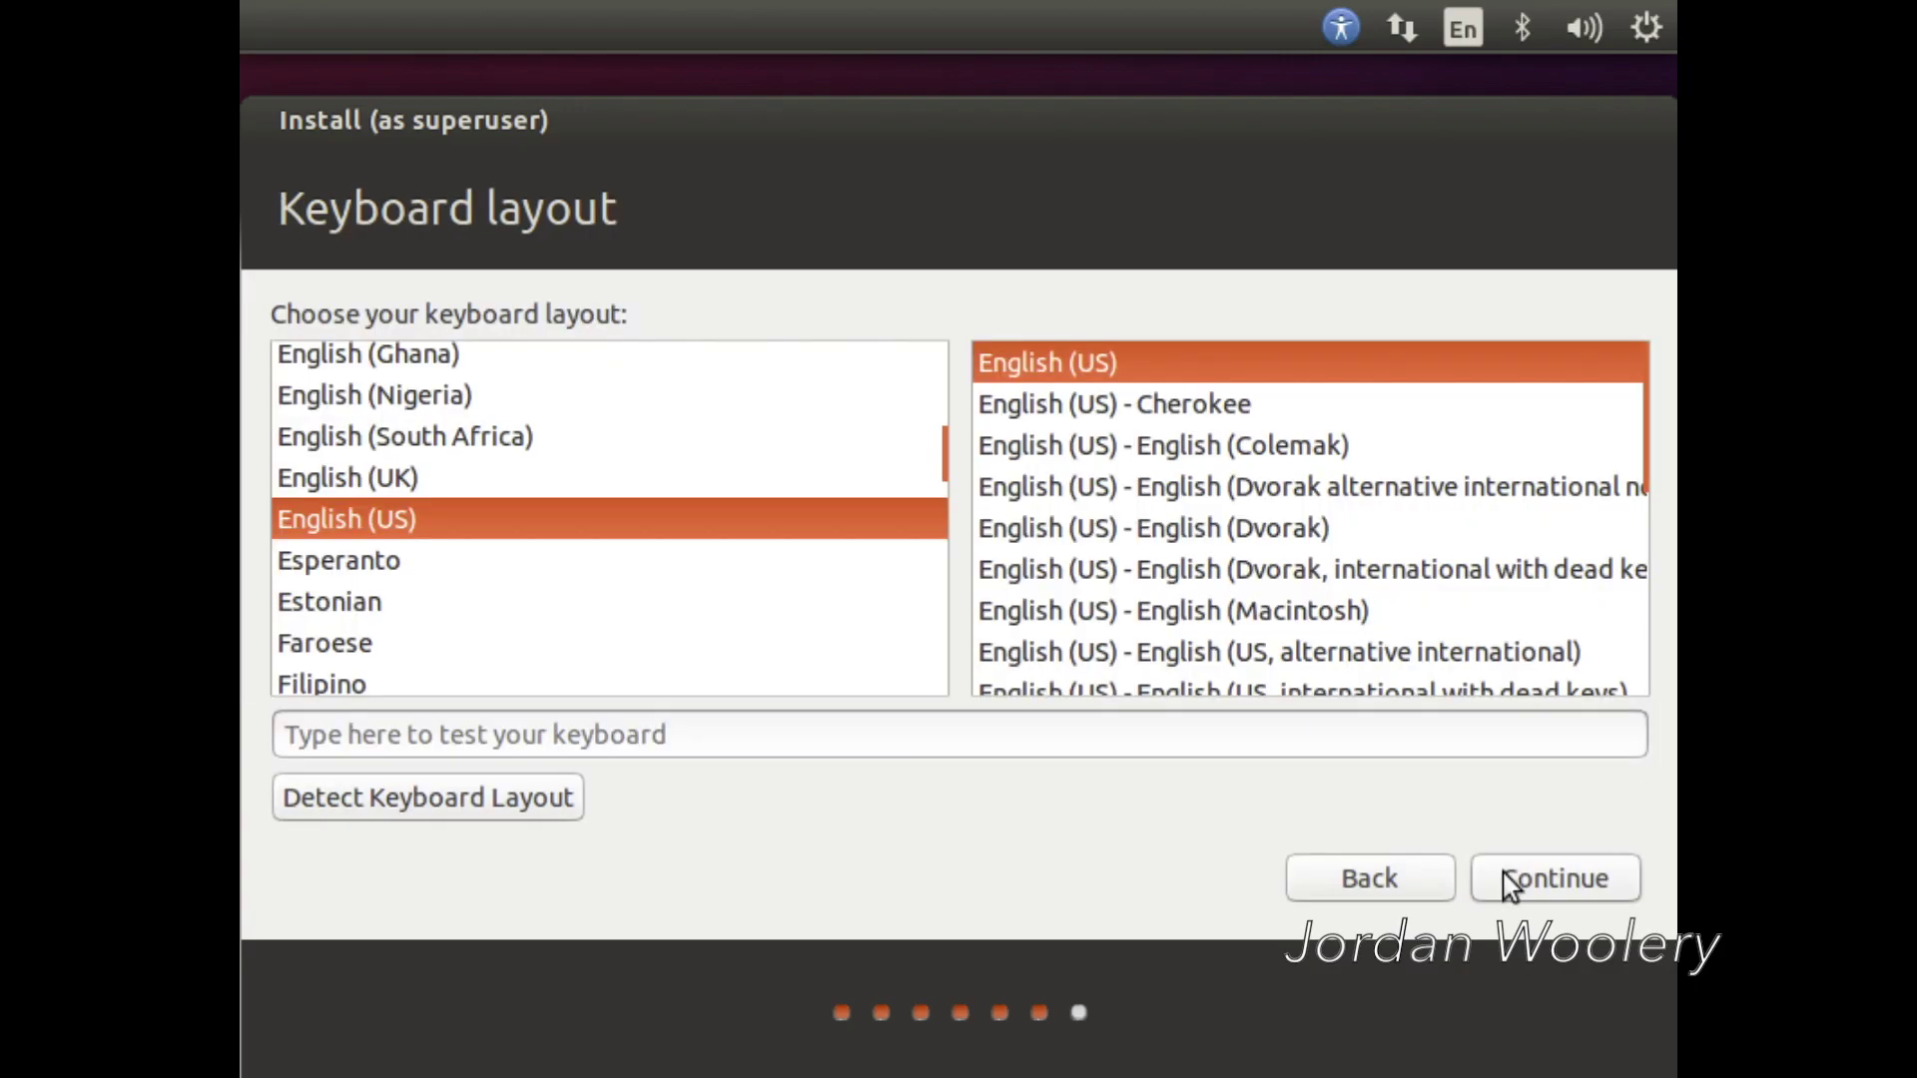
{"action": "left_click", "coordinate": [1368, 611]}
{"action": "left_click", "coordinate": [1561, 888]}
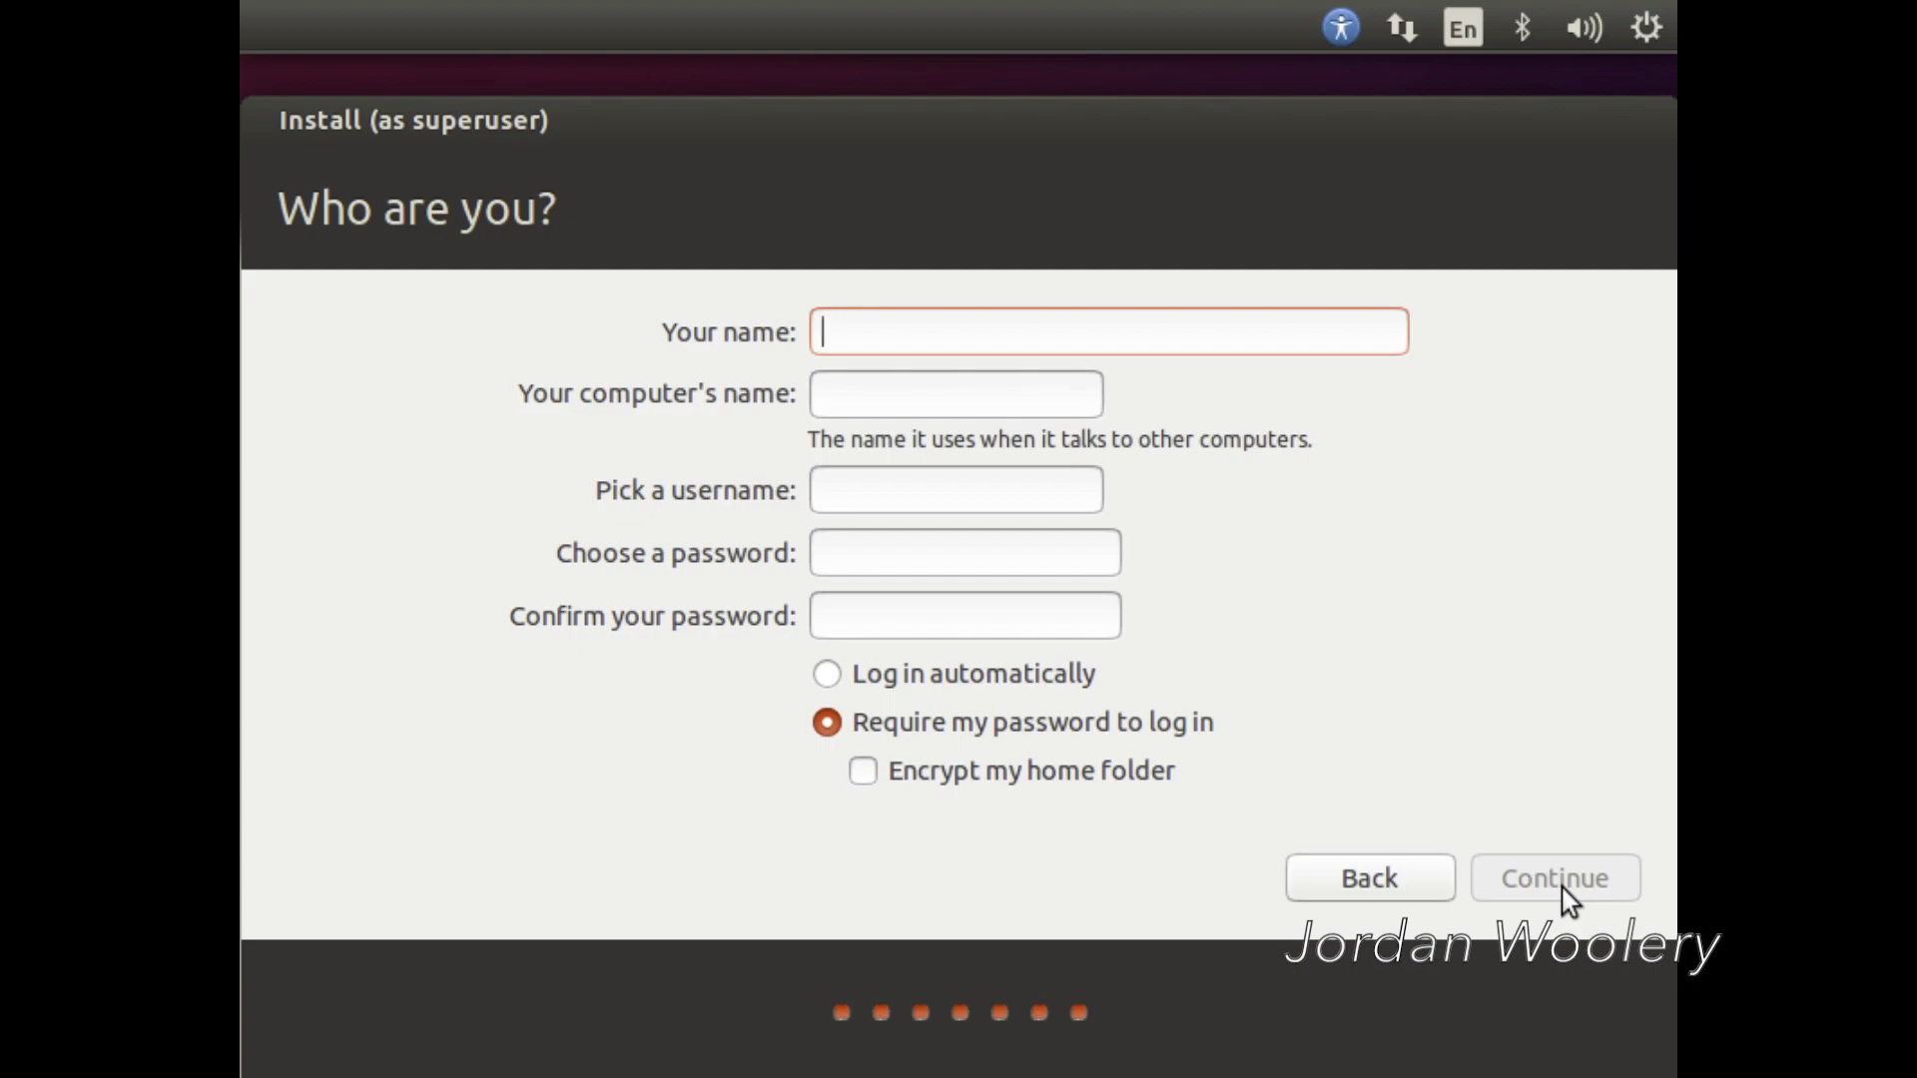
Fill in the user's name and account password, then continue the installation
{"action": "type", "text": "Jordan"}
{"action": "key", "text": "Tab"}
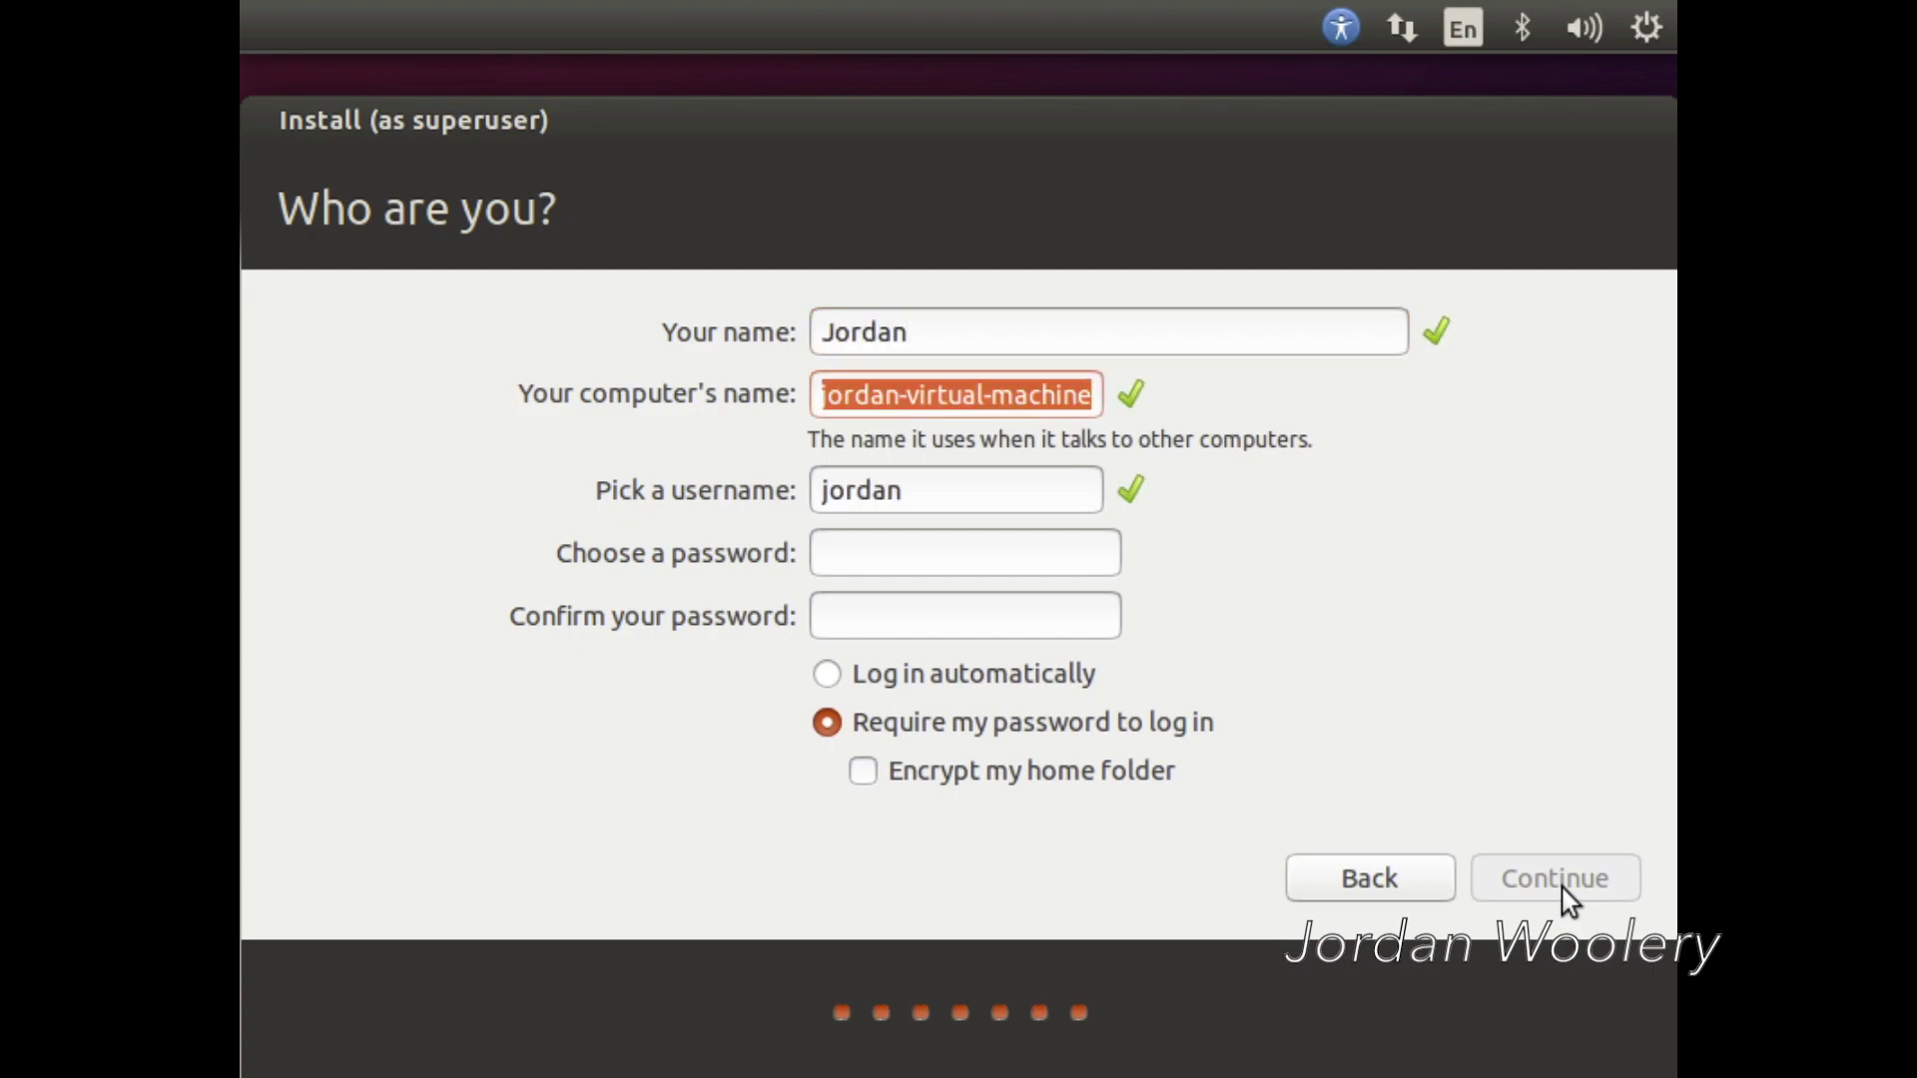
{"action": "key", "text": "Tab"}
{"action": "key", "text": "Tab"}
{"action": "type", "text": "********"}
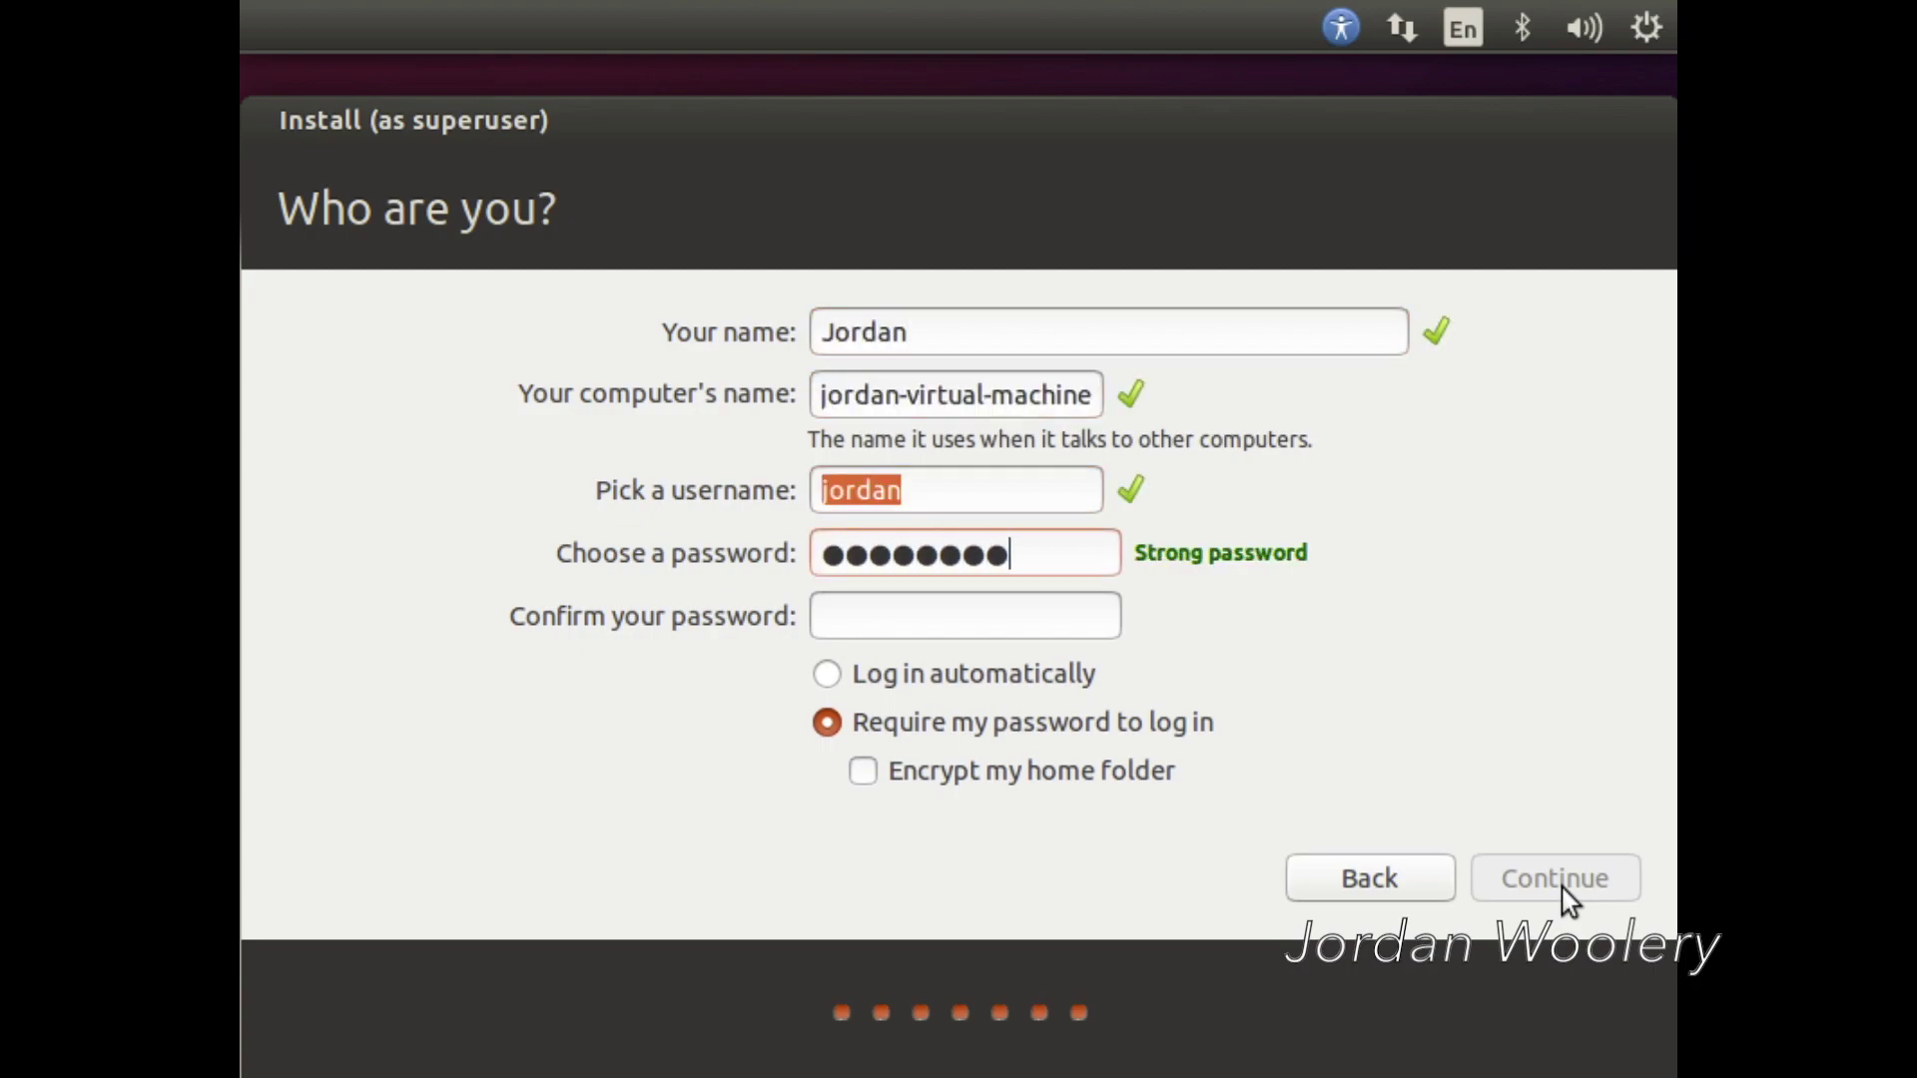
{"action": "type", "text": "**"}
{"action": "key", "text": "Tab"}
{"action": "type", "text": "**********"}
{"action": "left_click", "coordinate": [1561, 888]}
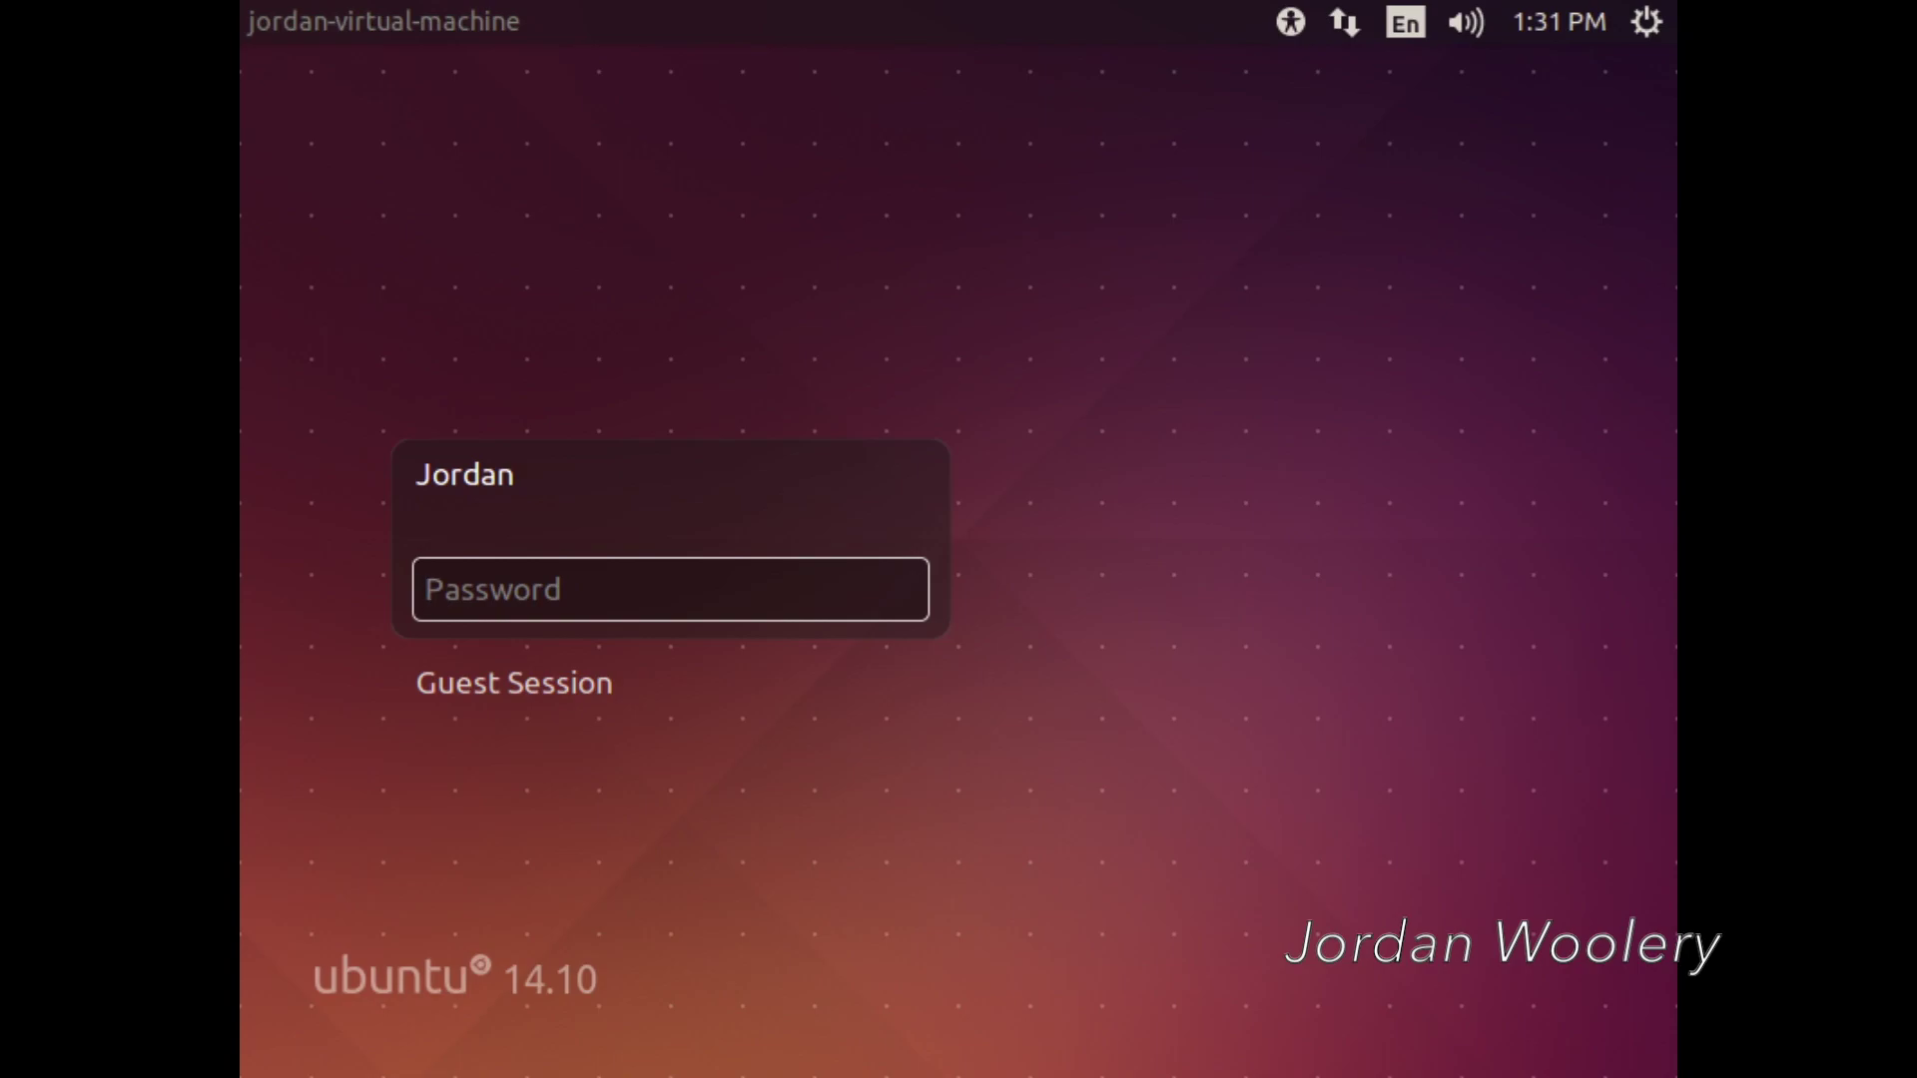
Log in with the account password to reach the Ubuntu 14.10 desktop
{"action": "type", "text": "********"}
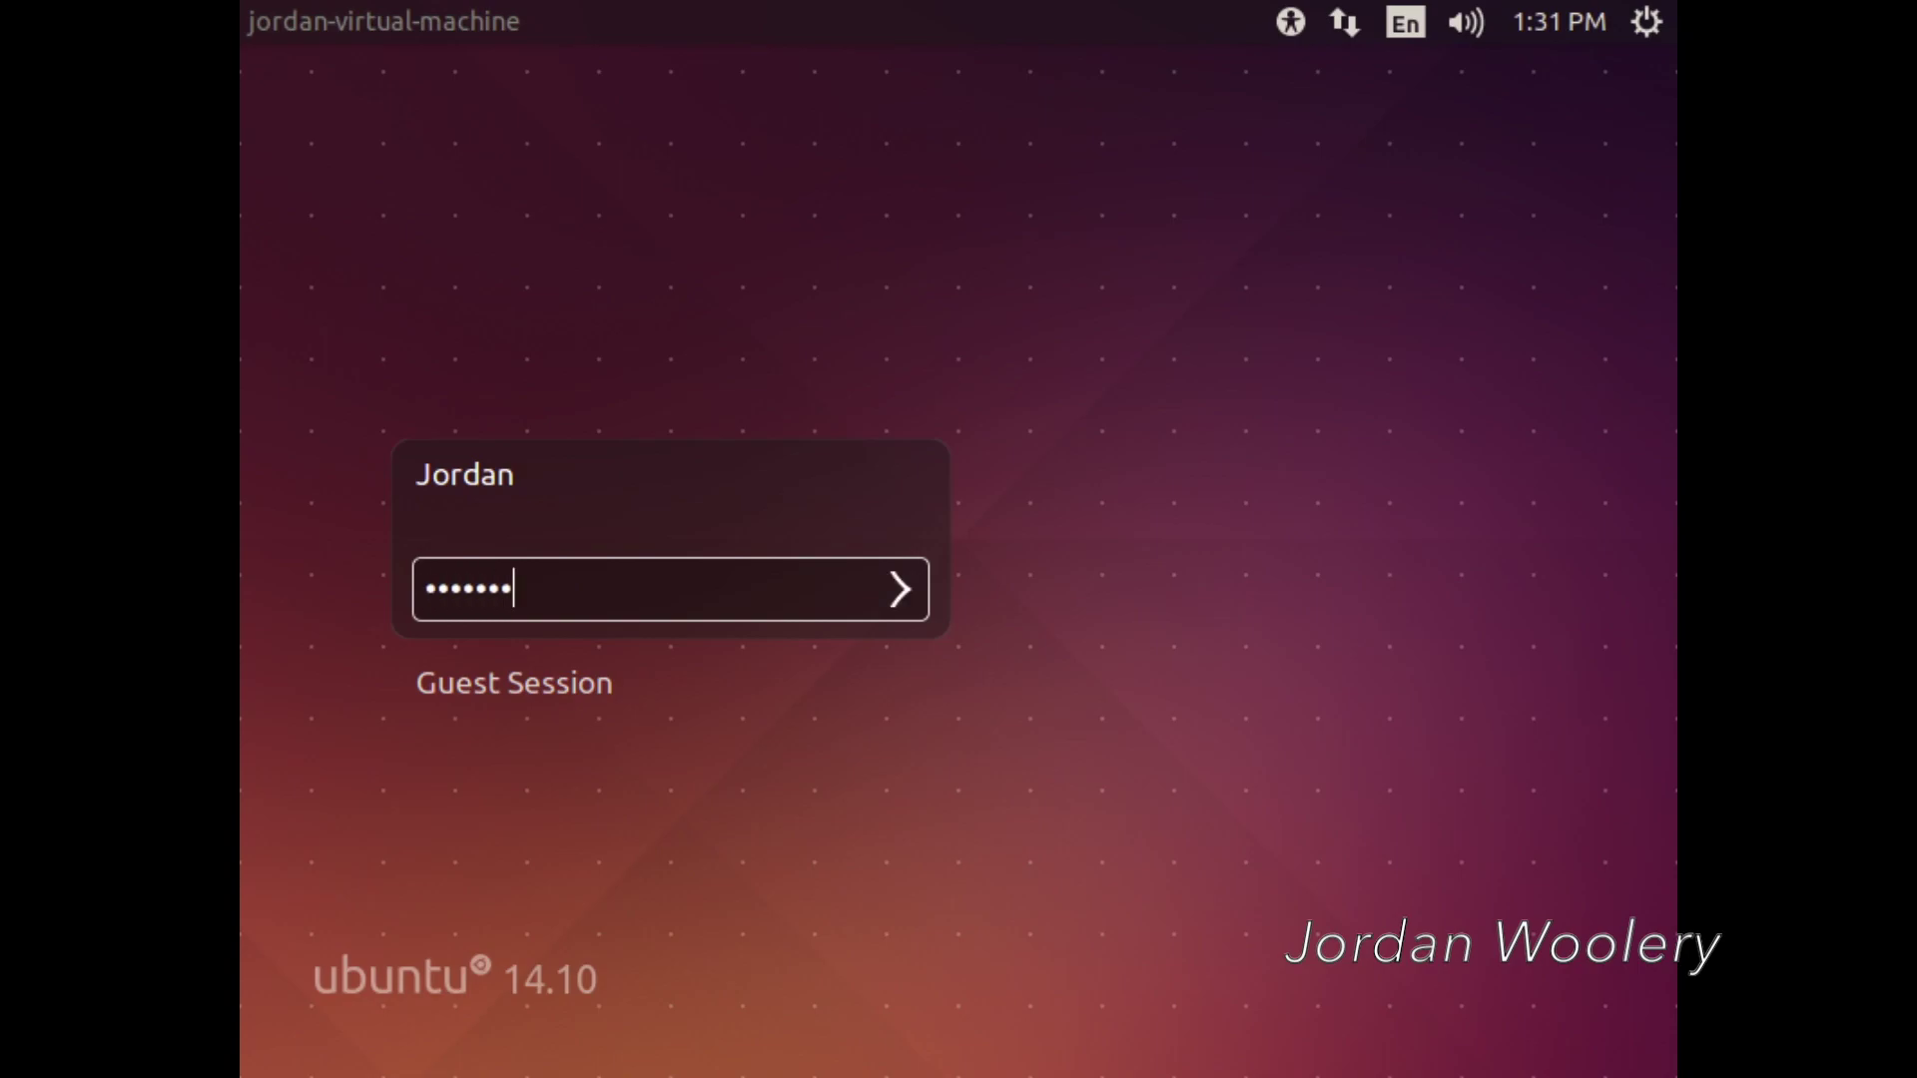
{"action": "type", "text": "**"}
{"action": "key", "text": "Return"}
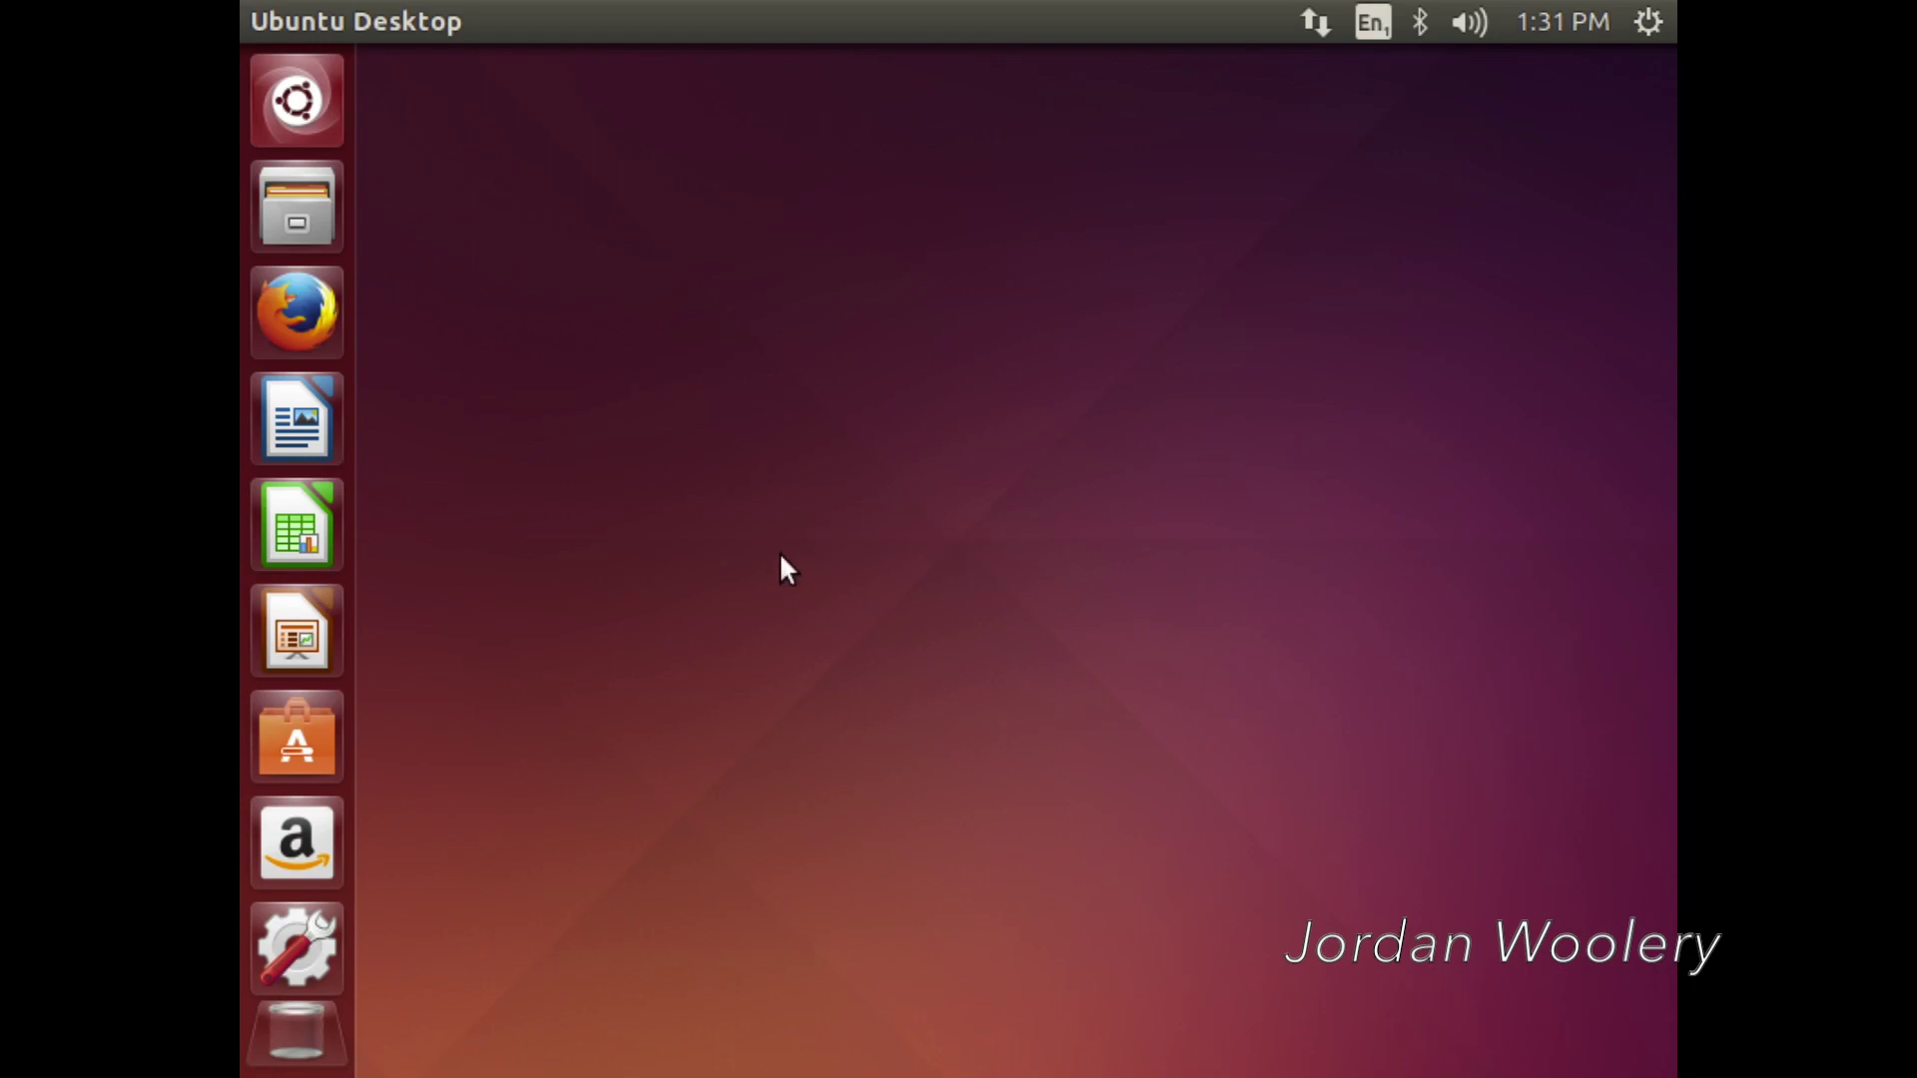
{"action": "left_click", "coordinate": [270, 116]}
{"action": "right_click", "coordinate": [715, 455]}
Change the display resolution to 1360 x 768 and keep the new configuration
{"action": "left_click", "coordinate": [858, 699]}
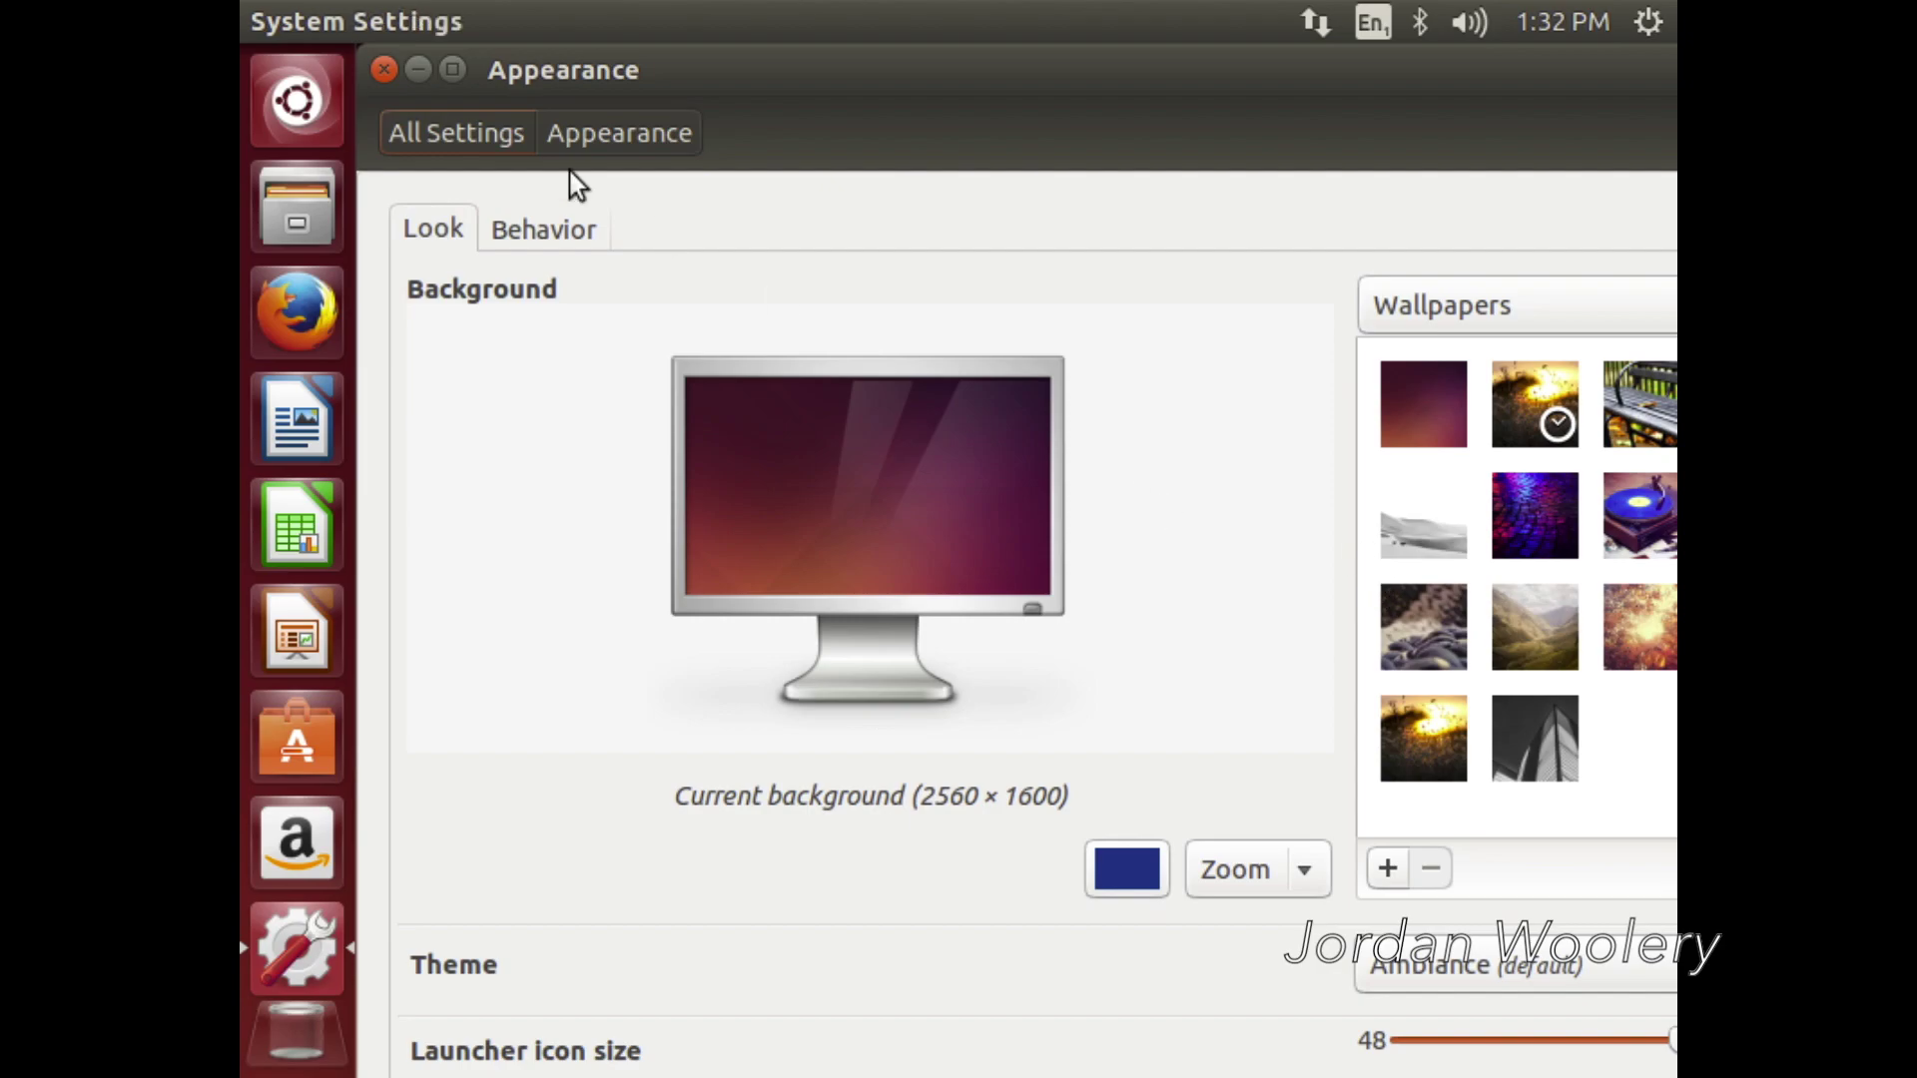
{"action": "left_click", "coordinate": [435, 136]}
{"action": "left_click", "coordinate": [948, 560]}
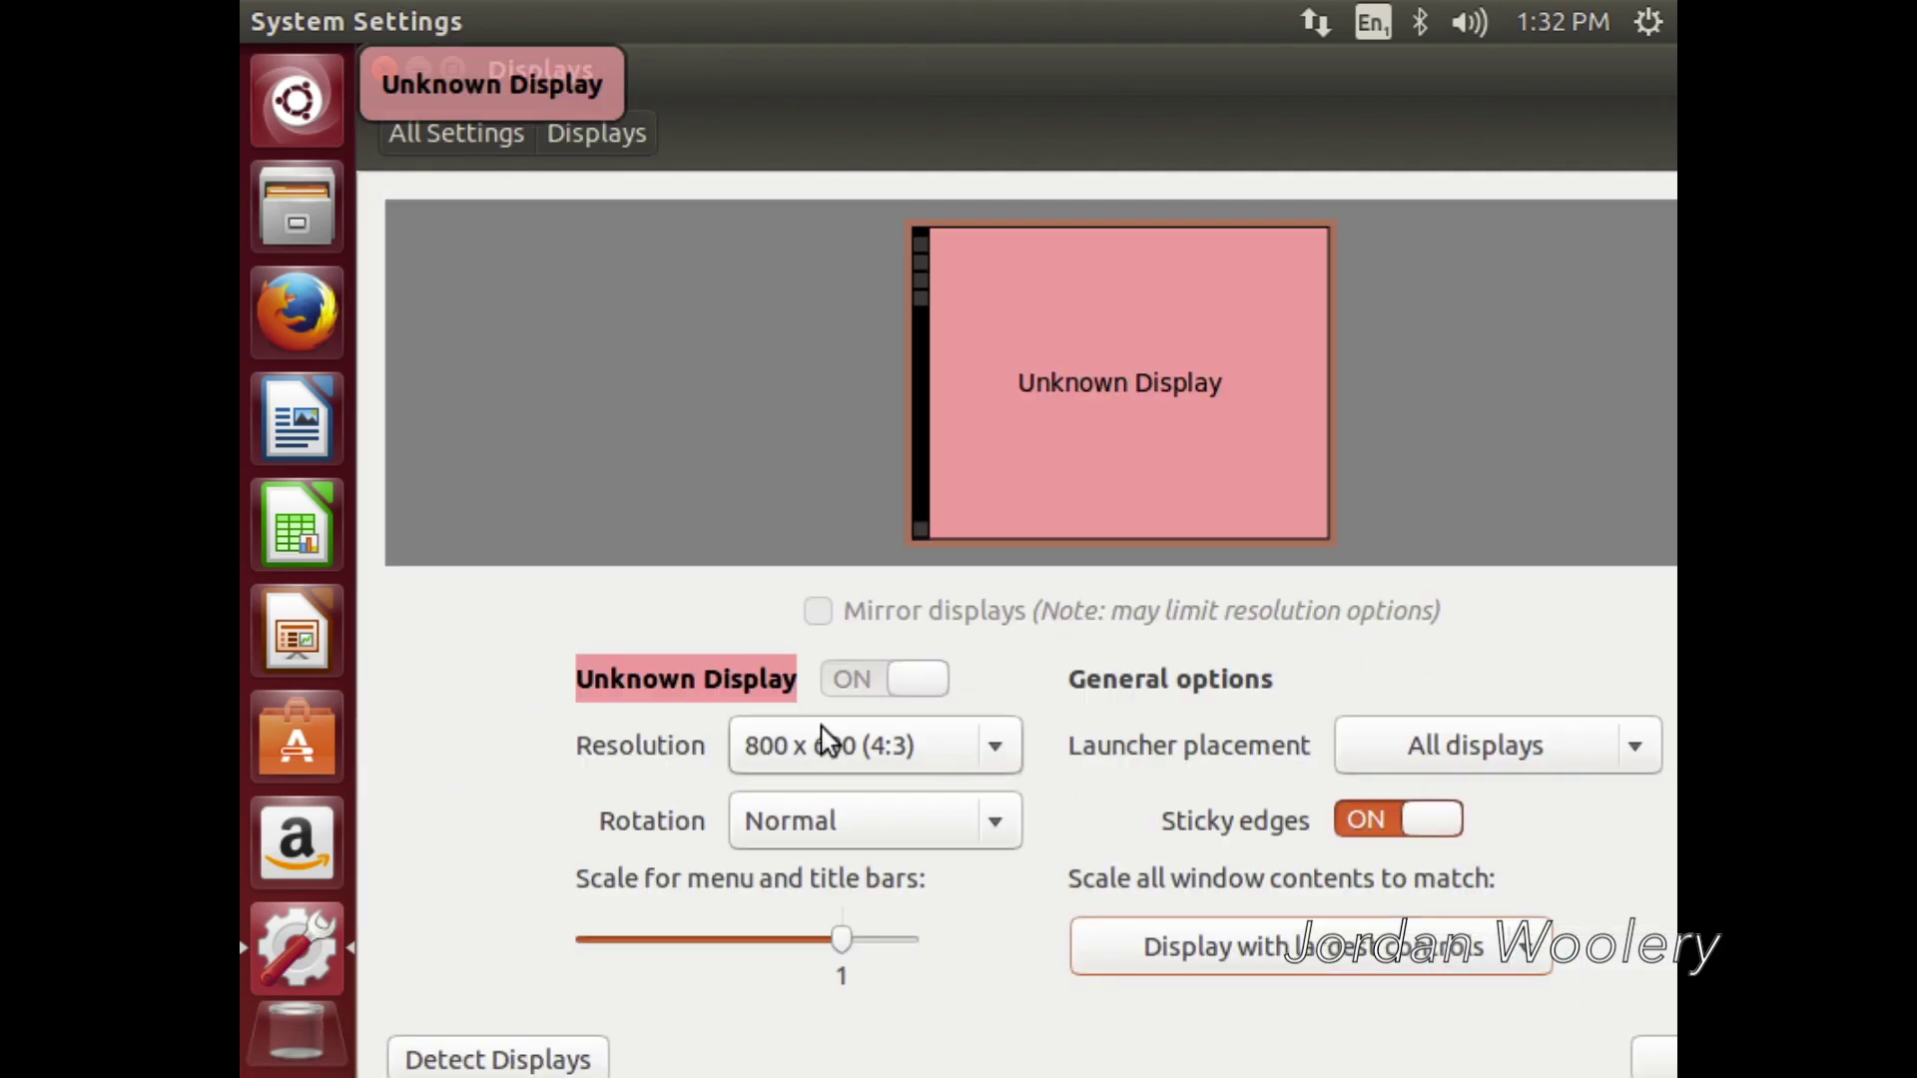
{"action": "left_click", "coordinate": [880, 762]}
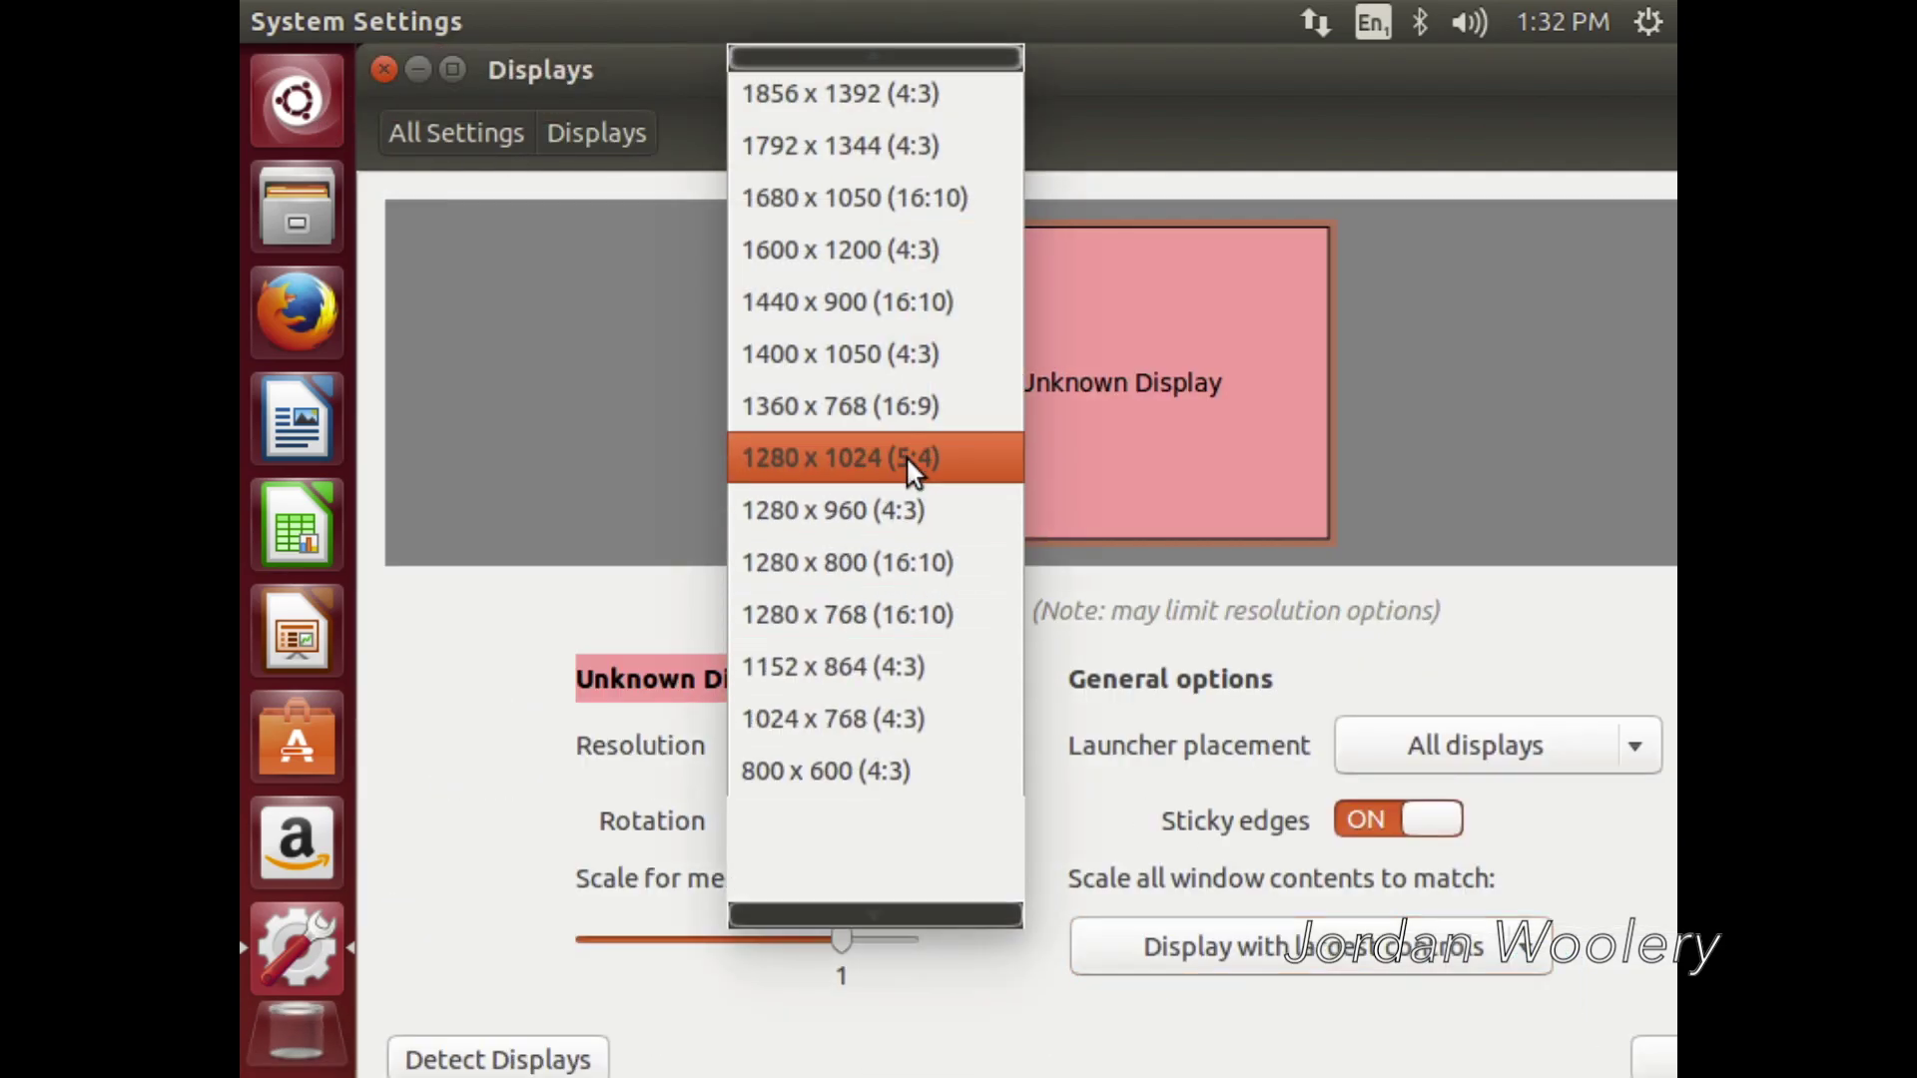
{"action": "left_click", "coordinate": [908, 404]}
{"action": "left_click", "coordinate": [1645, 1044]}
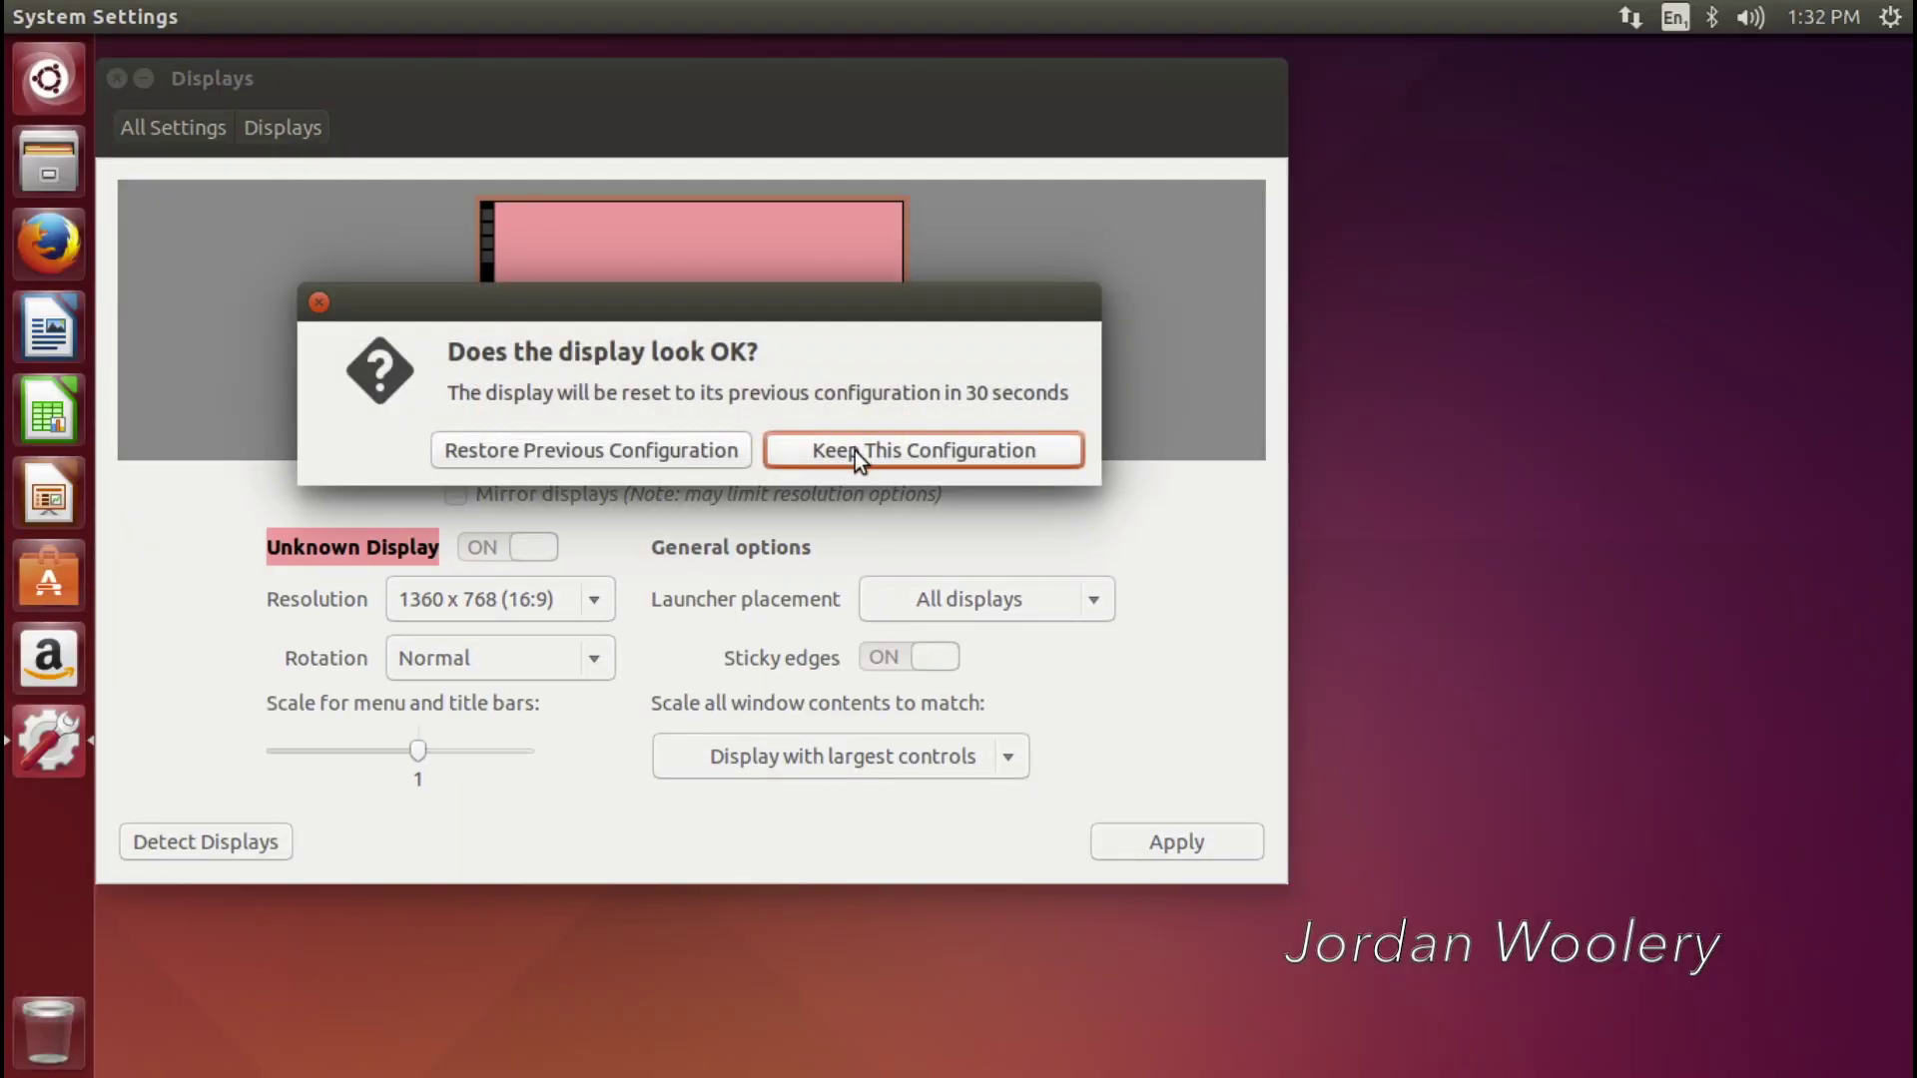
{"action": "left_click", "coordinate": [855, 452]}
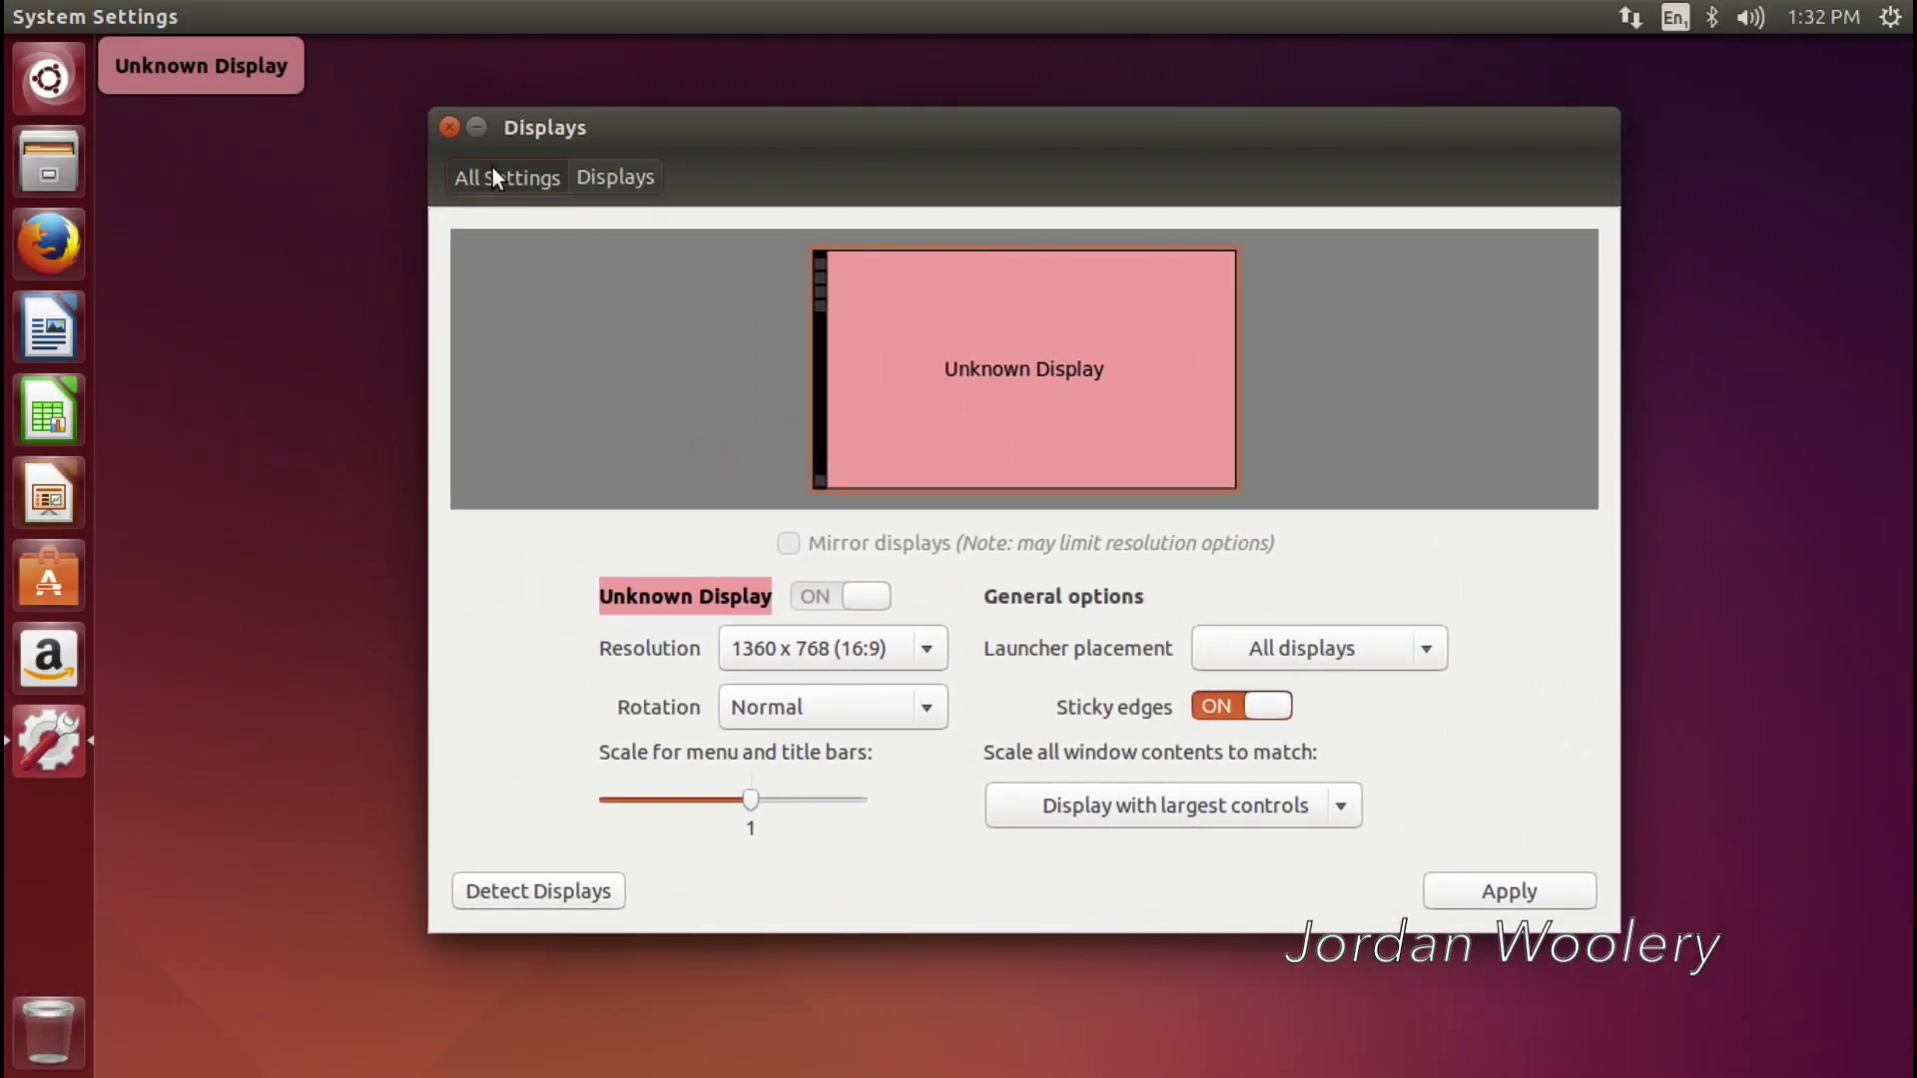
Set Utopic Unicorn as the wallpaper, close Appearance, and launch Firefox
{"action": "left_click", "coordinate": [495, 171]}
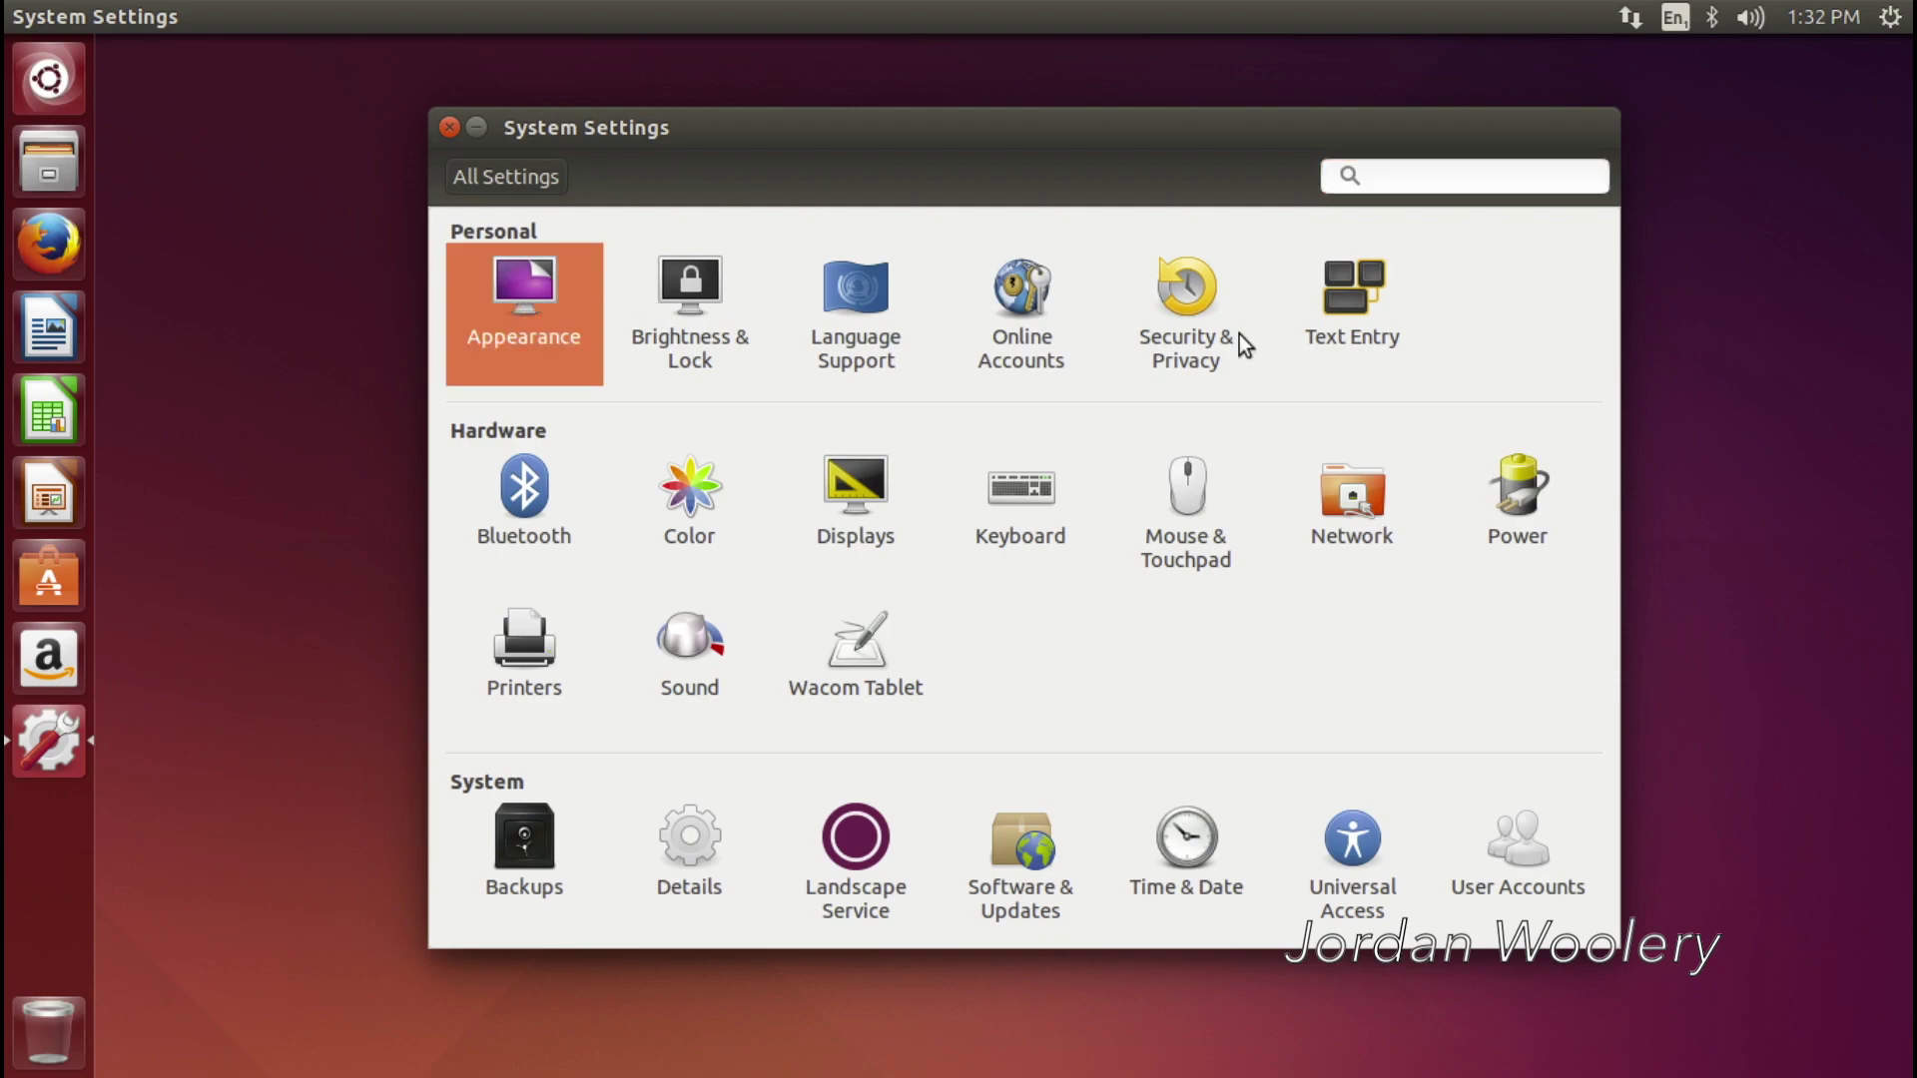
{"action": "key", "text": "Return"}
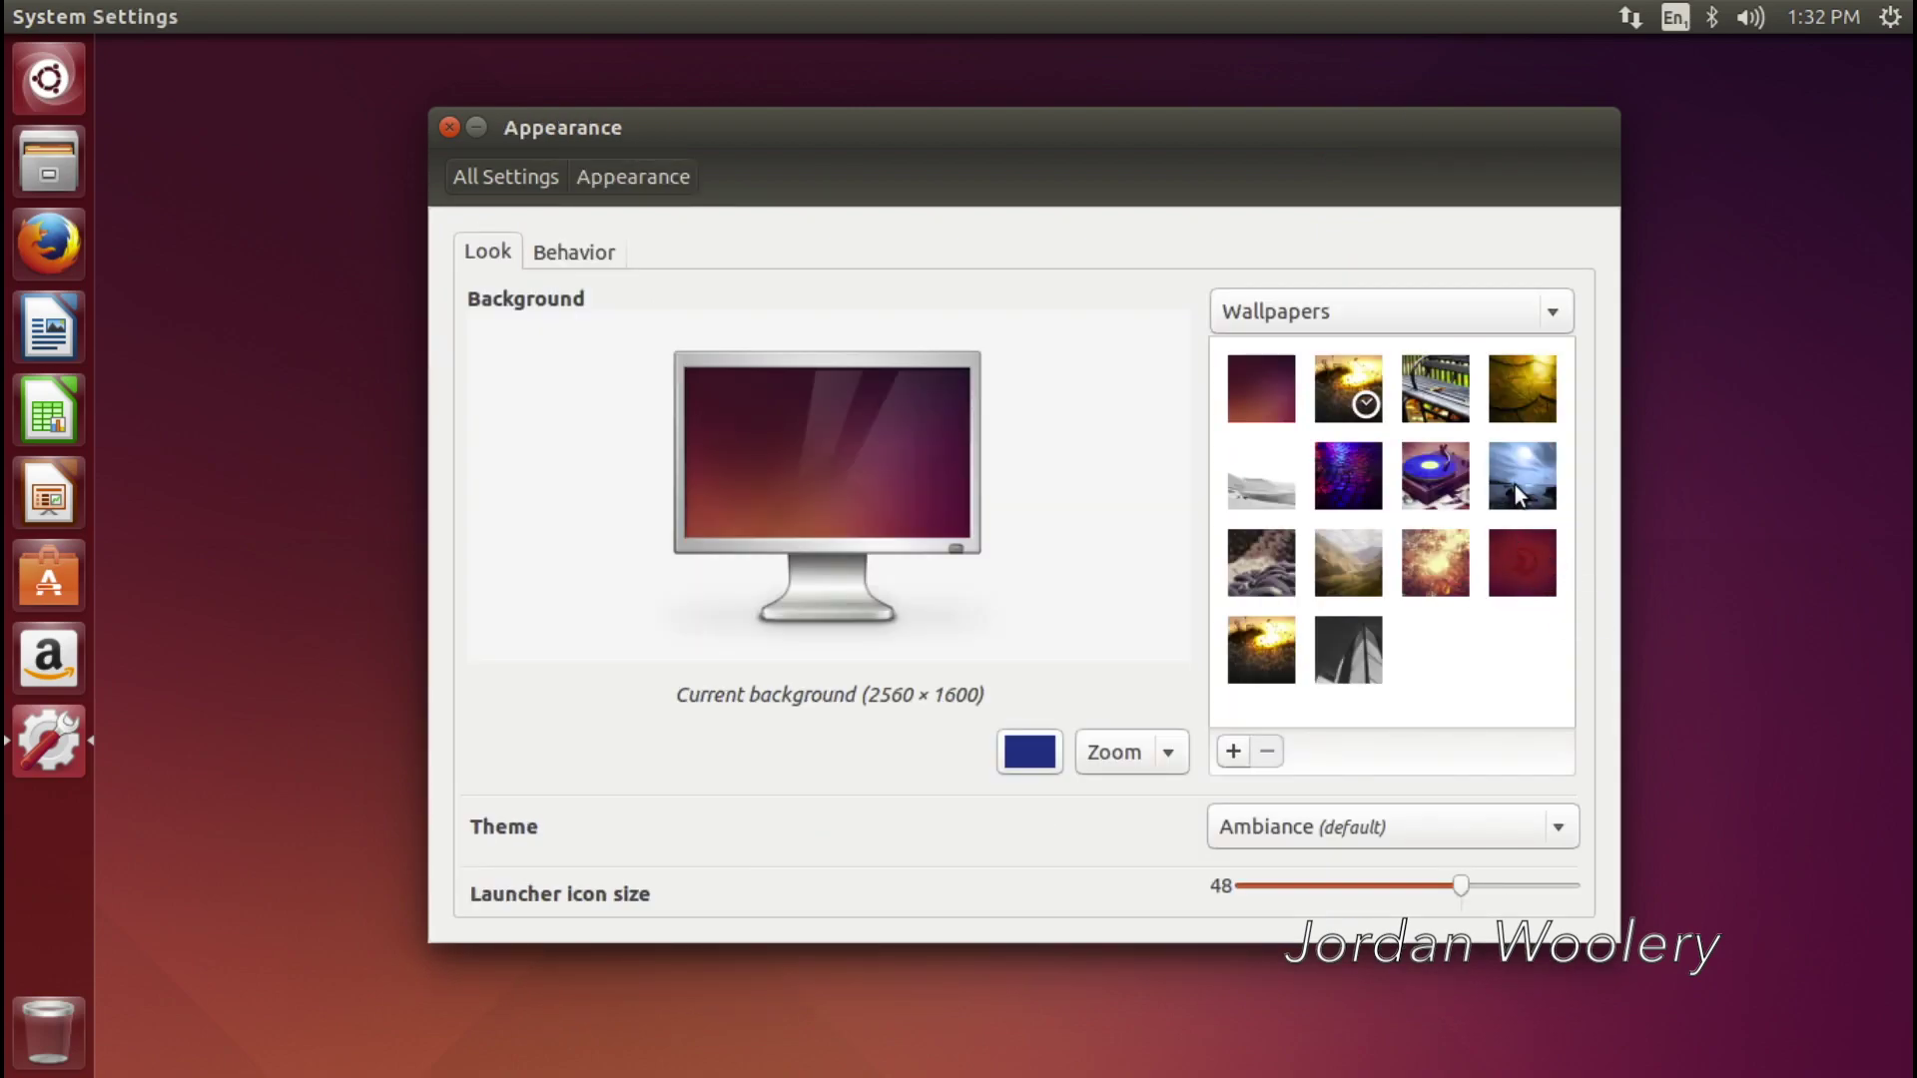
{"action": "left_click", "coordinate": [1524, 574]}
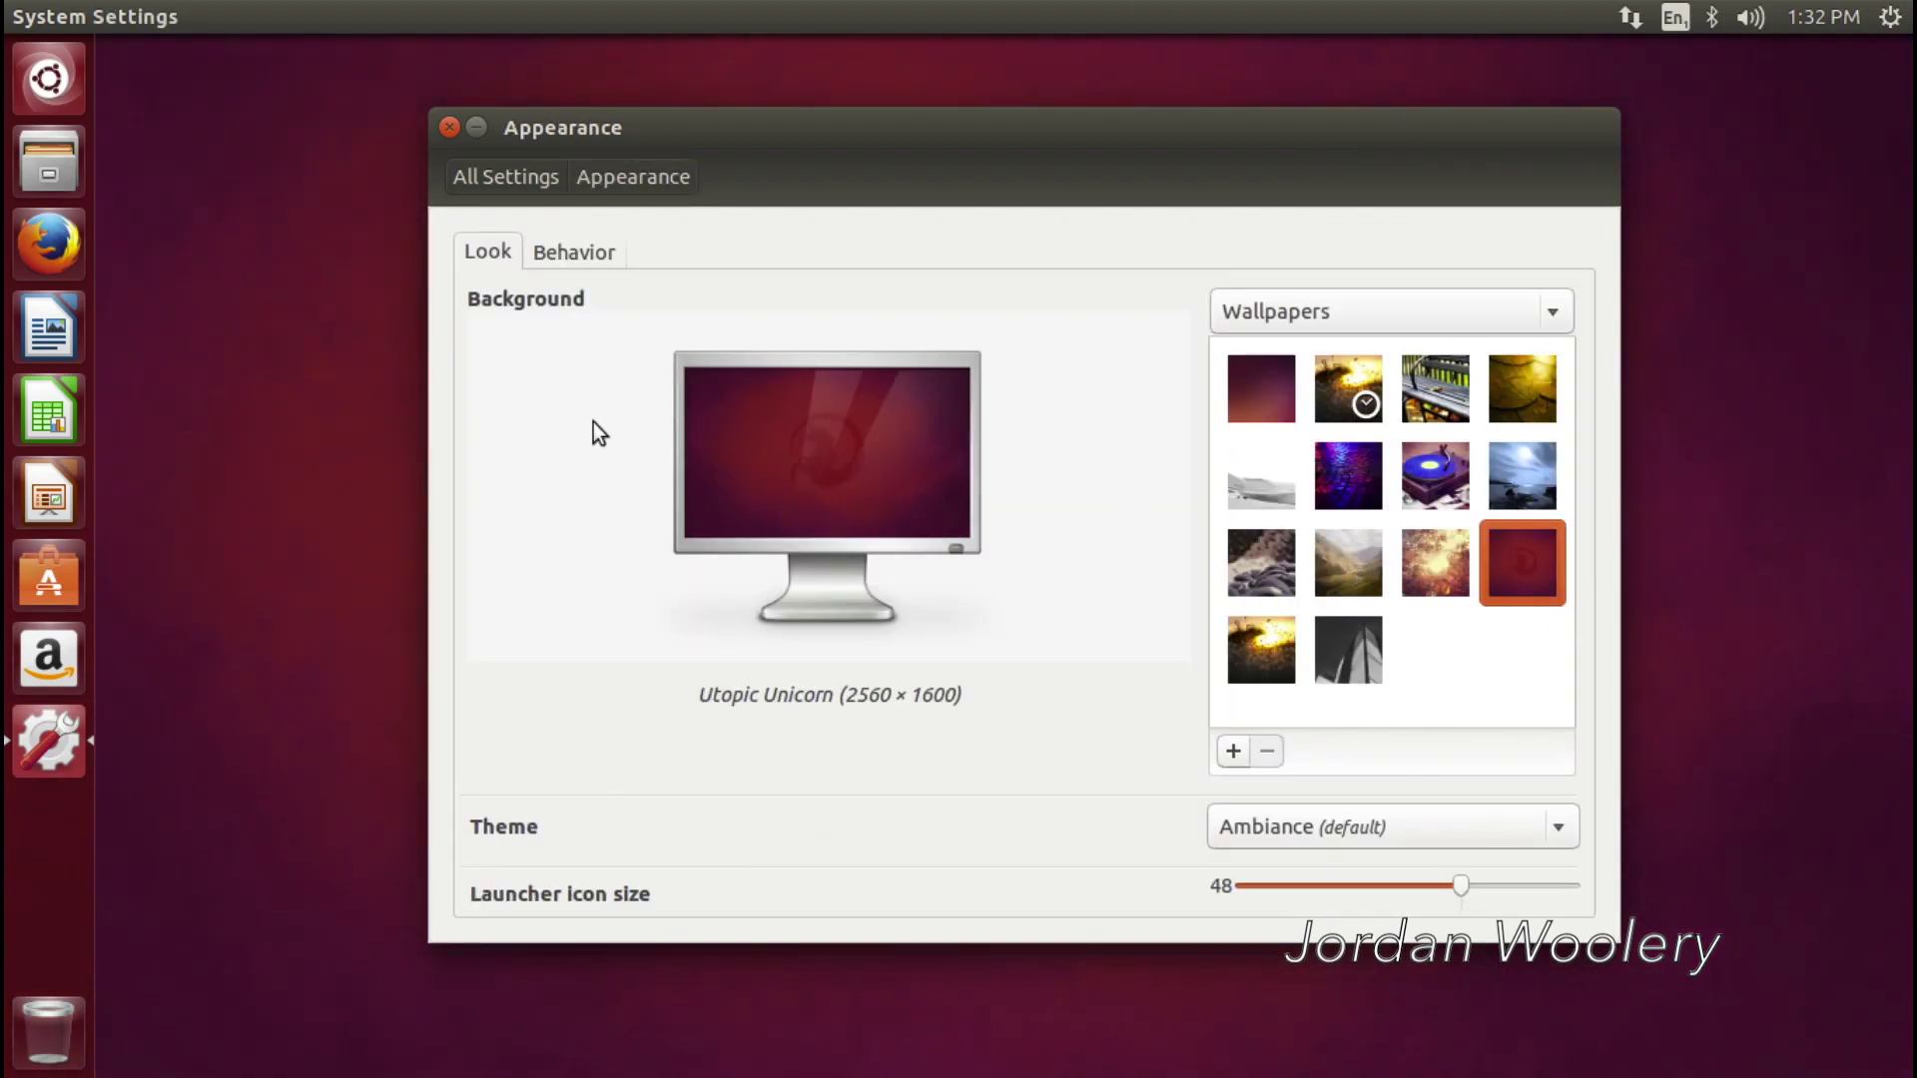
{"action": "left_click", "coordinate": [450, 129]}
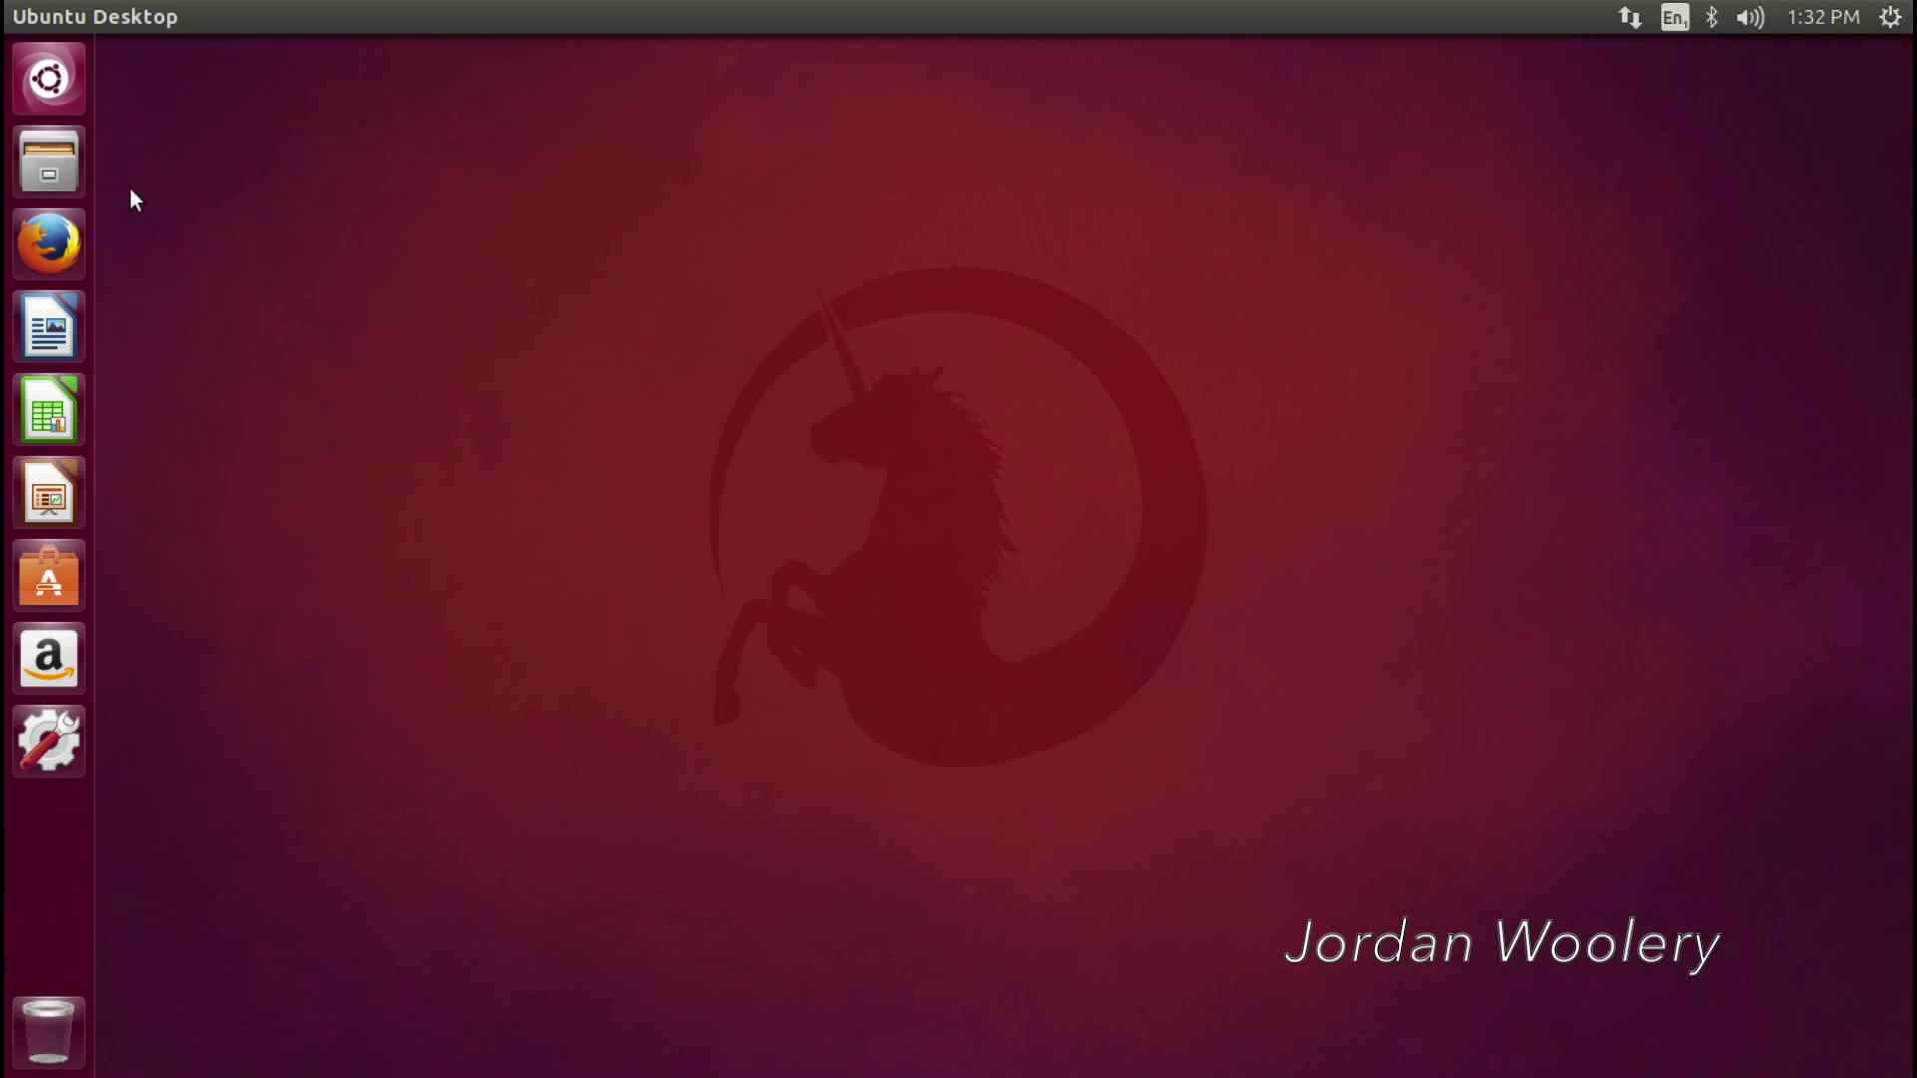
{"action": "left_click", "coordinate": [25, 221]}
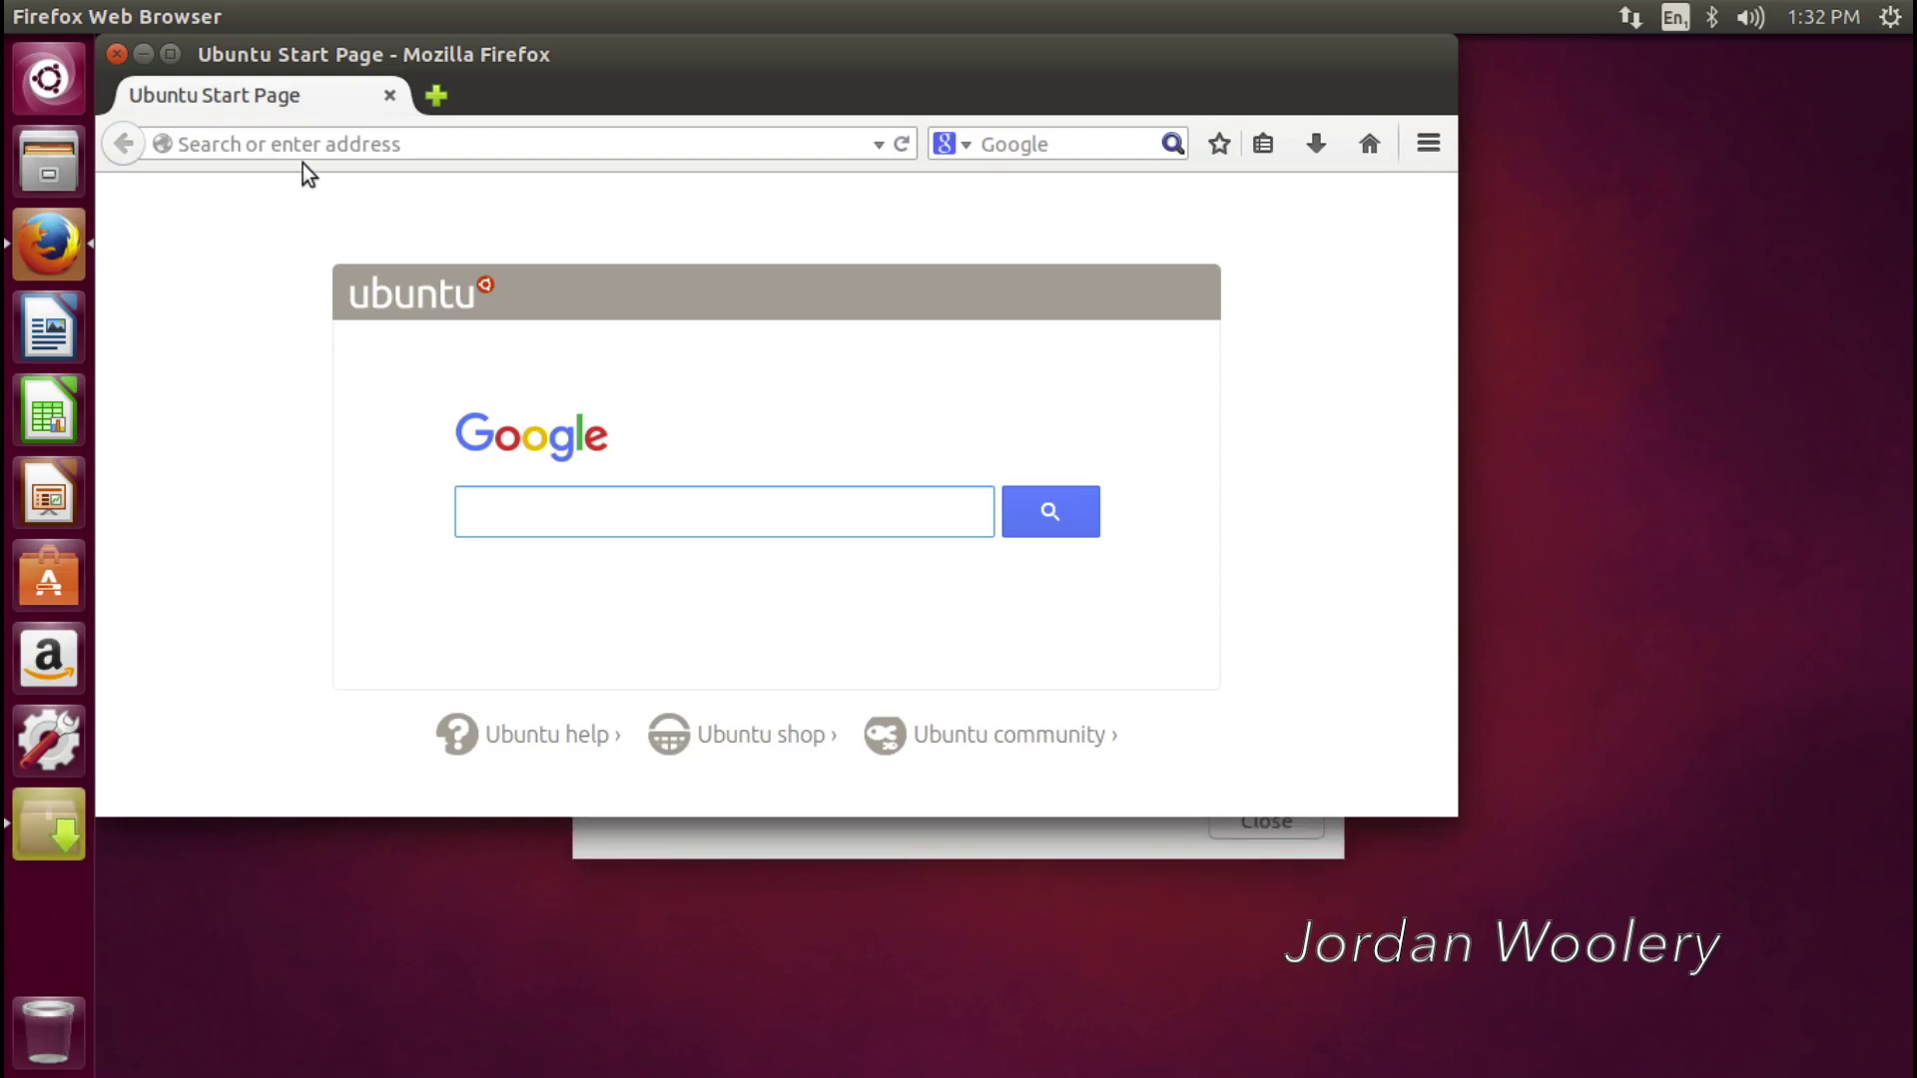
{"action": "left_click", "coordinate": [745, 839]}
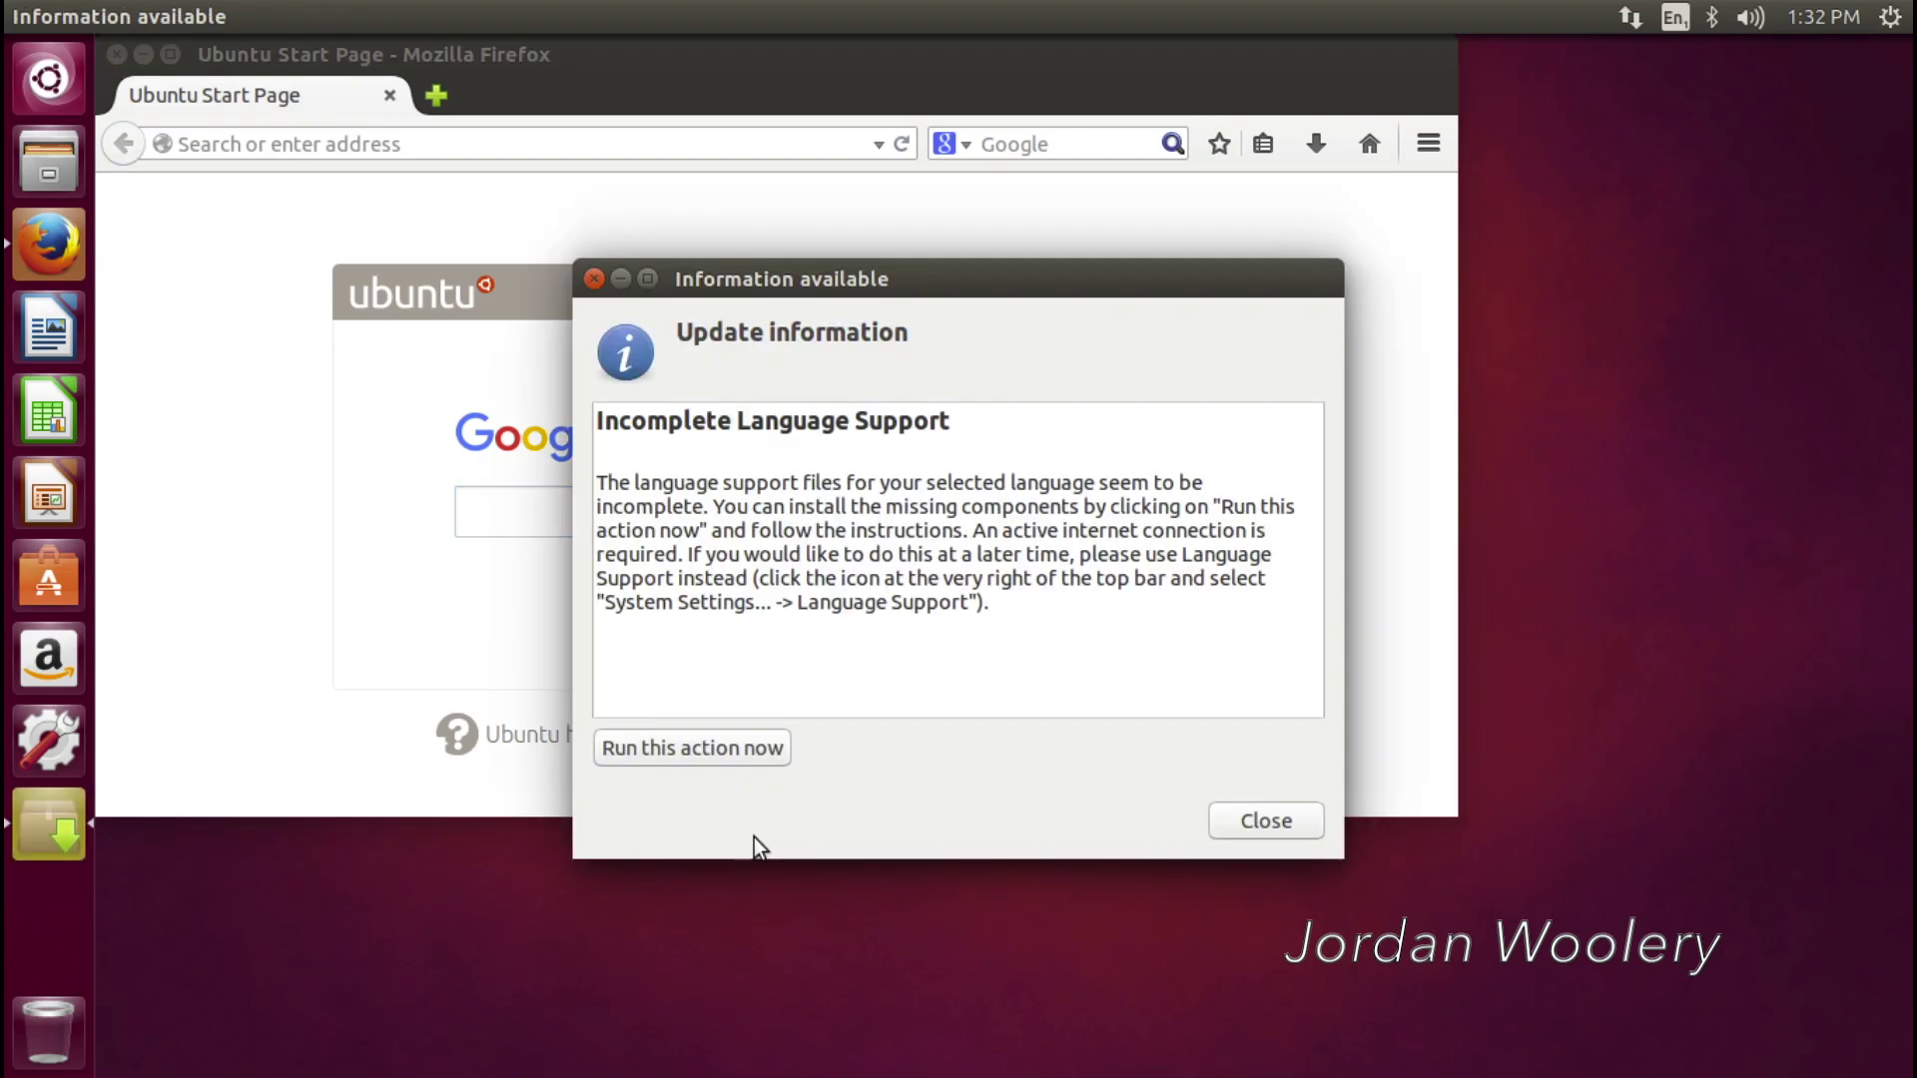
{"action": "left_click", "coordinate": [1268, 822]}
{"action": "left_click", "coordinate": [589, 12]}
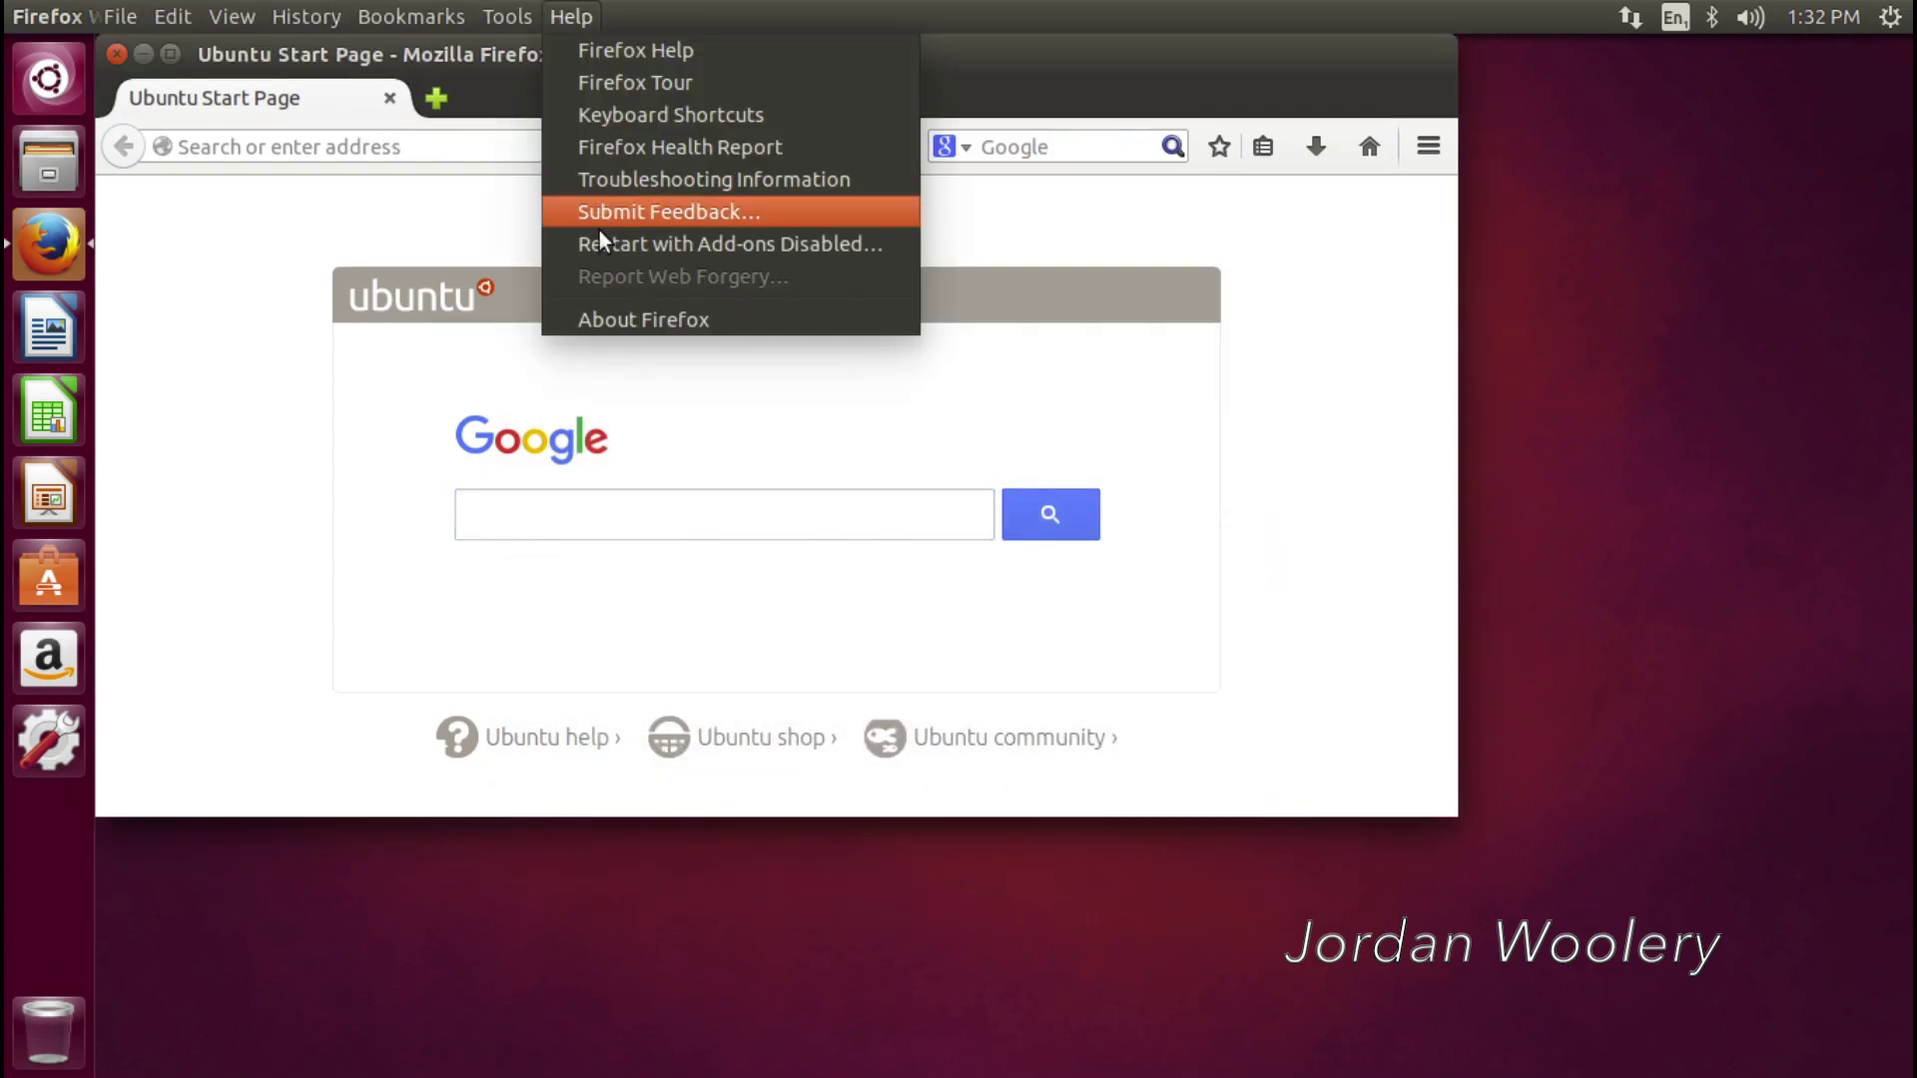
{"action": "left_click", "coordinate": [615, 322]}
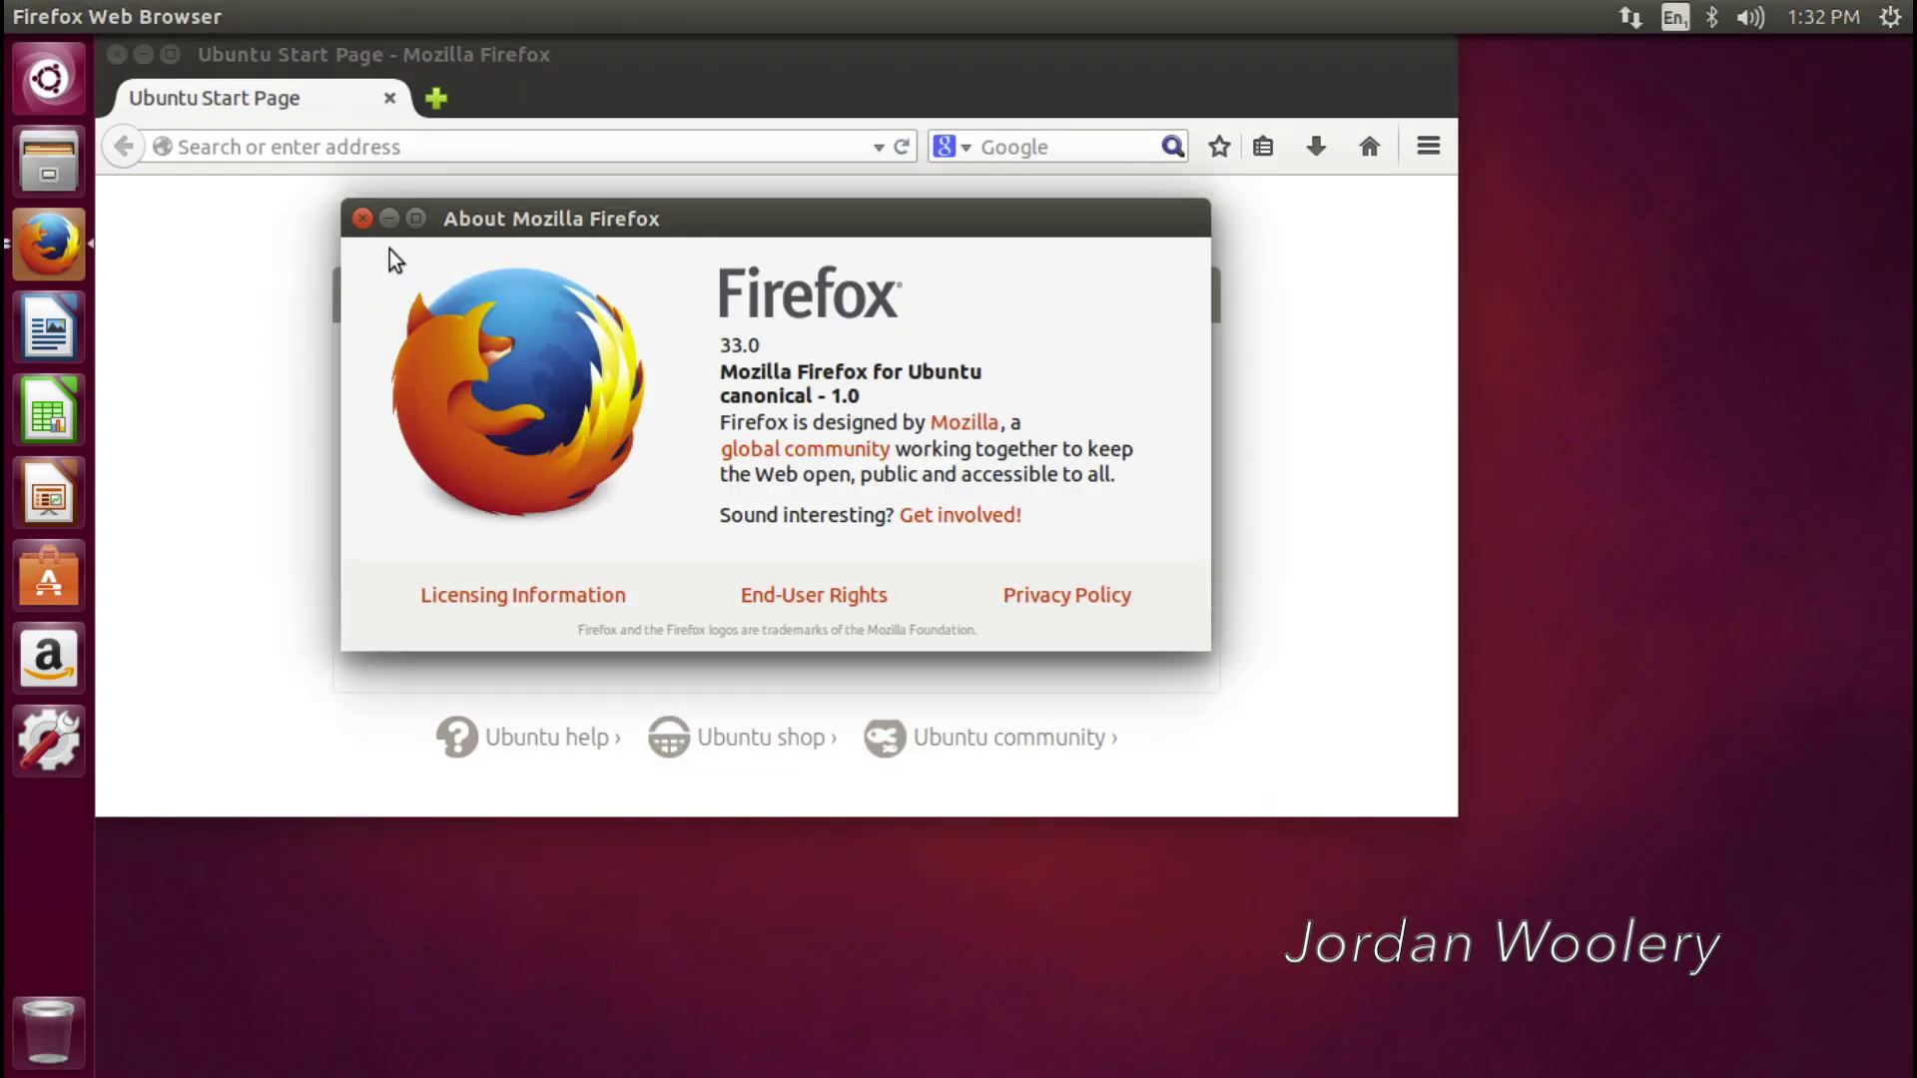
{"action": "left_click", "coordinate": [357, 224]}
{"action": "left_click_drag", "start_coordinate": [548, 68], "coordinate": [759, 182]}
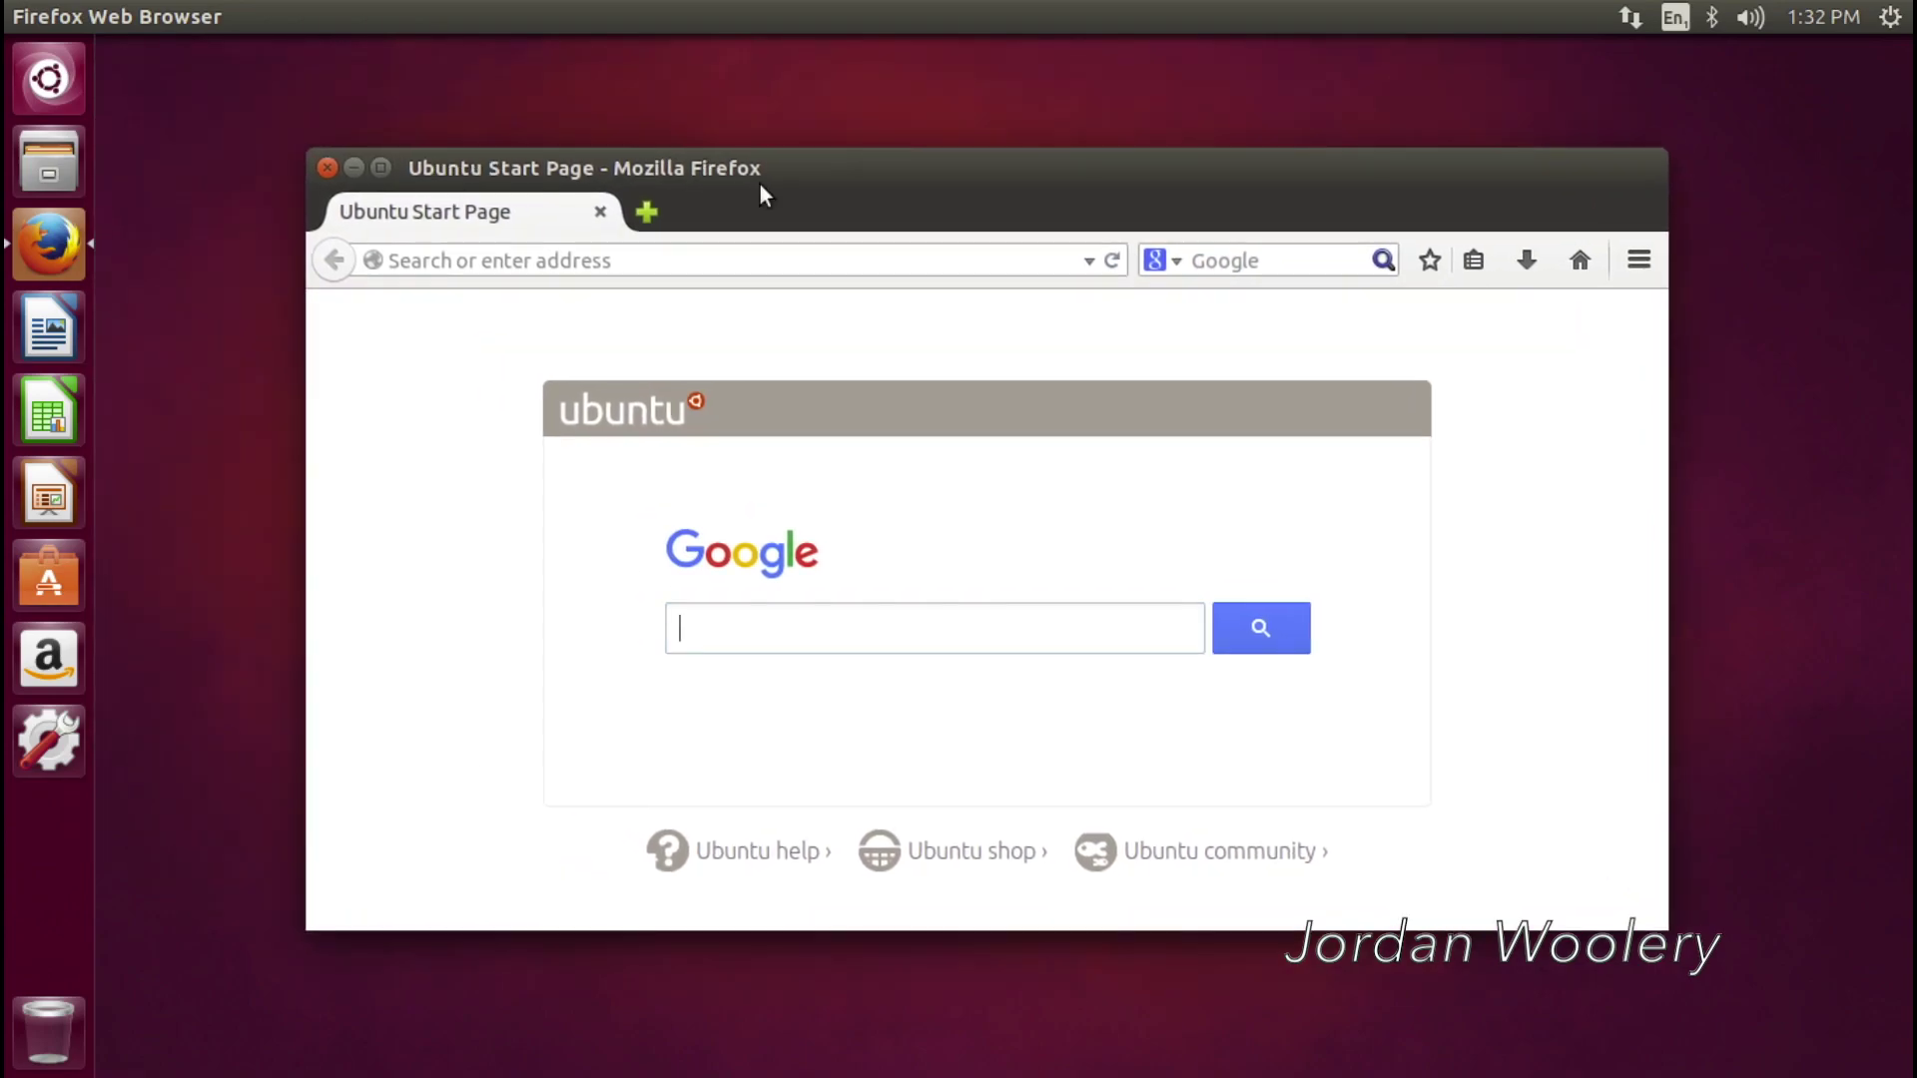
{"action": "left_click", "coordinate": [328, 167]}
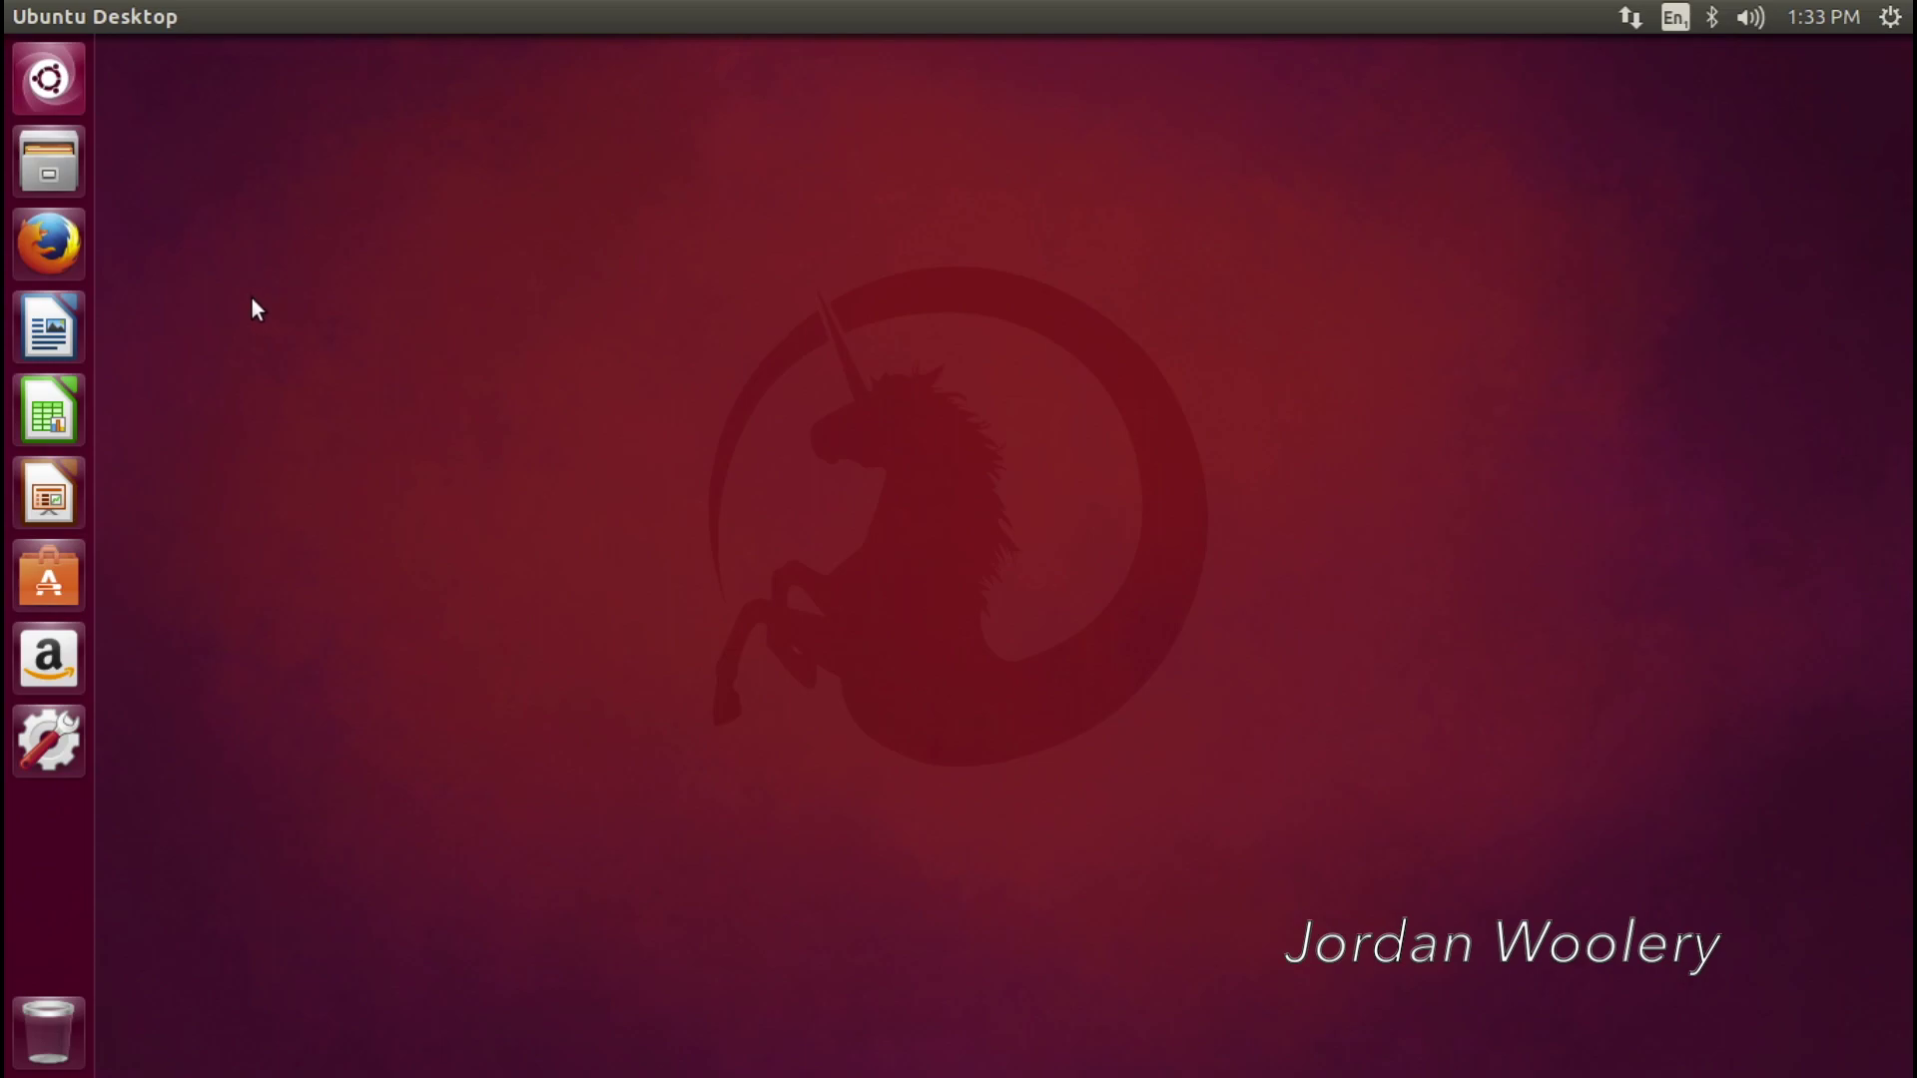
Launch LibreOffice Writer with a blank document, then open System Settings over it
{"action": "left_click", "coordinate": [36, 332]}
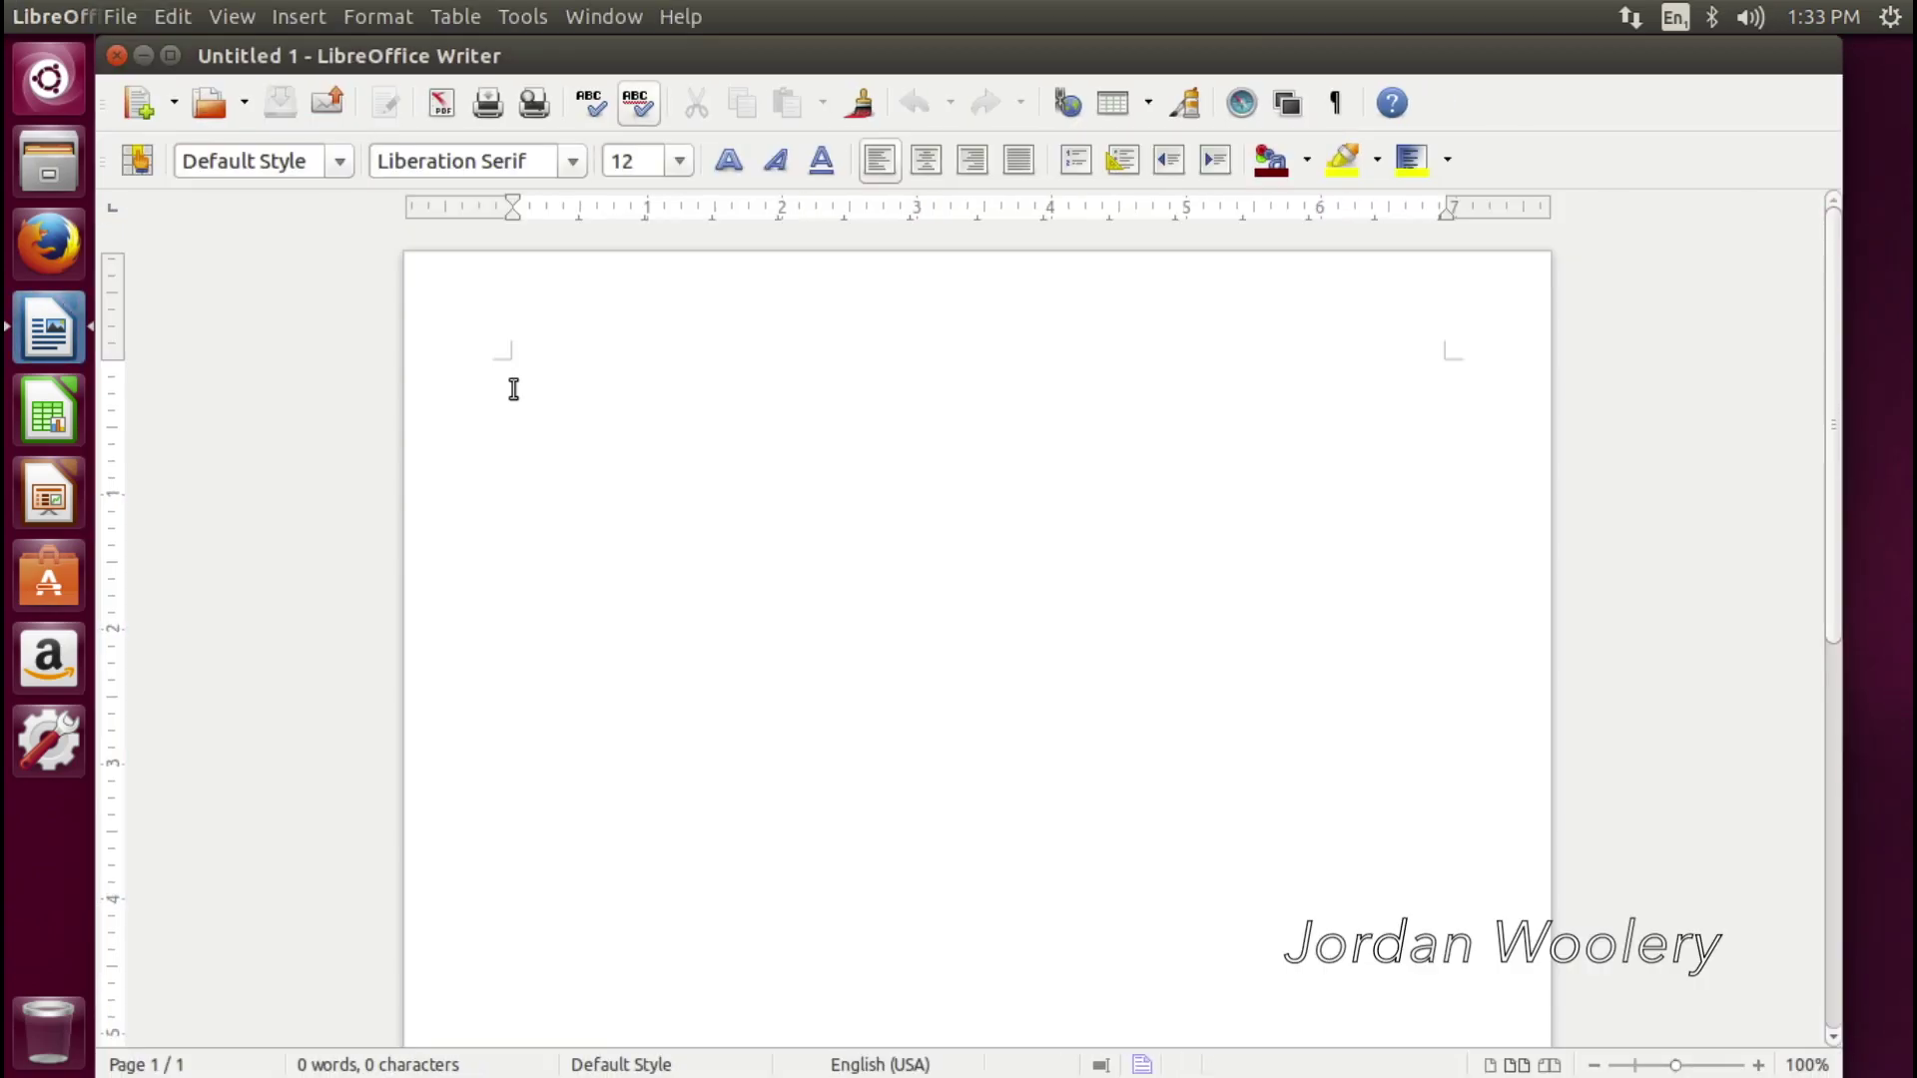
{"action": "left_click", "coordinate": [16, 749]}
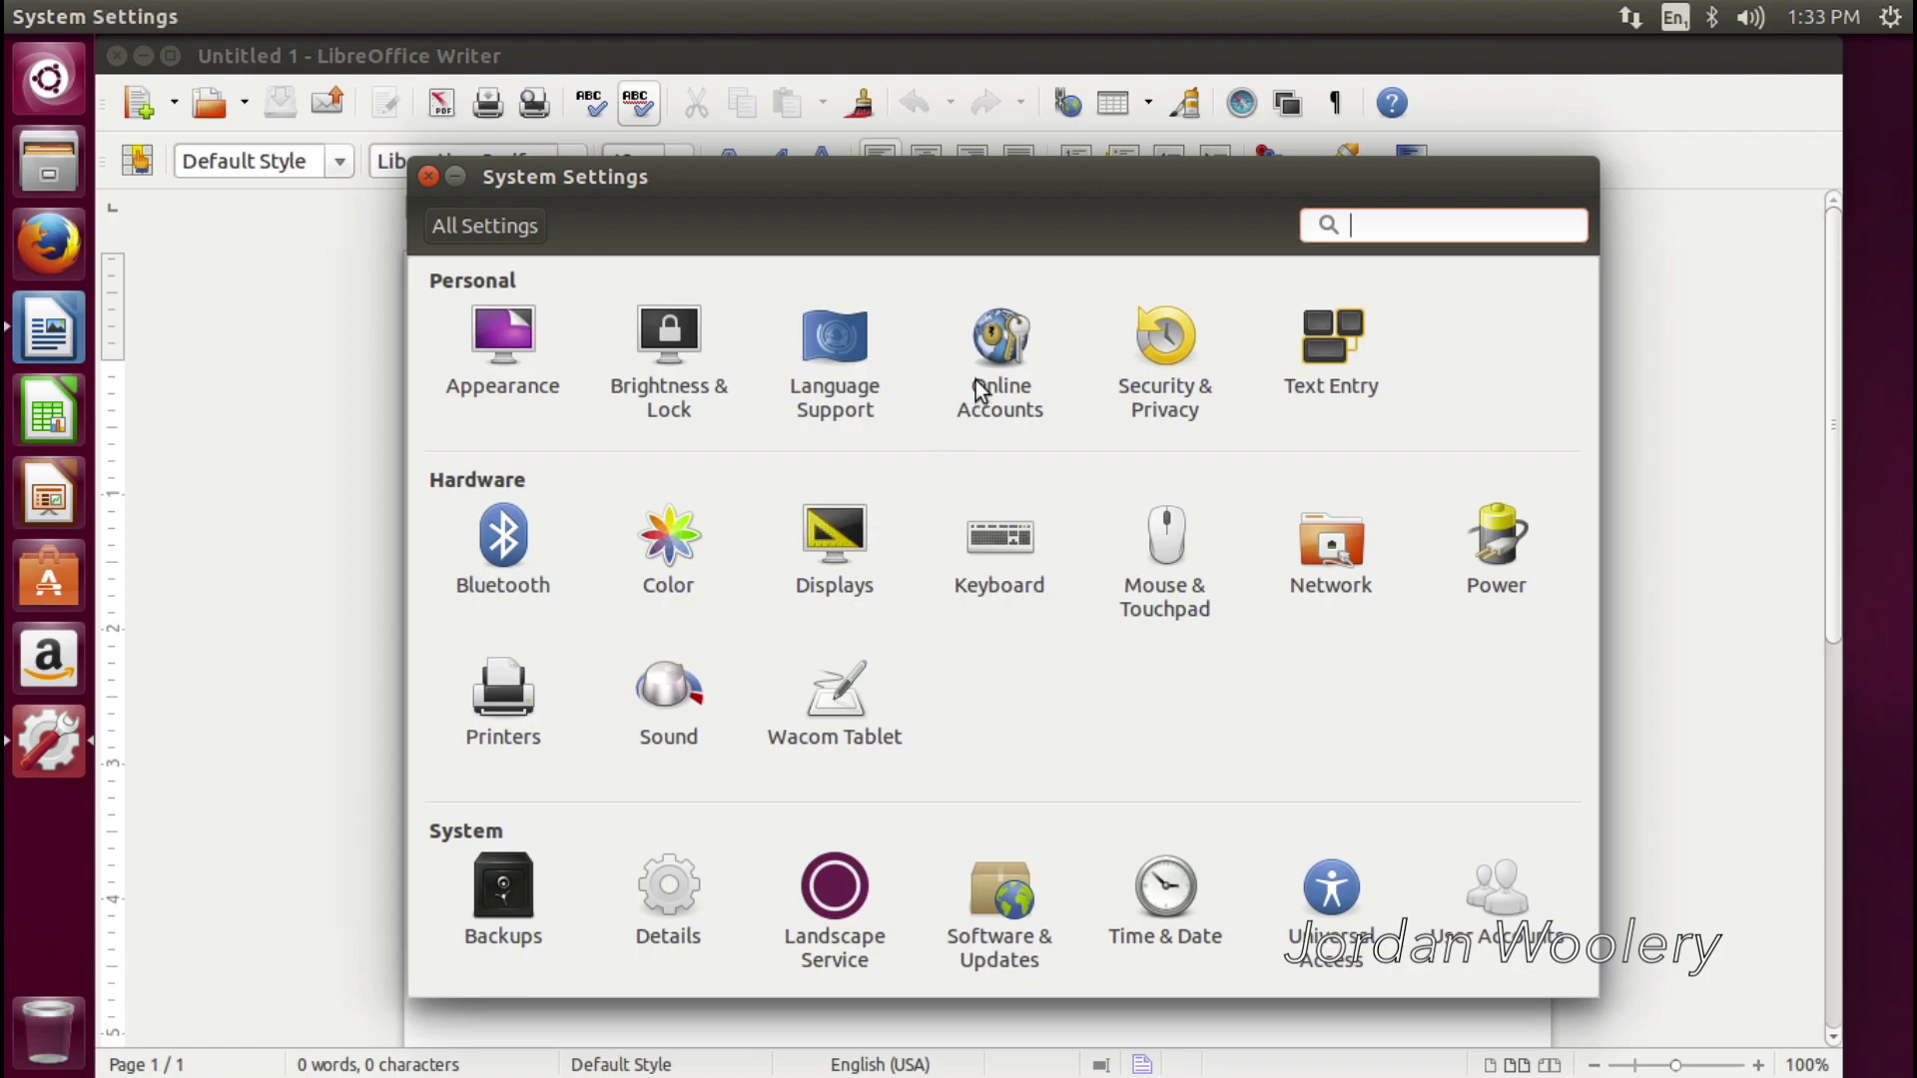
In Appearance > Behavior, show window menus in the title bar and check Writer
{"action": "left_click", "coordinate": [519, 334]}
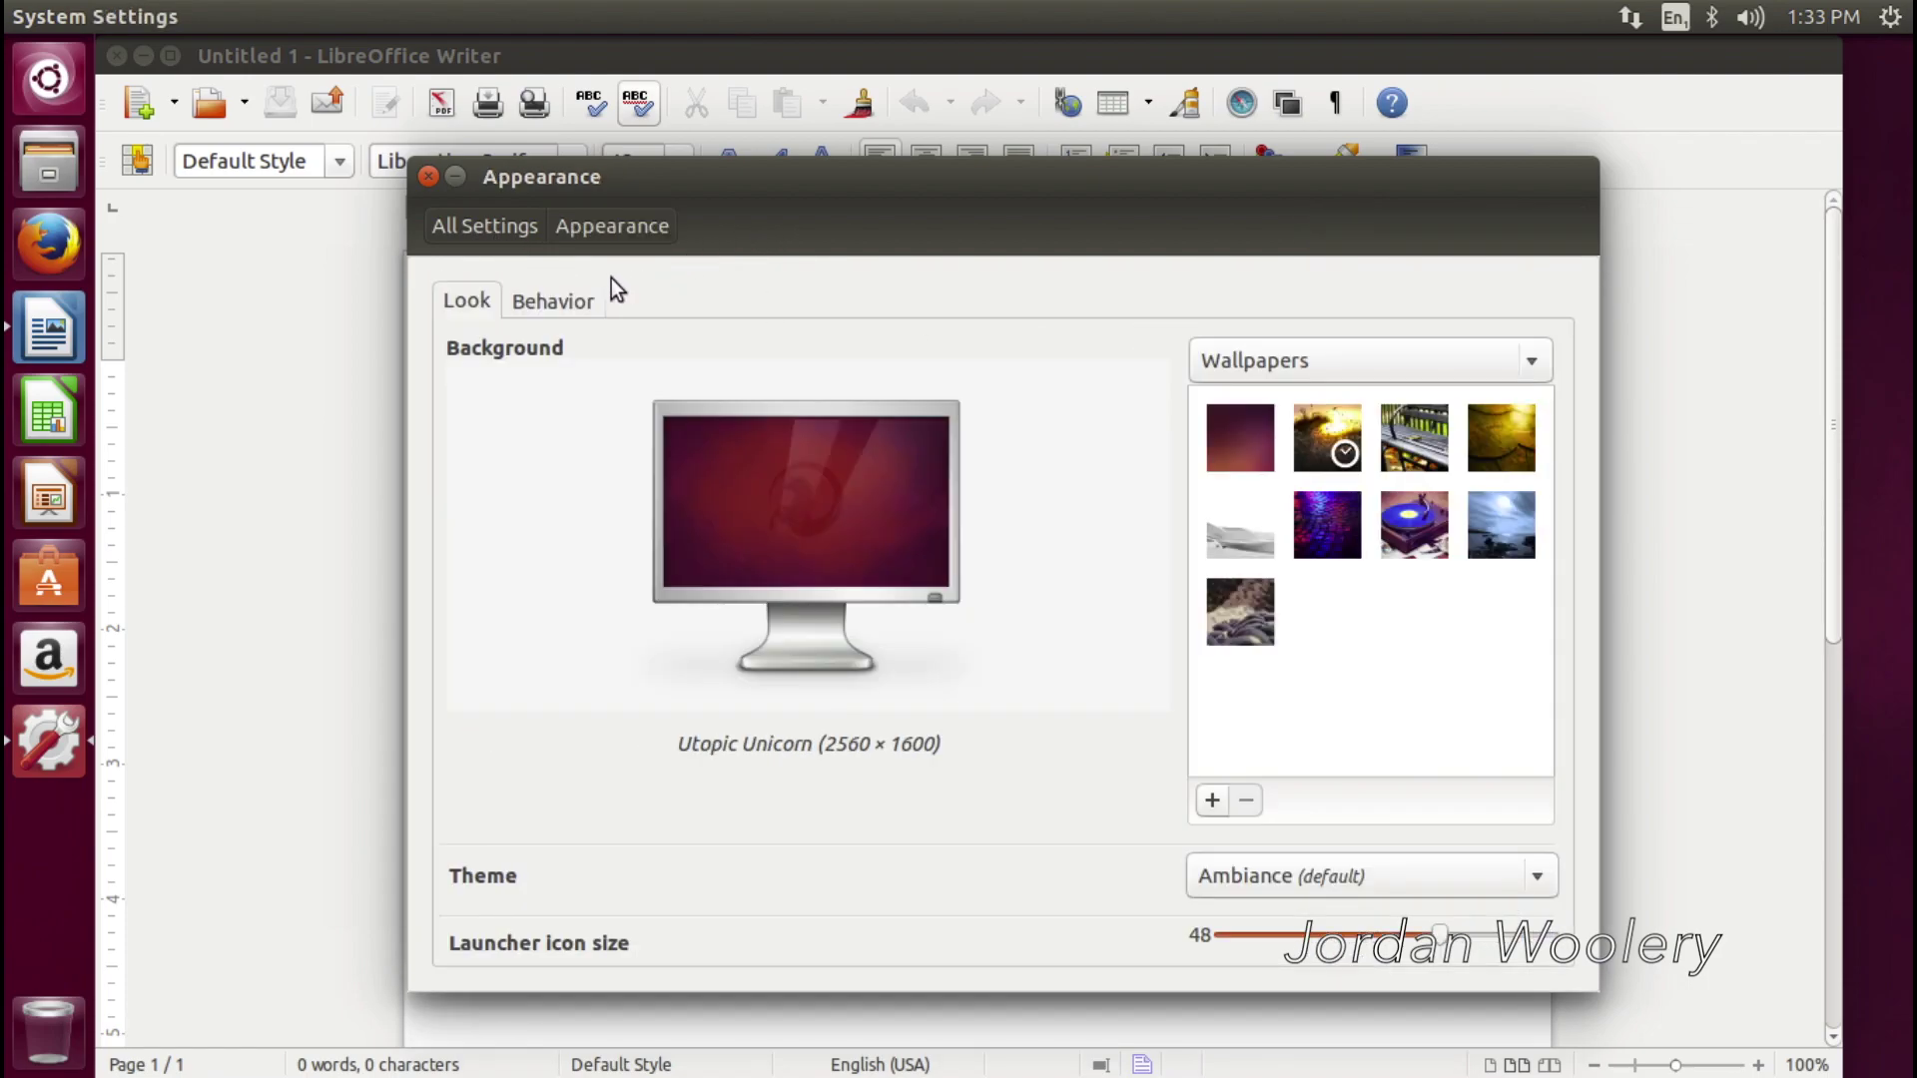
{"action": "left_click", "coordinate": [574, 299]}
{"action": "left_click_drag", "start_coordinate": [829, 204], "coordinate": [855, 383]}
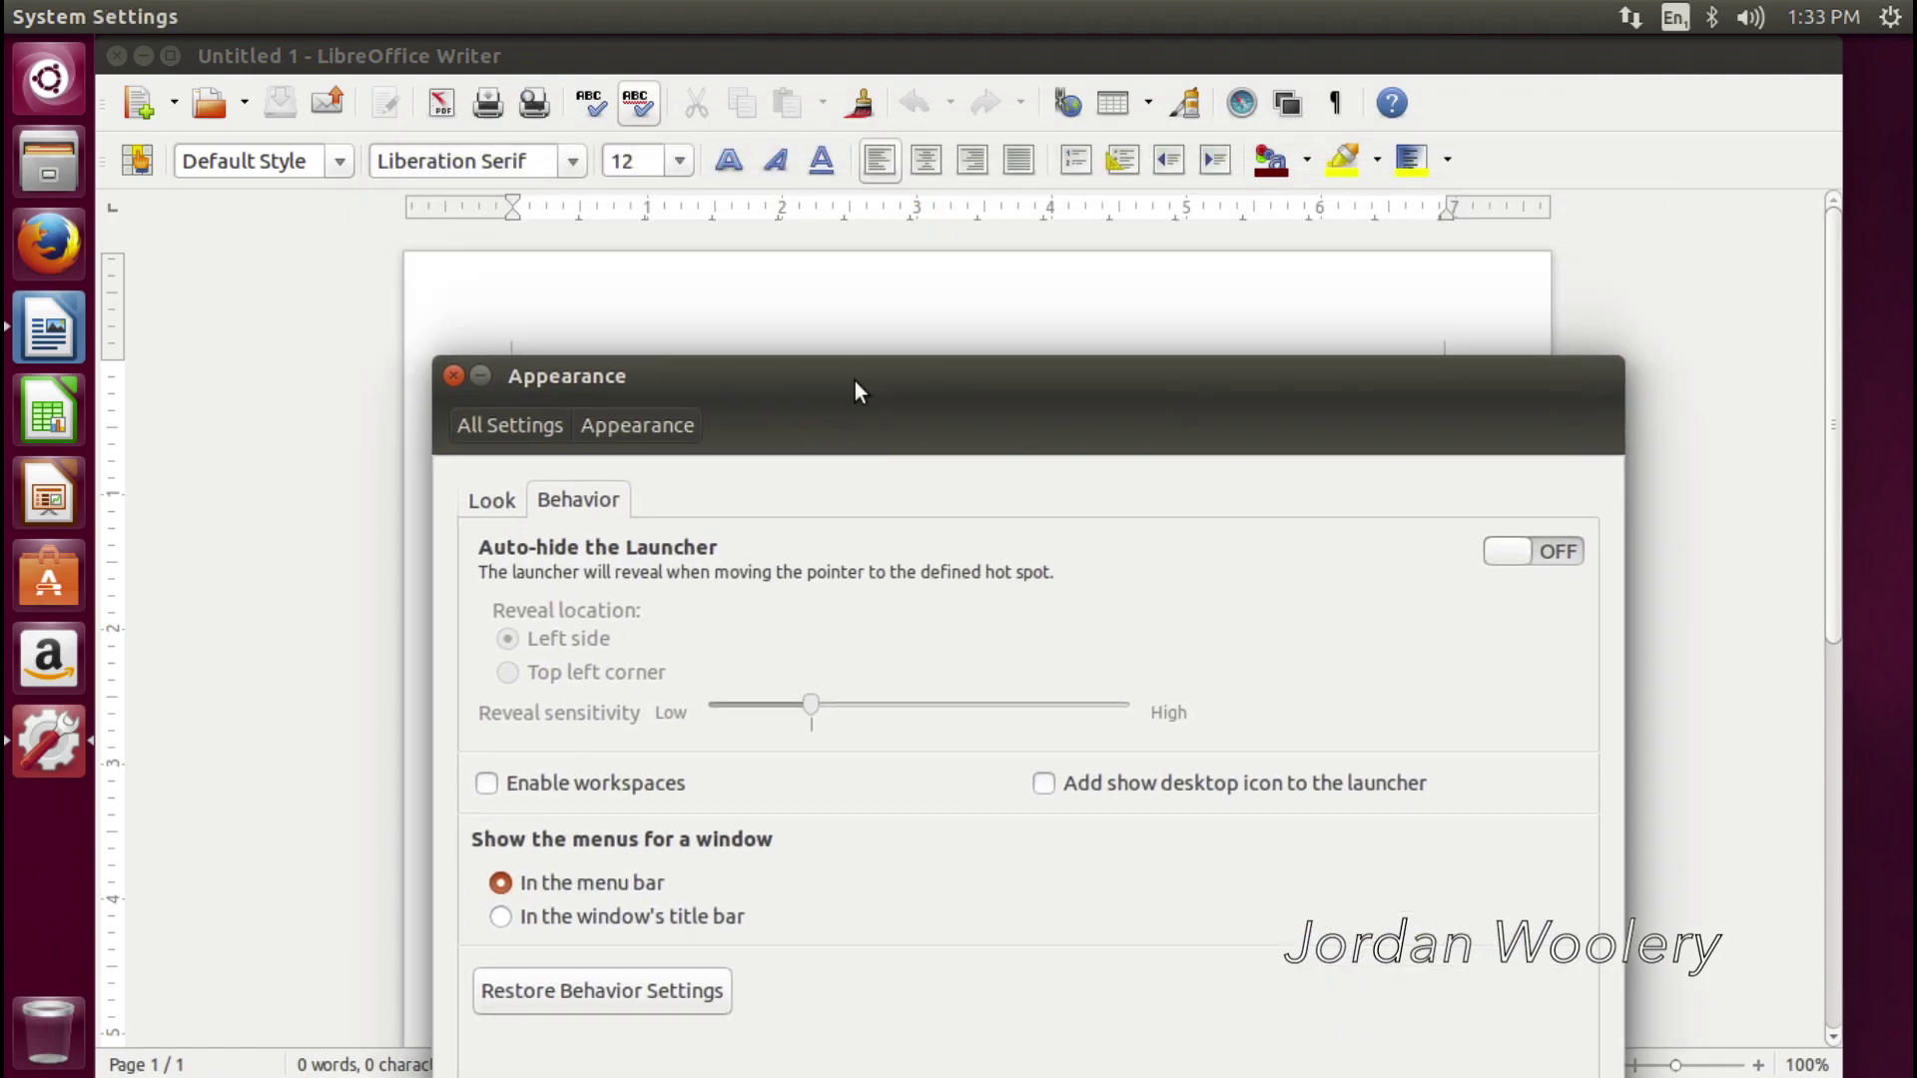
{"action": "left_click", "coordinate": [616, 918]}
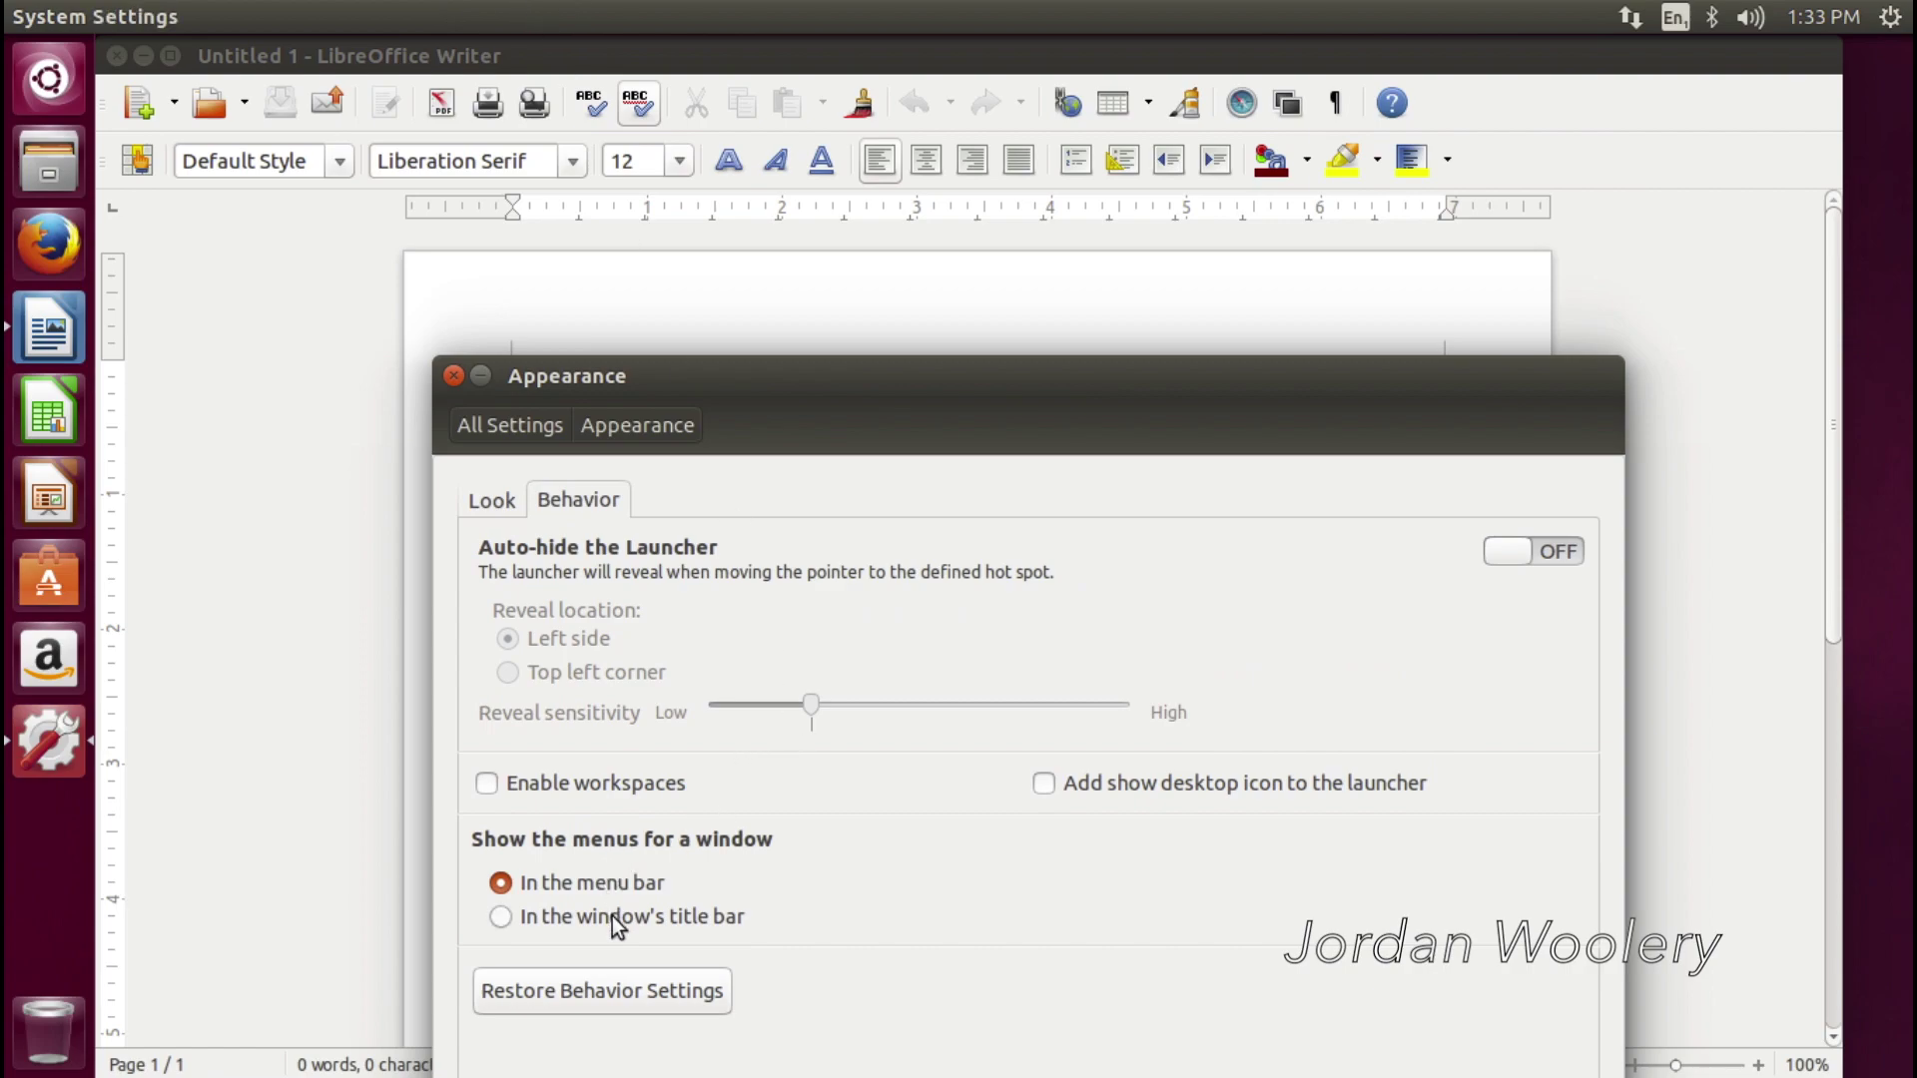
{"action": "left_click", "coordinate": [589, 80]}
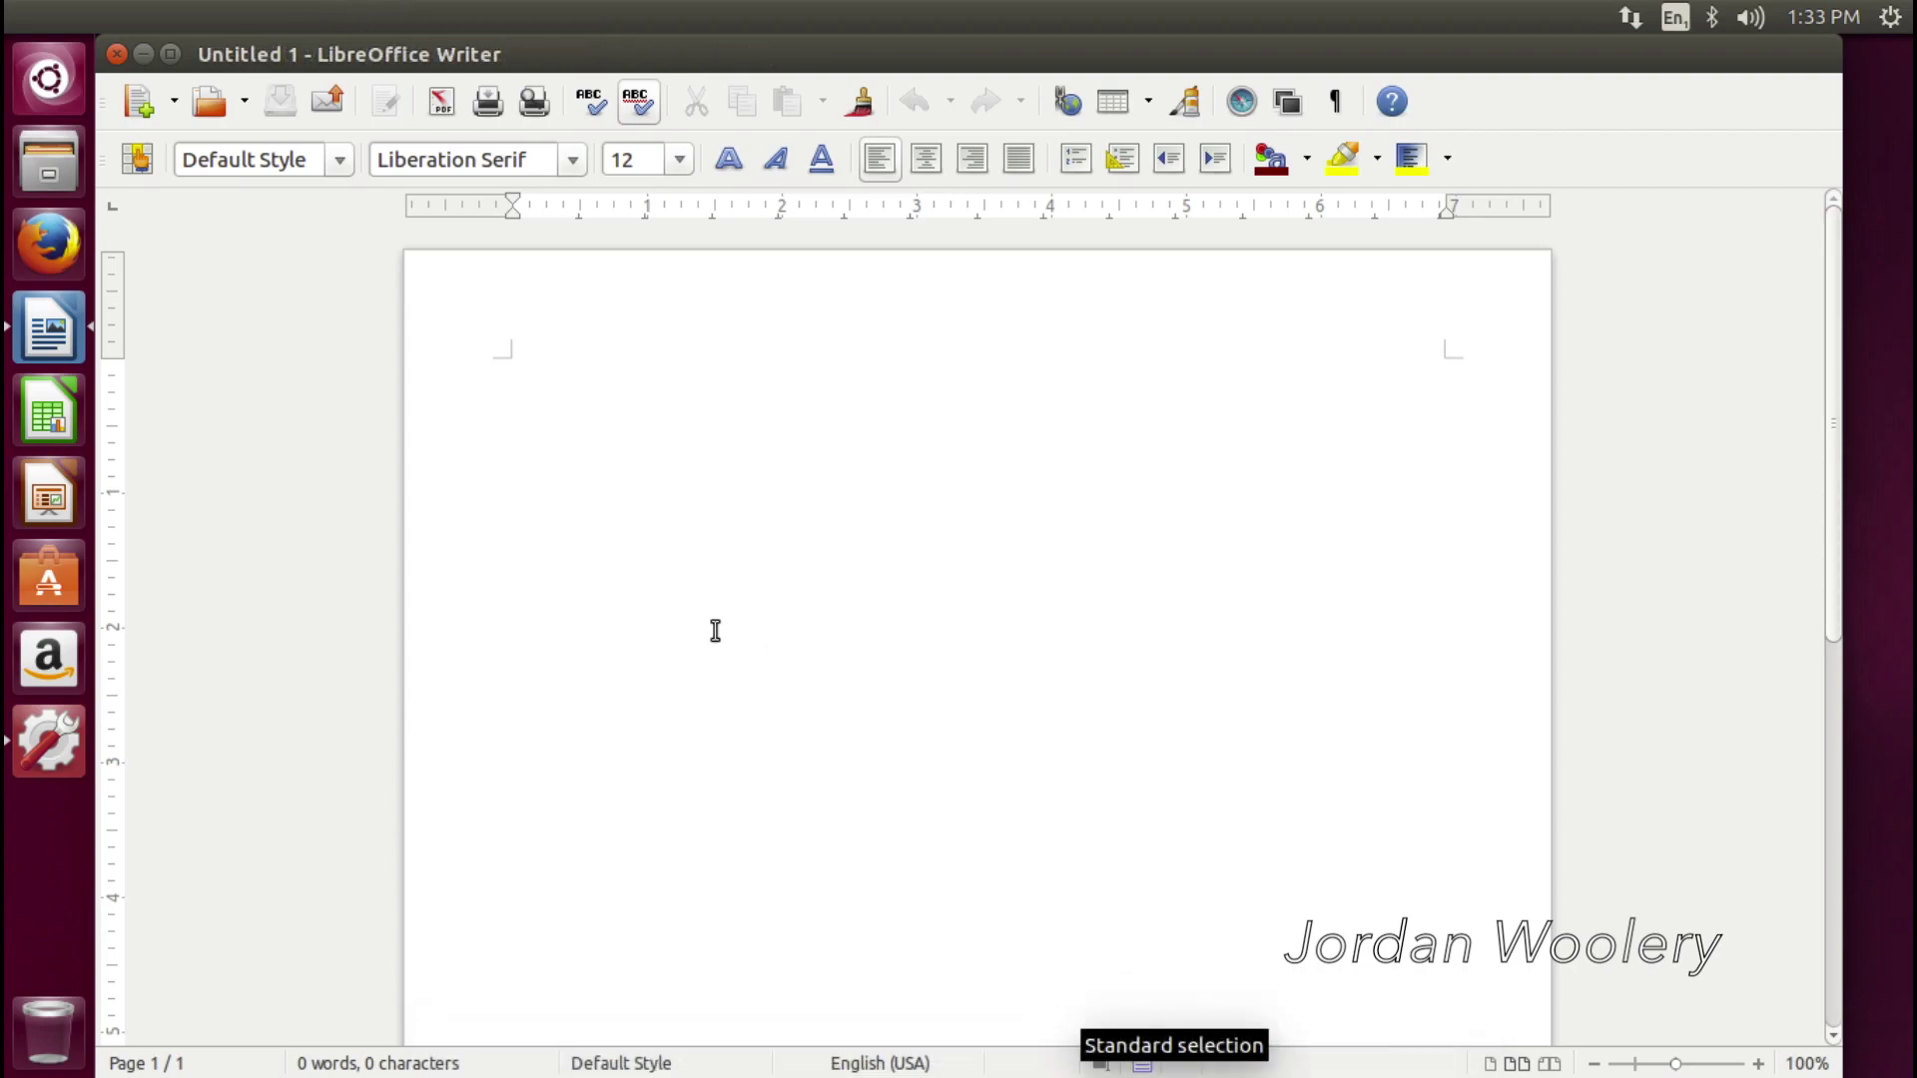
Put window menus back in the top menu bar and close the appearance settings
{"action": "left_click", "coordinate": [144, 54]}
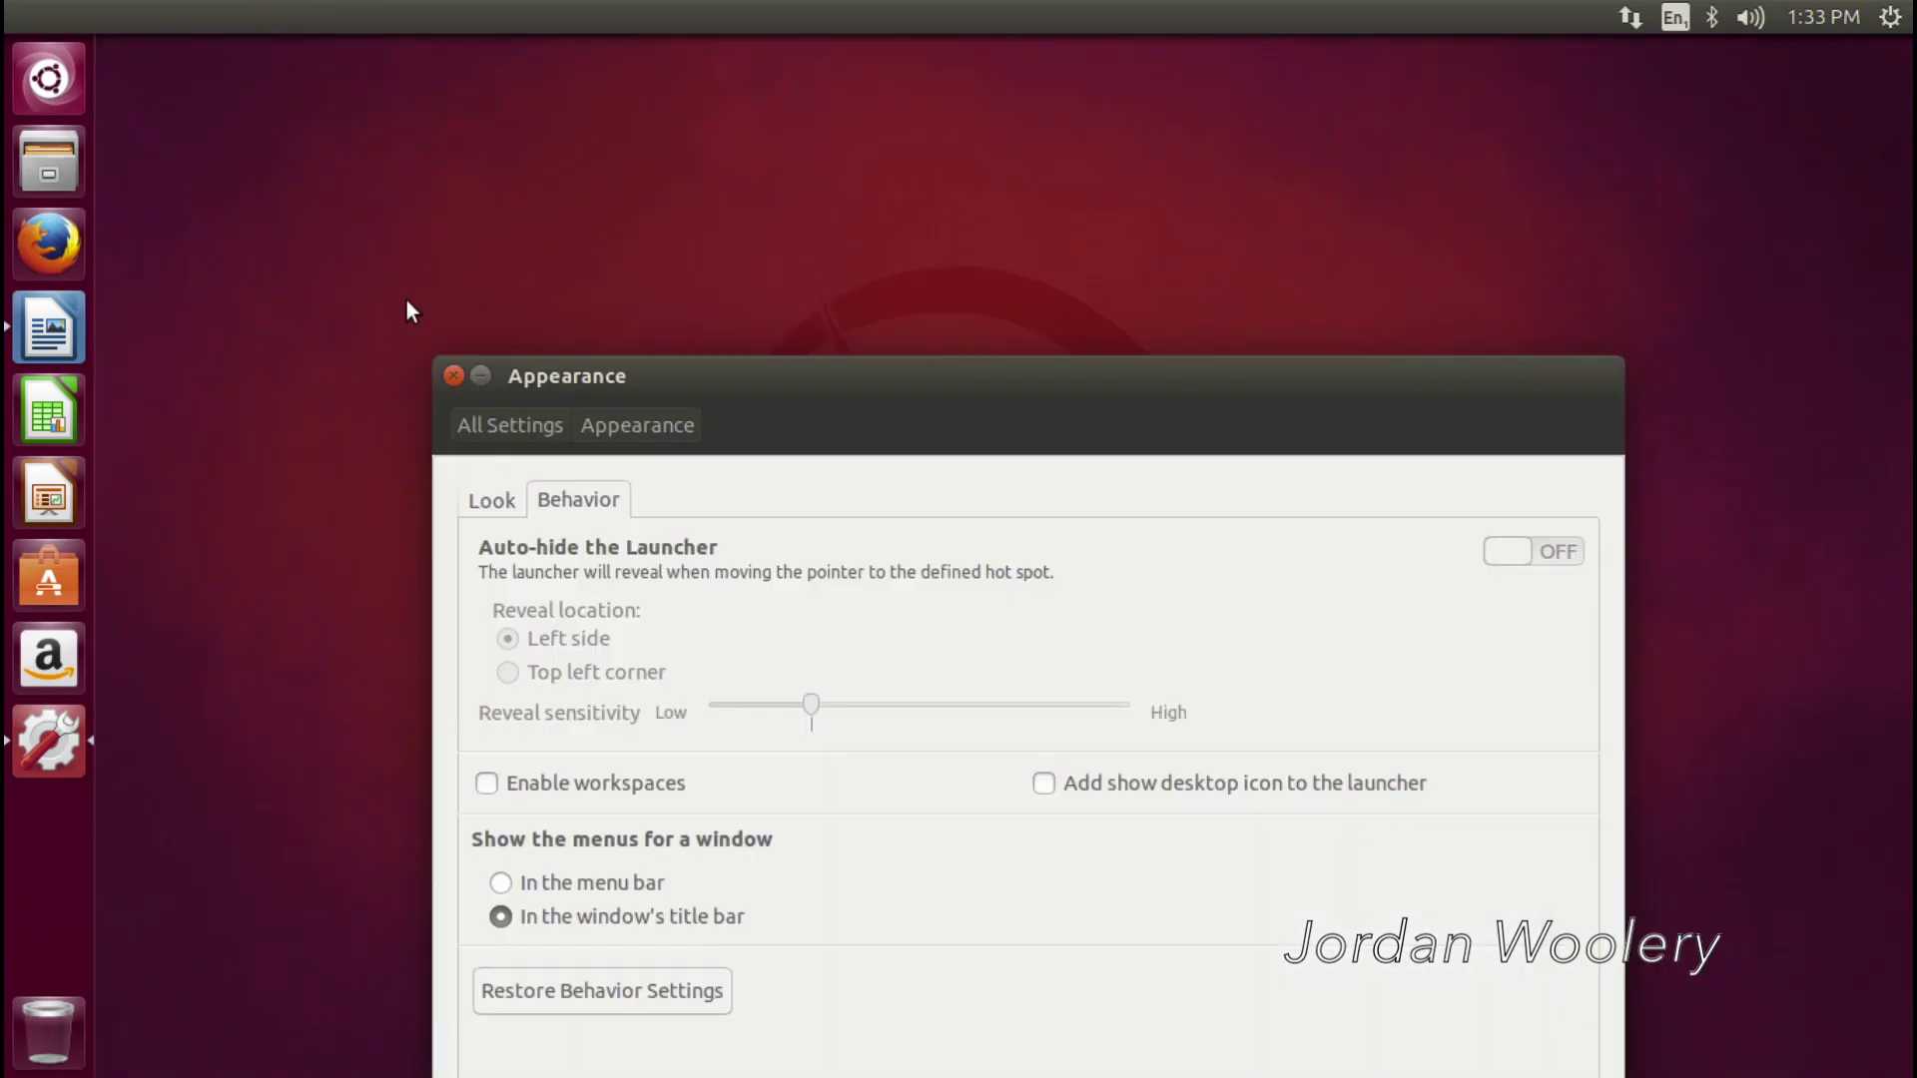
{"action": "left_click_drag", "start_coordinate": [695, 440], "coordinate": [682, 314]}
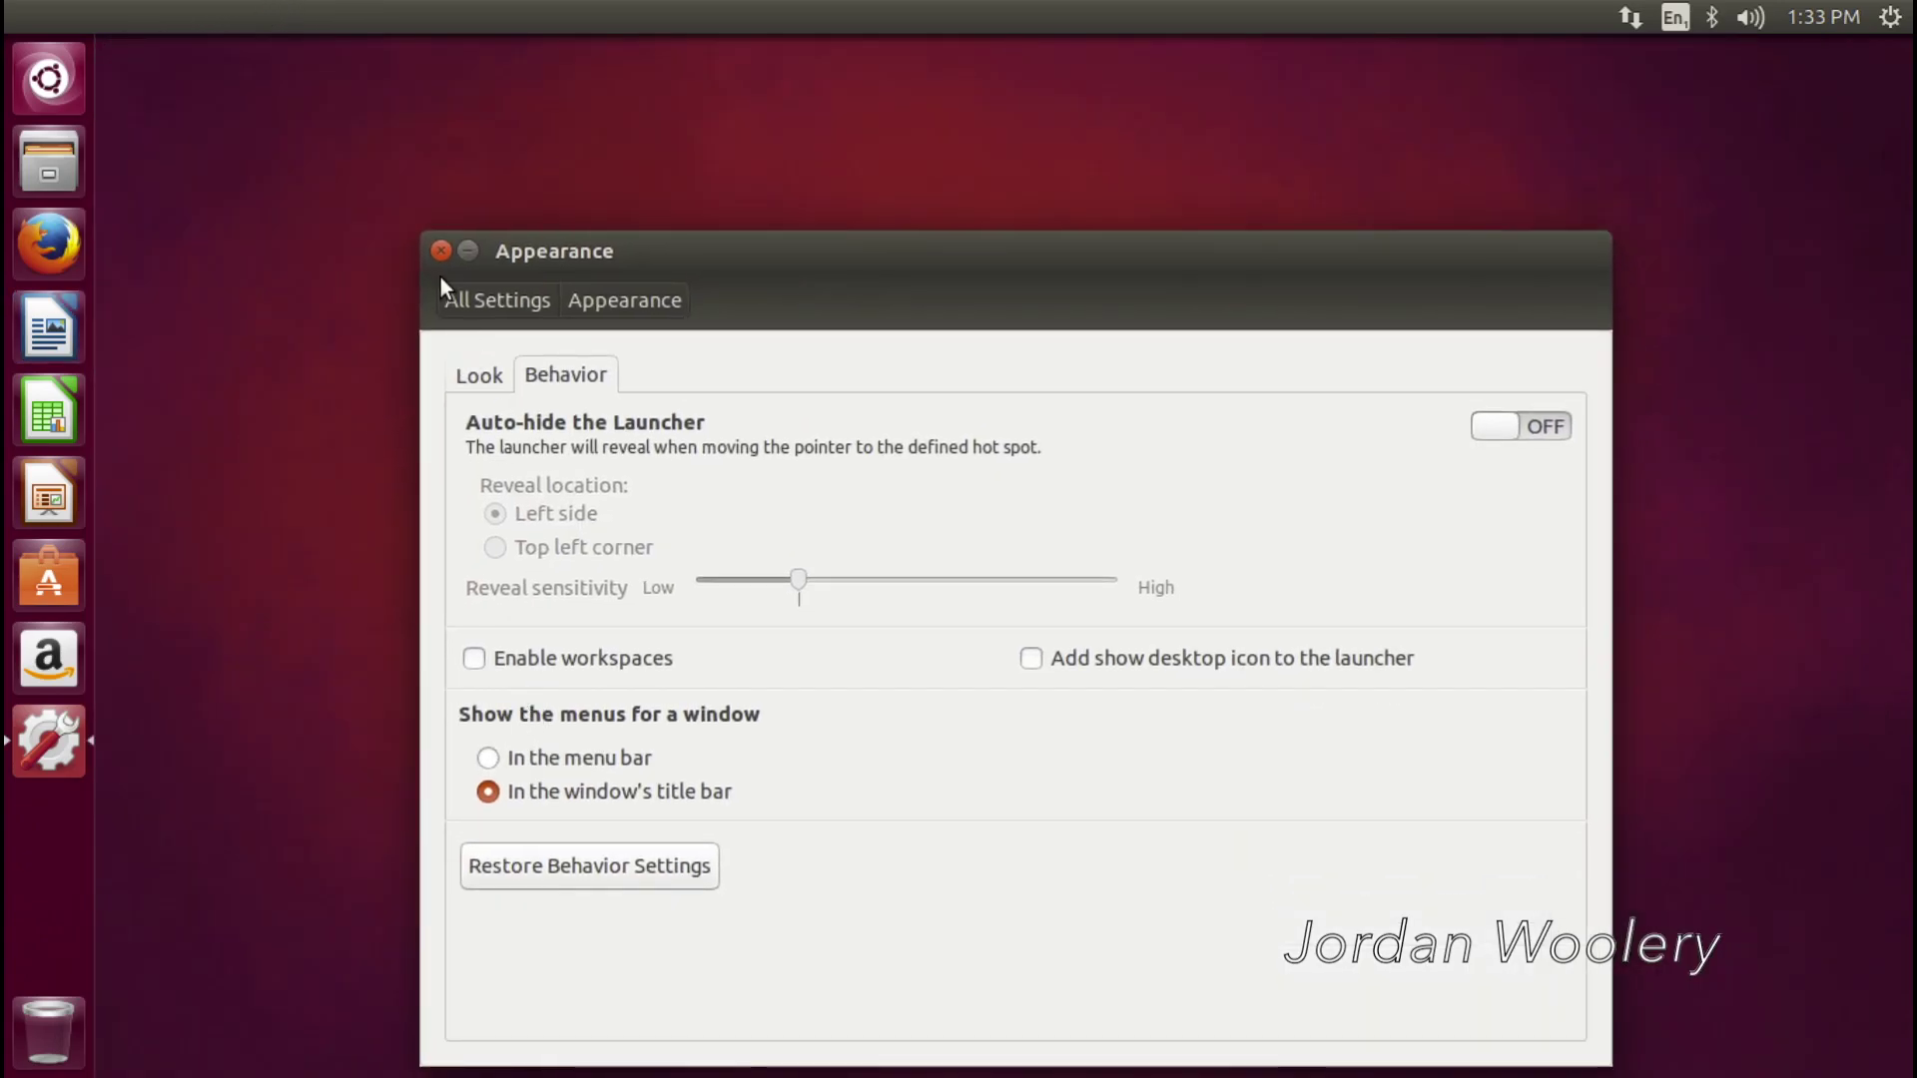
{"action": "left_click", "coordinate": [487, 760]}
{"action": "left_click", "coordinate": [441, 251]}
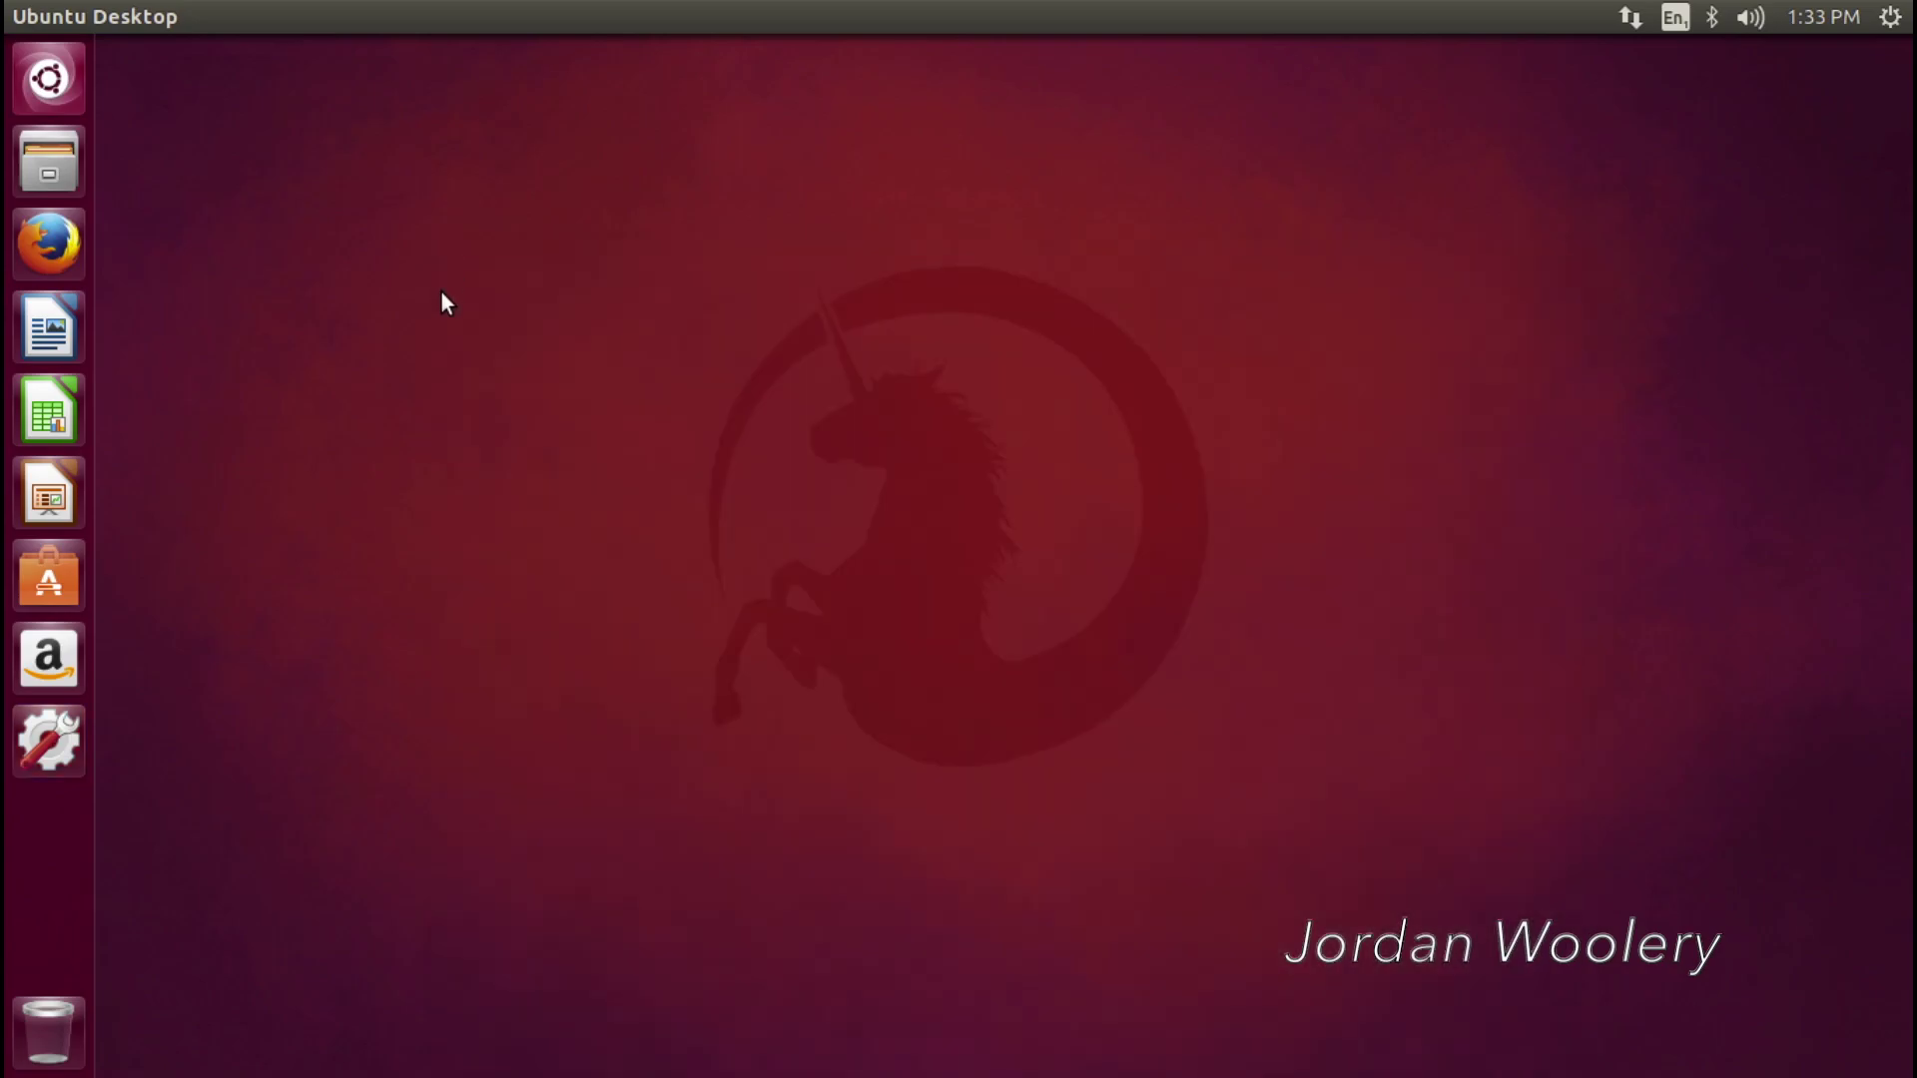
Launch LibreOffice Impress, check version 4.3.2.2 under Help > About, then close Impress
{"action": "left_click", "coordinate": [41, 529]}
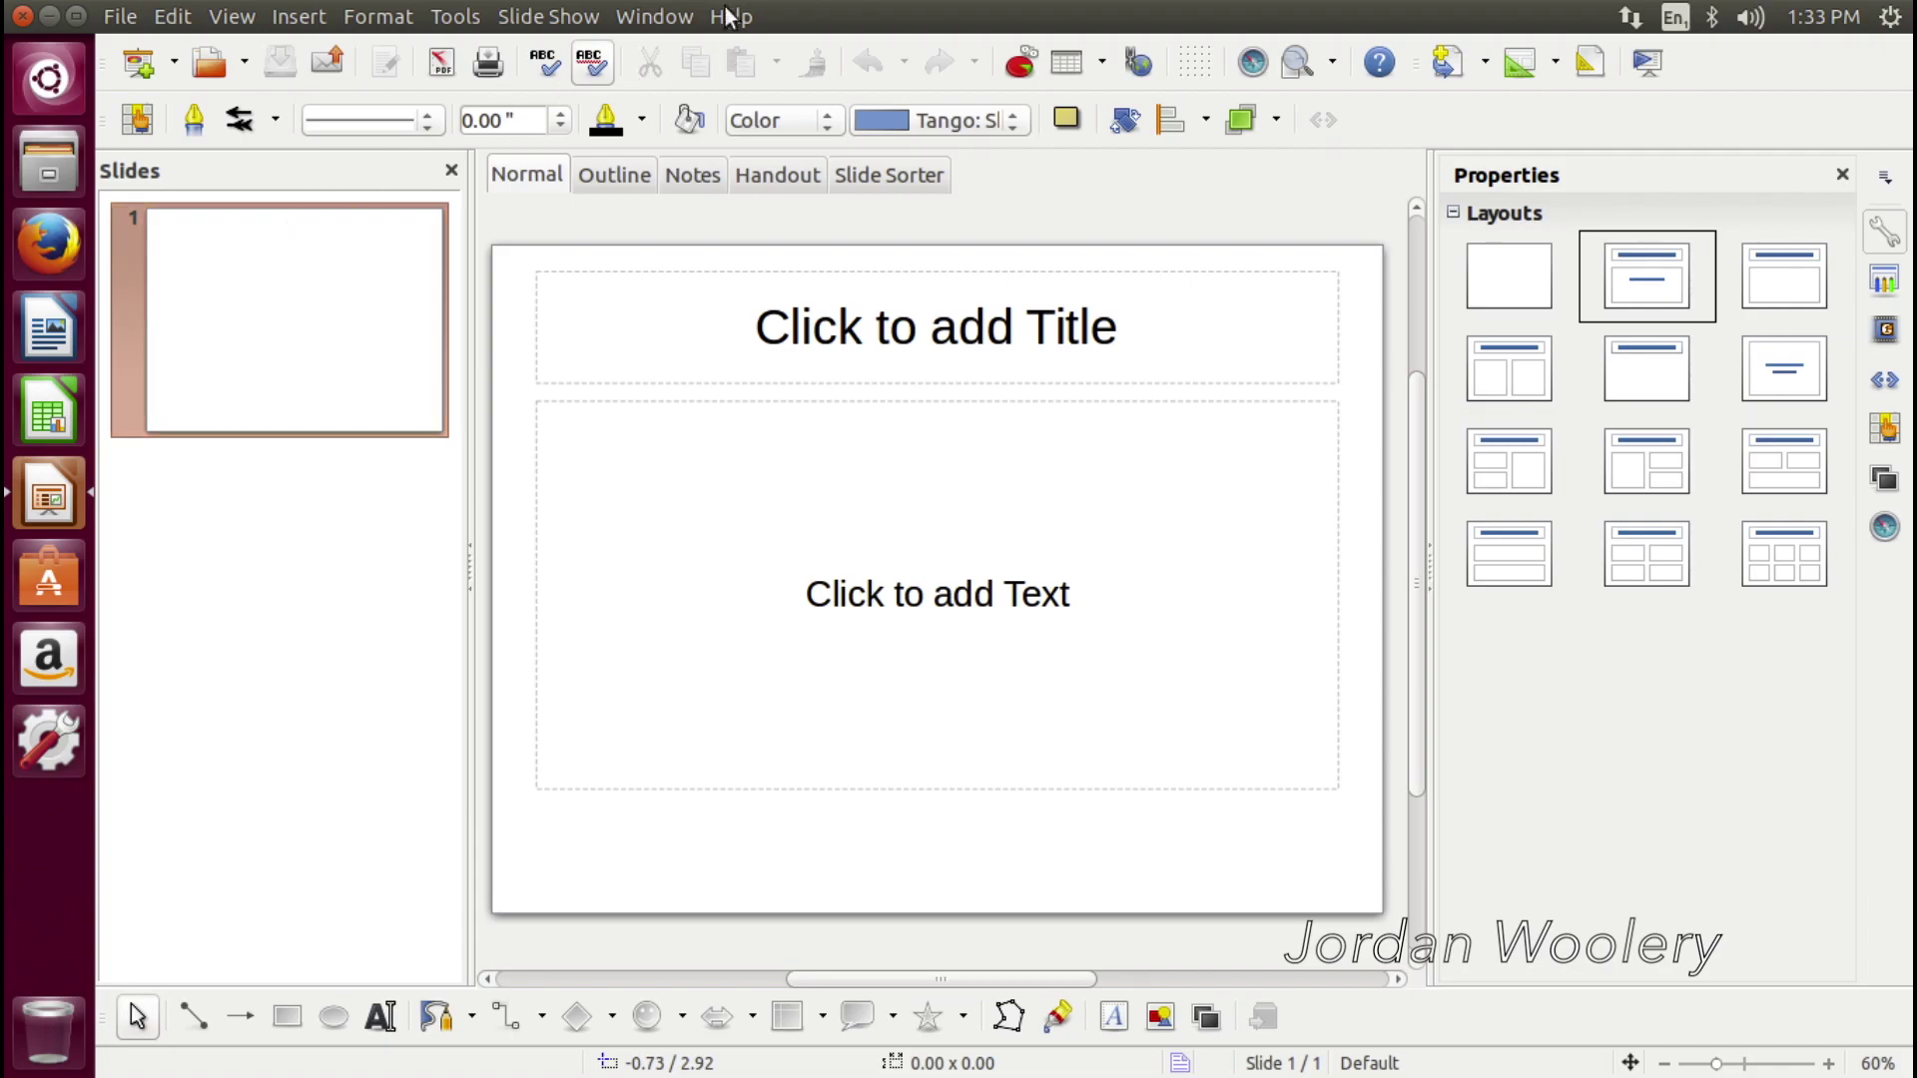
{"action": "left_click", "coordinate": [729, 16]}
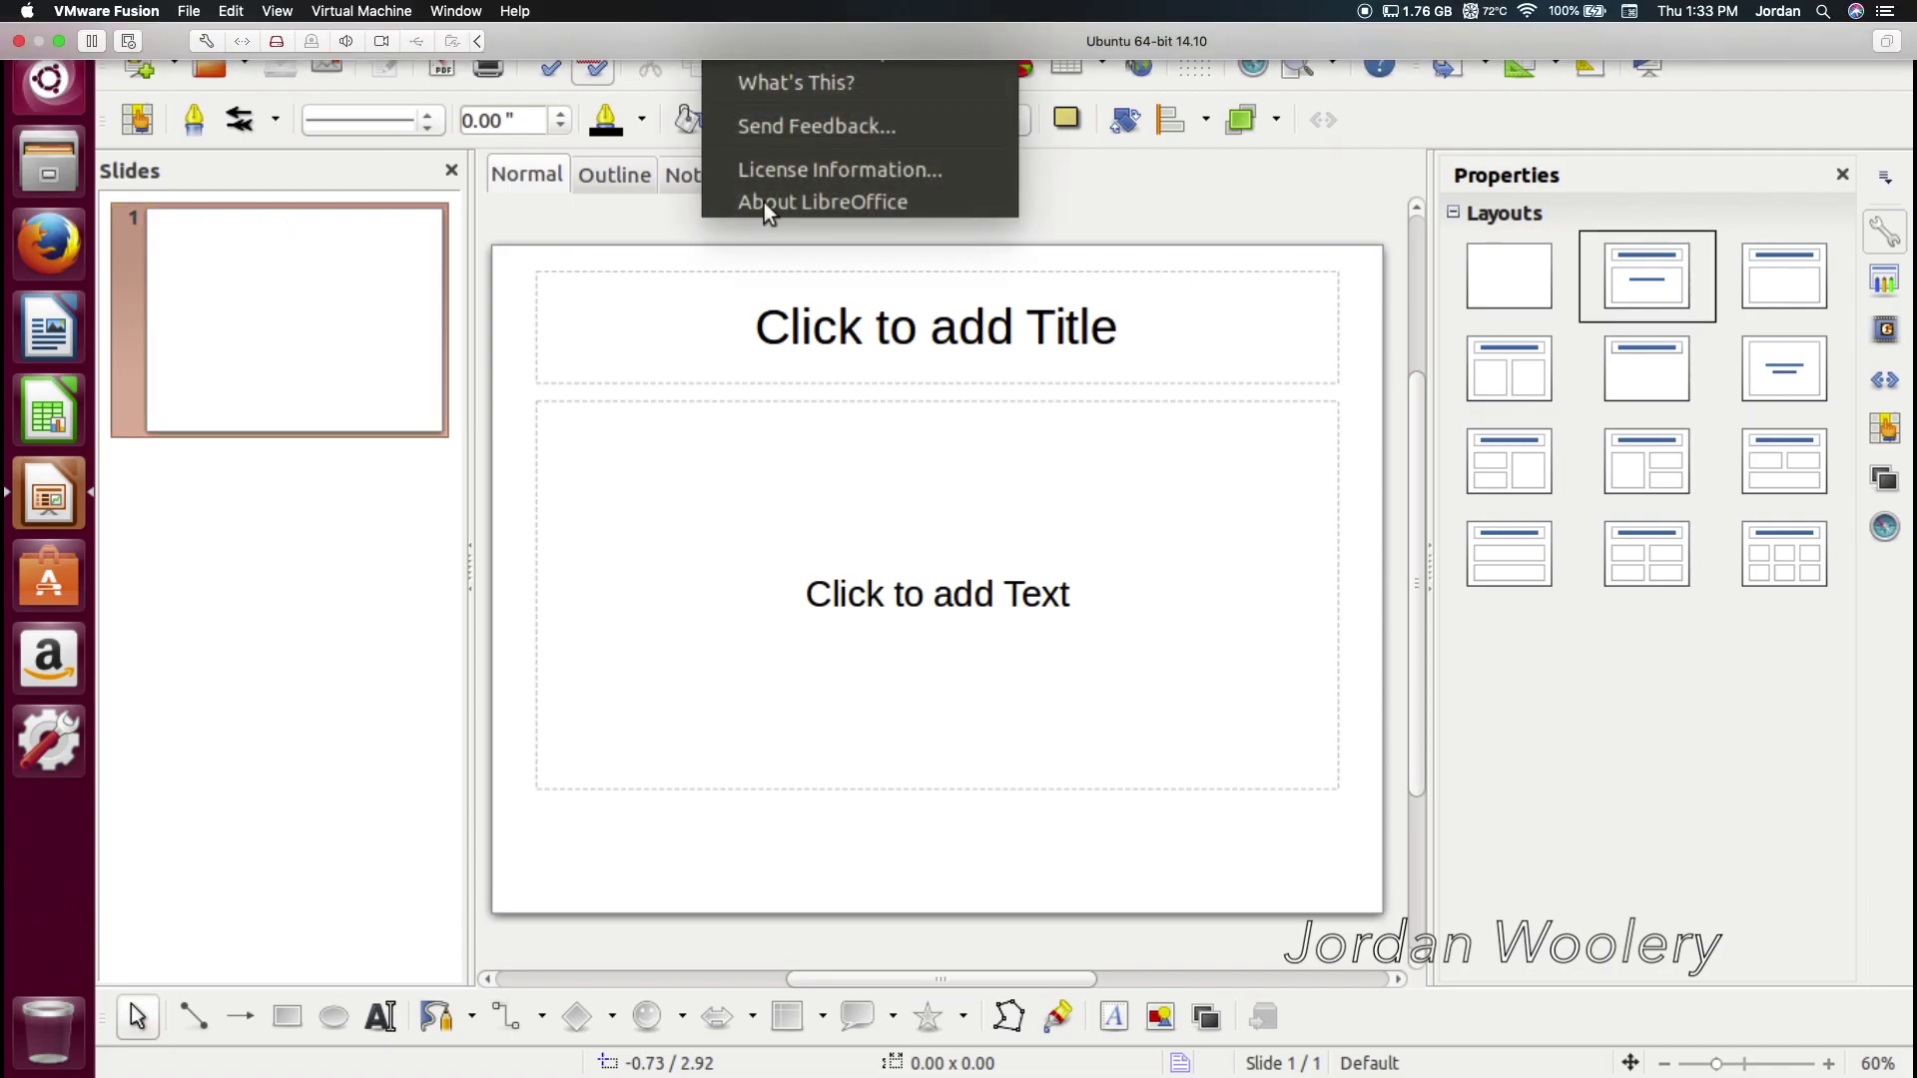
{"action": "left_click", "coordinate": [817, 3]}
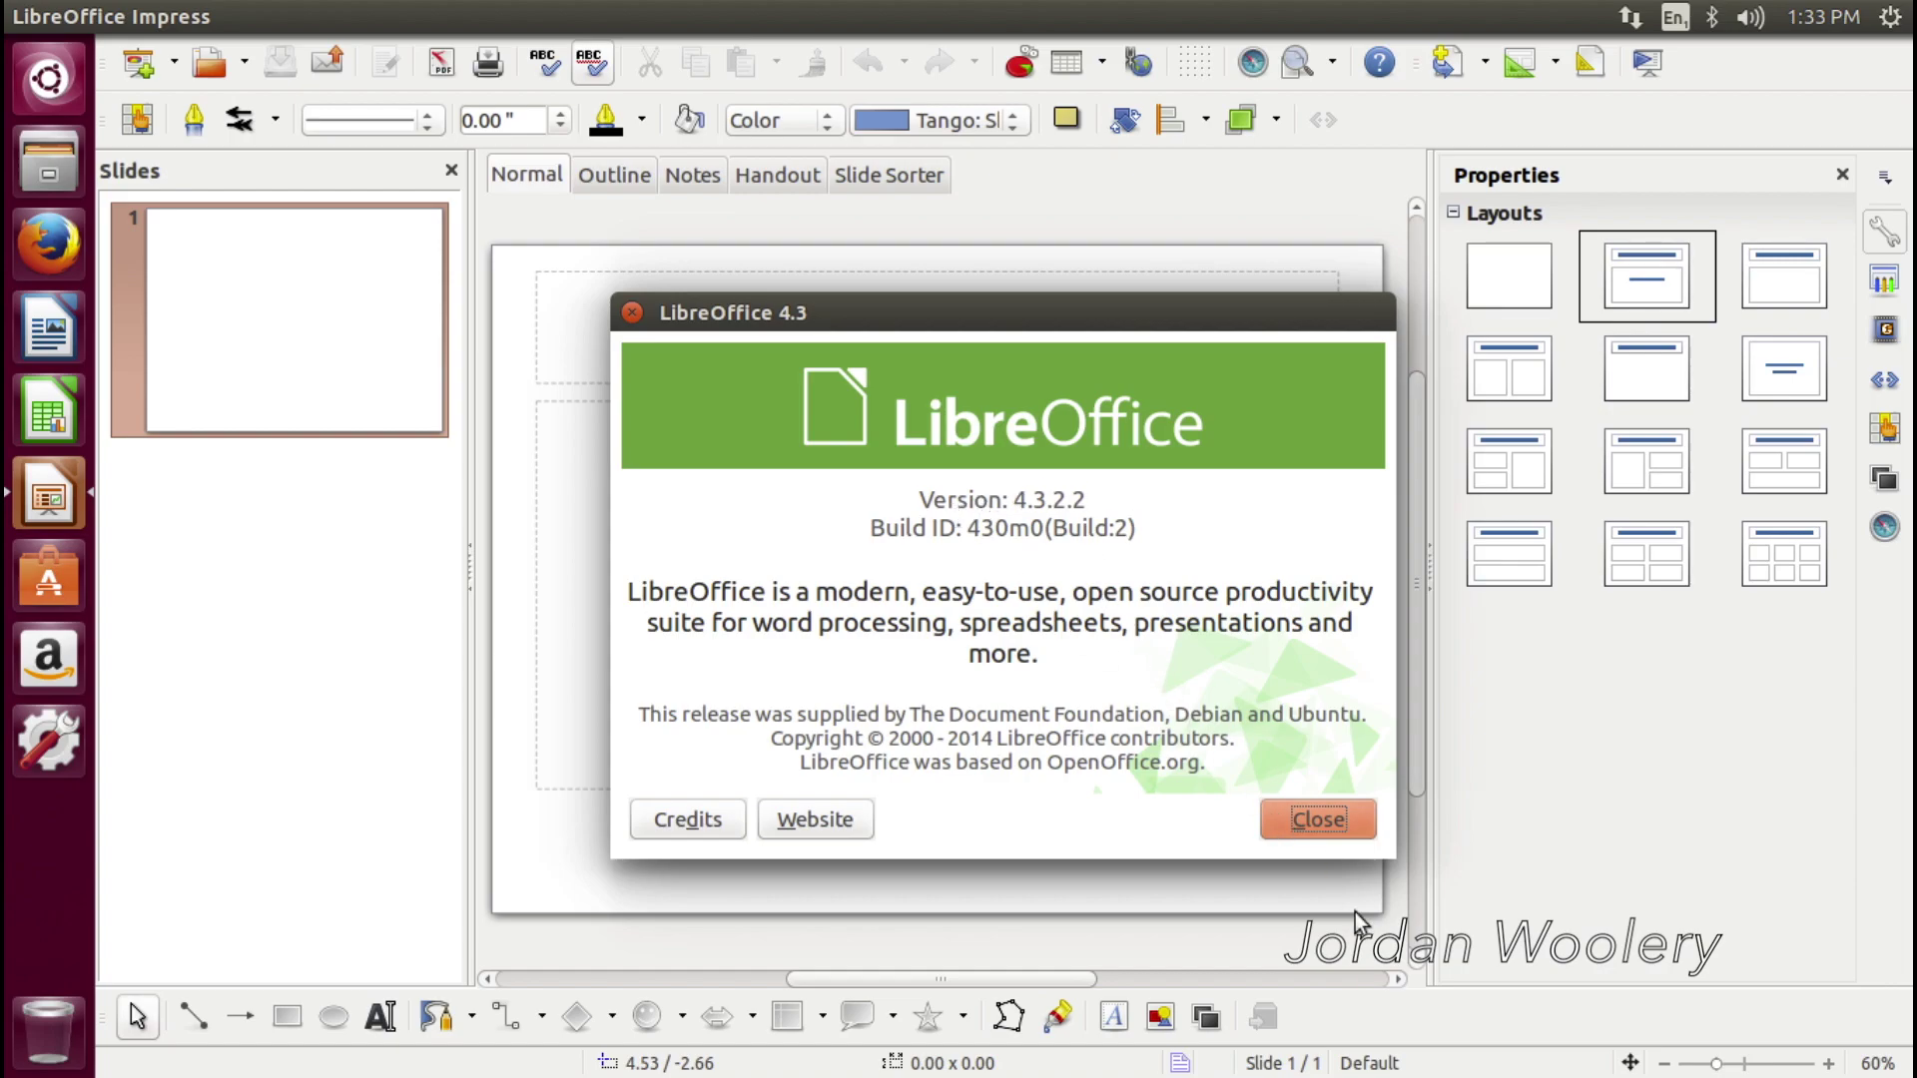
{"action": "left_click", "coordinate": [1340, 826]}
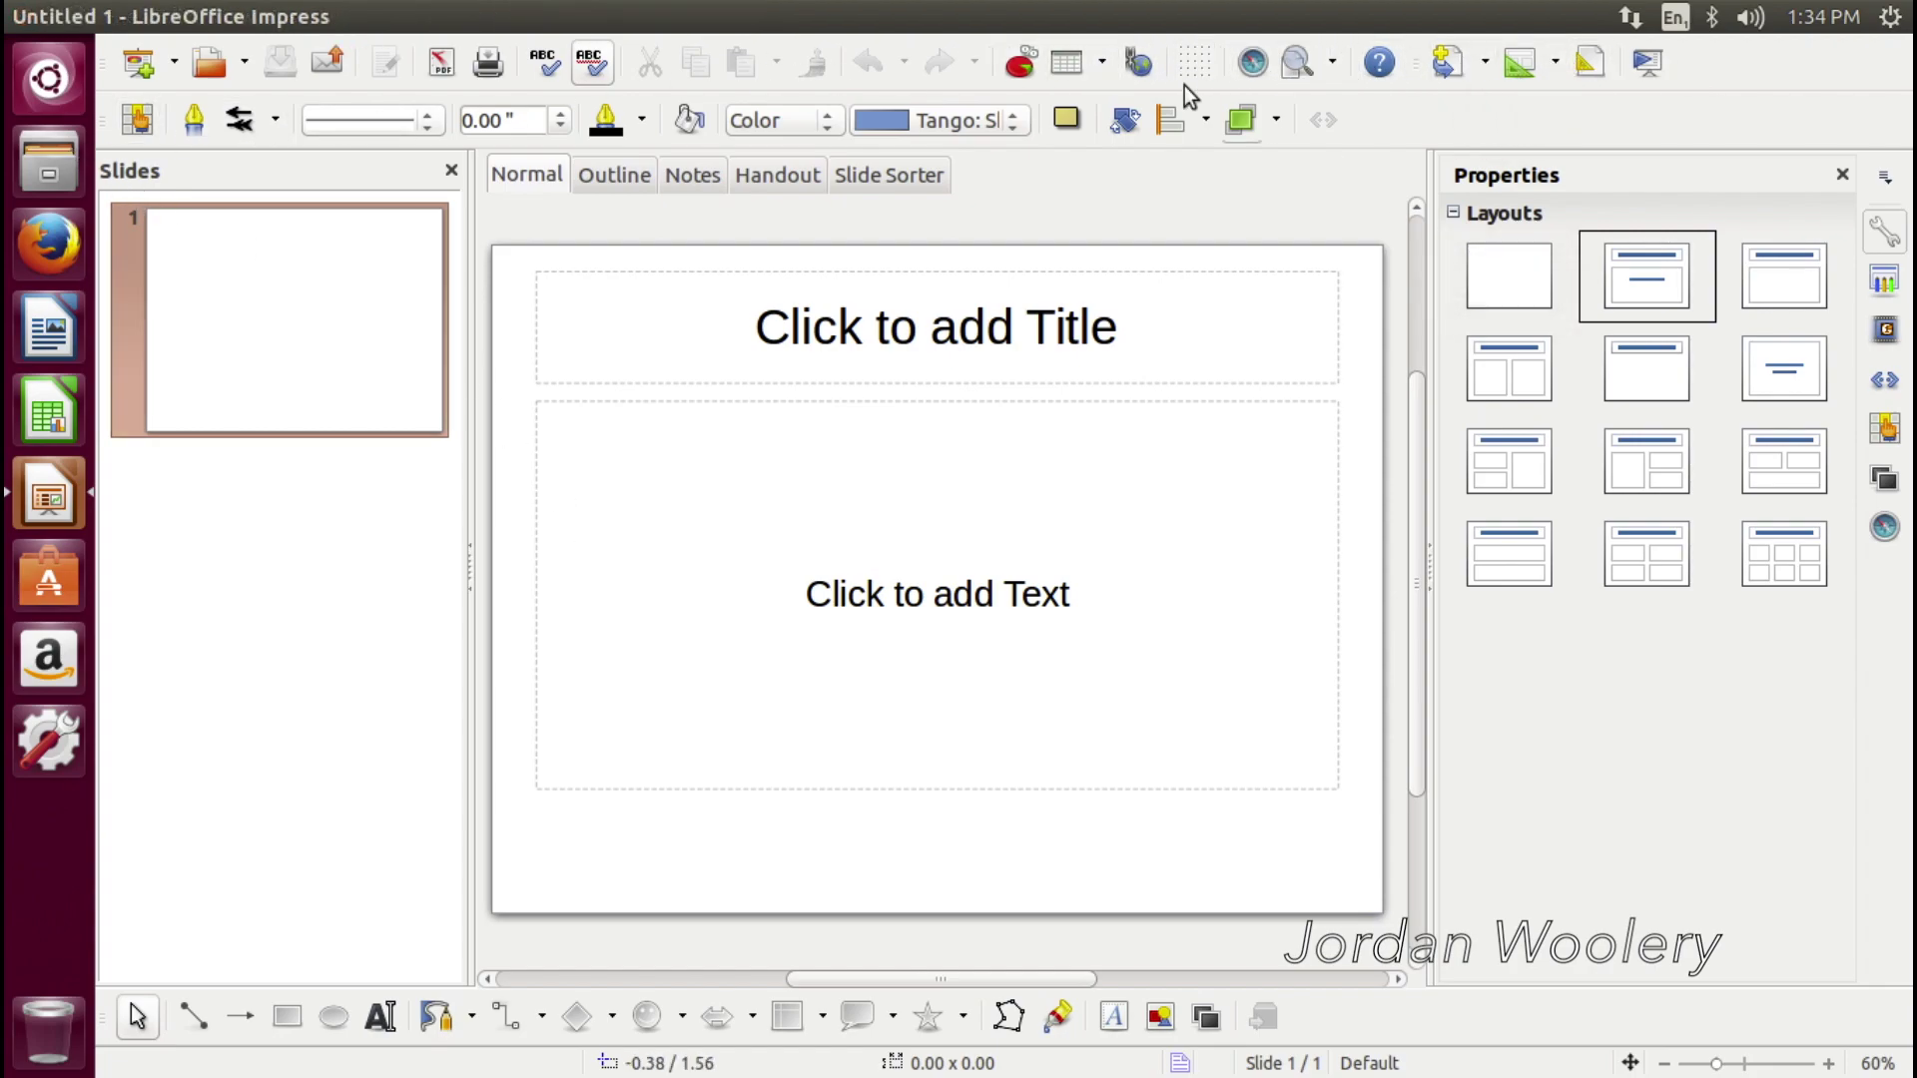
{"action": "left_click", "coordinate": [22, 16]}
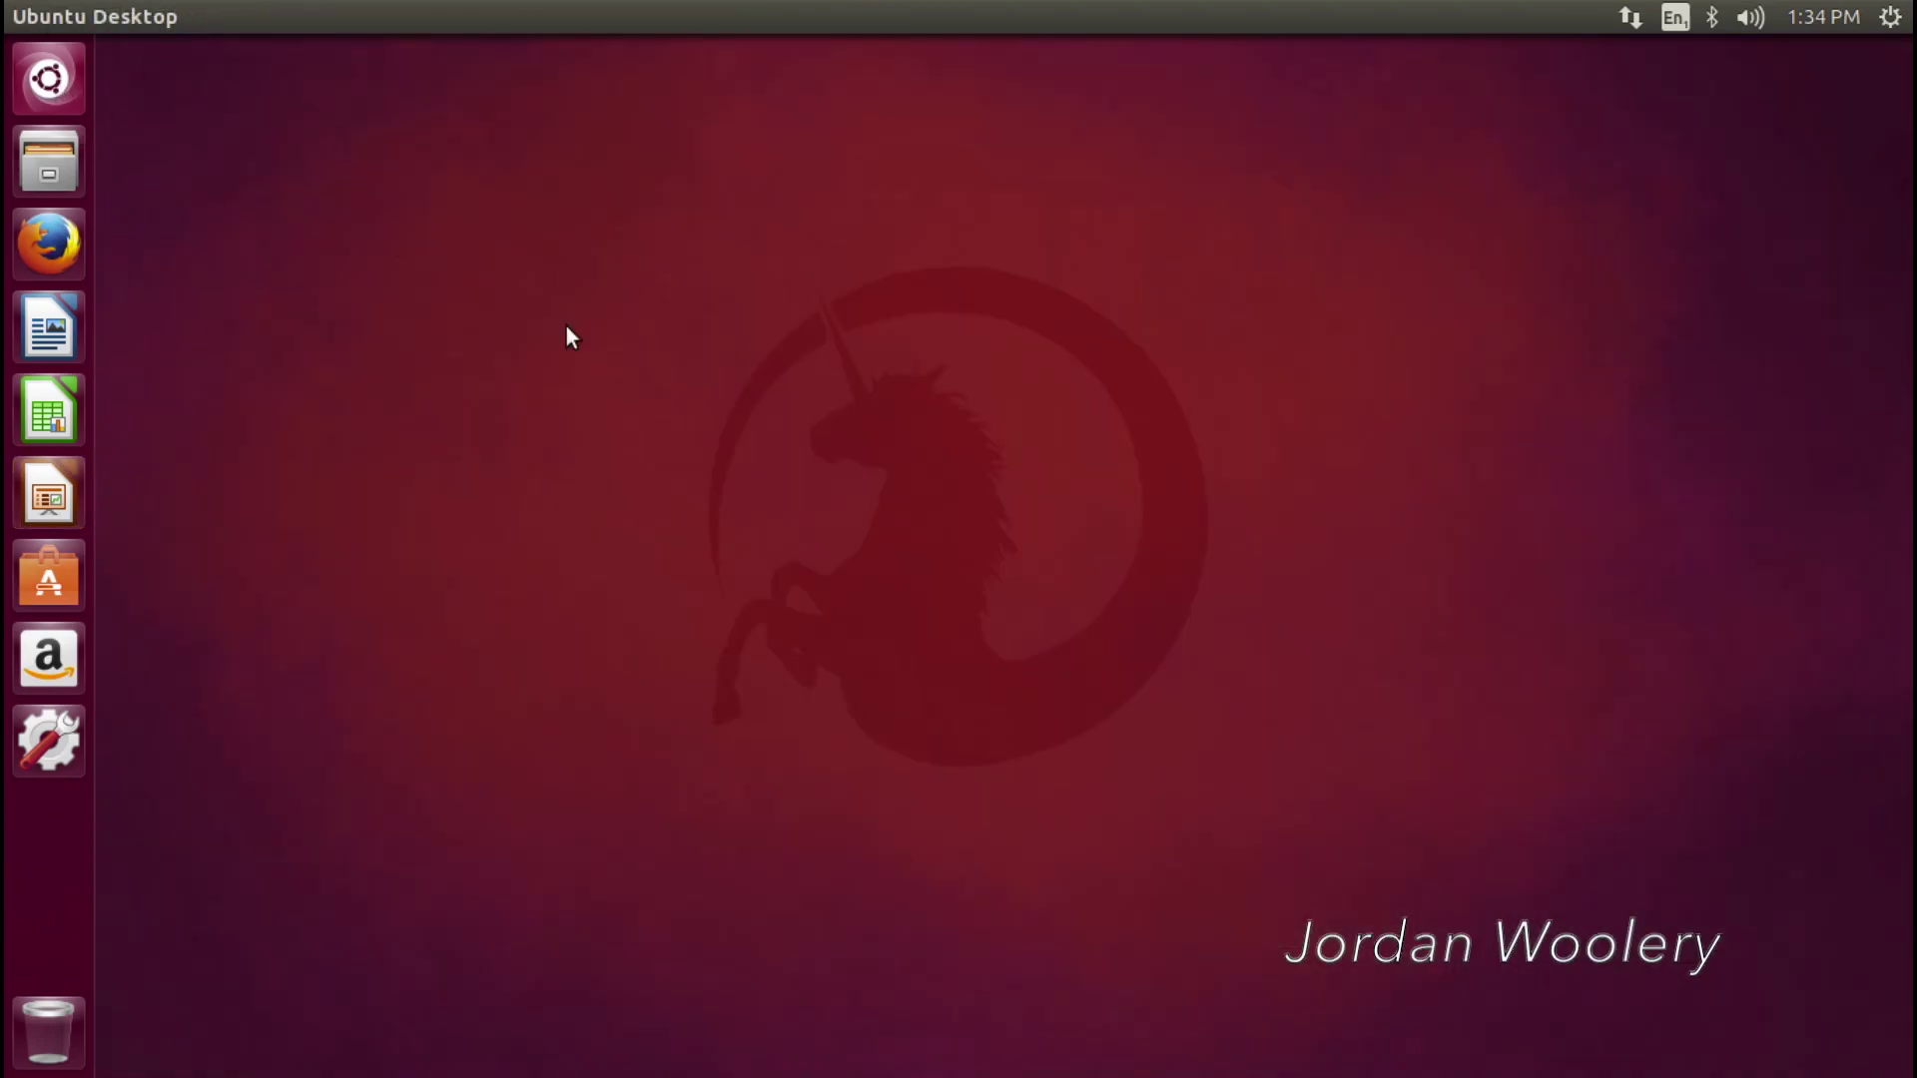
Open the Dash's Applications lens and expand the Installed list's 73 more results
{"action": "key", "text": "super"}
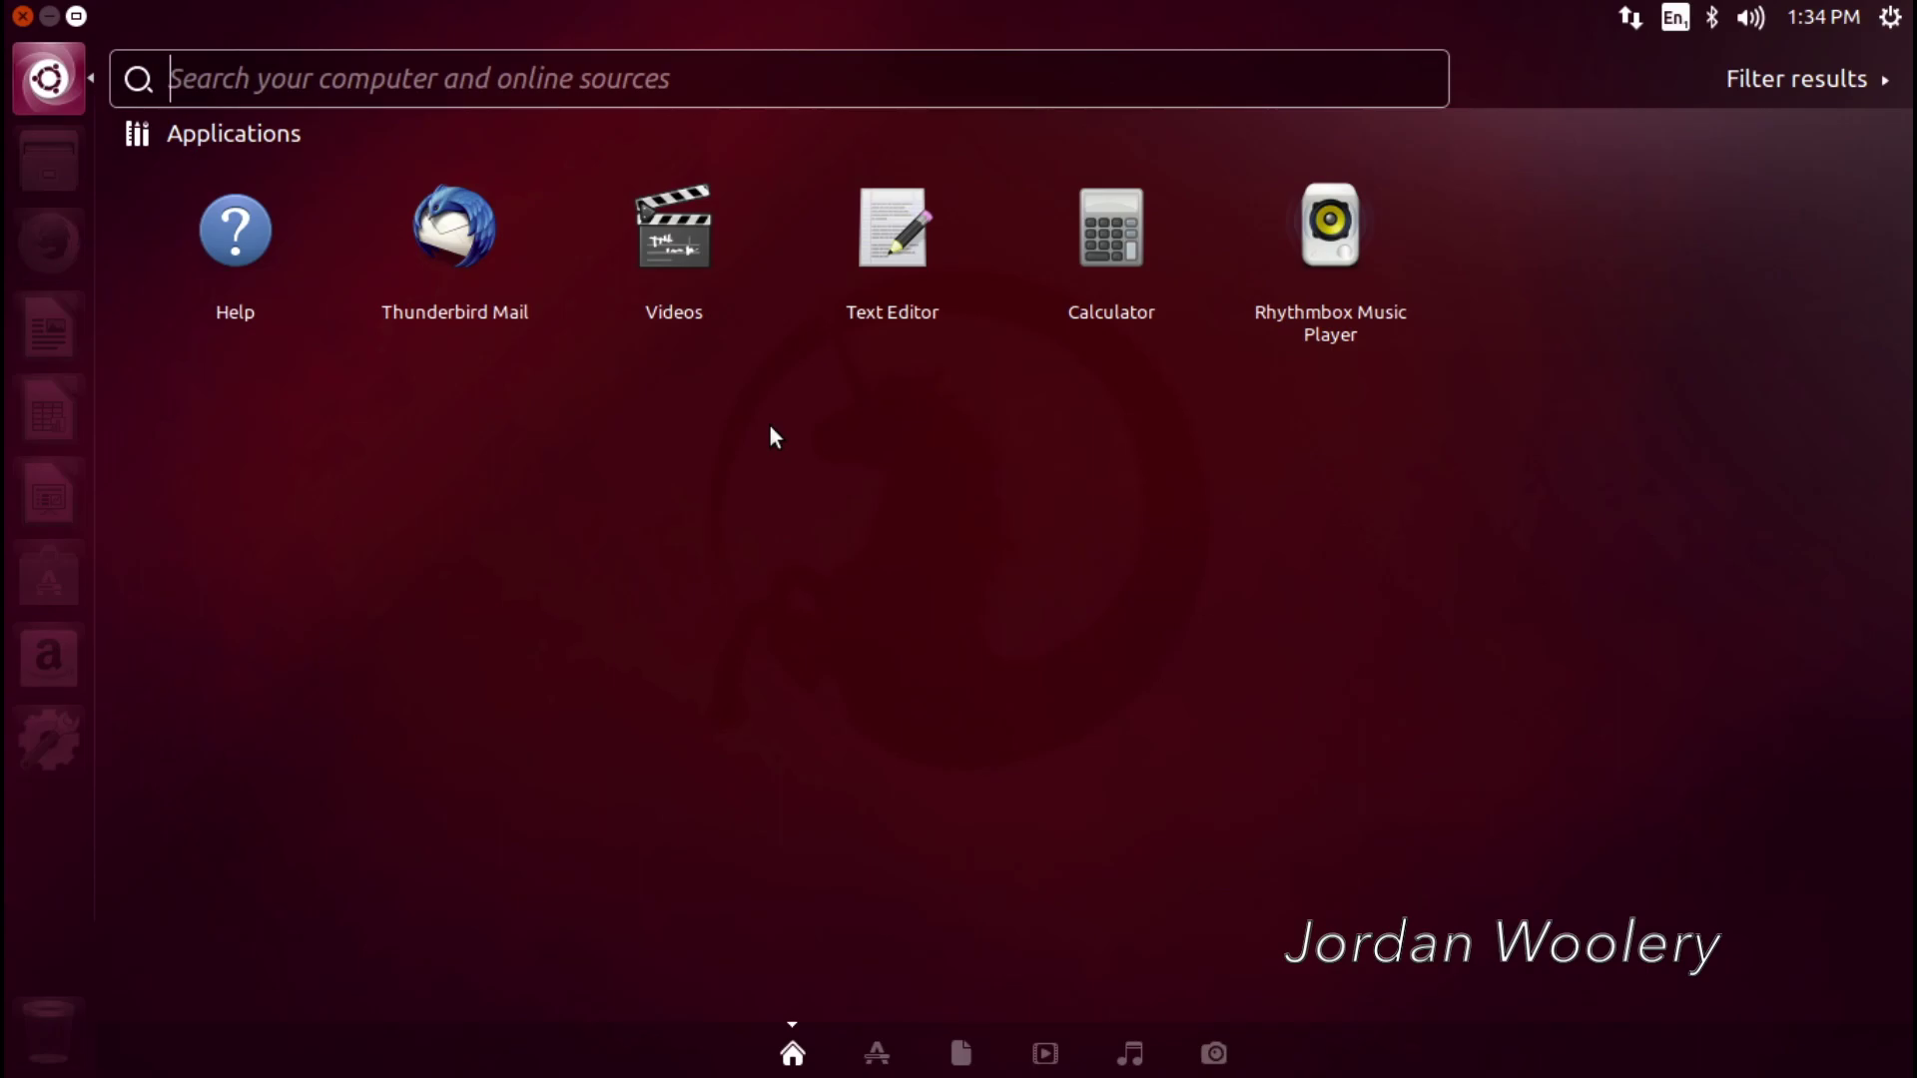
{"action": "left_click", "coordinate": [891, 1047]}
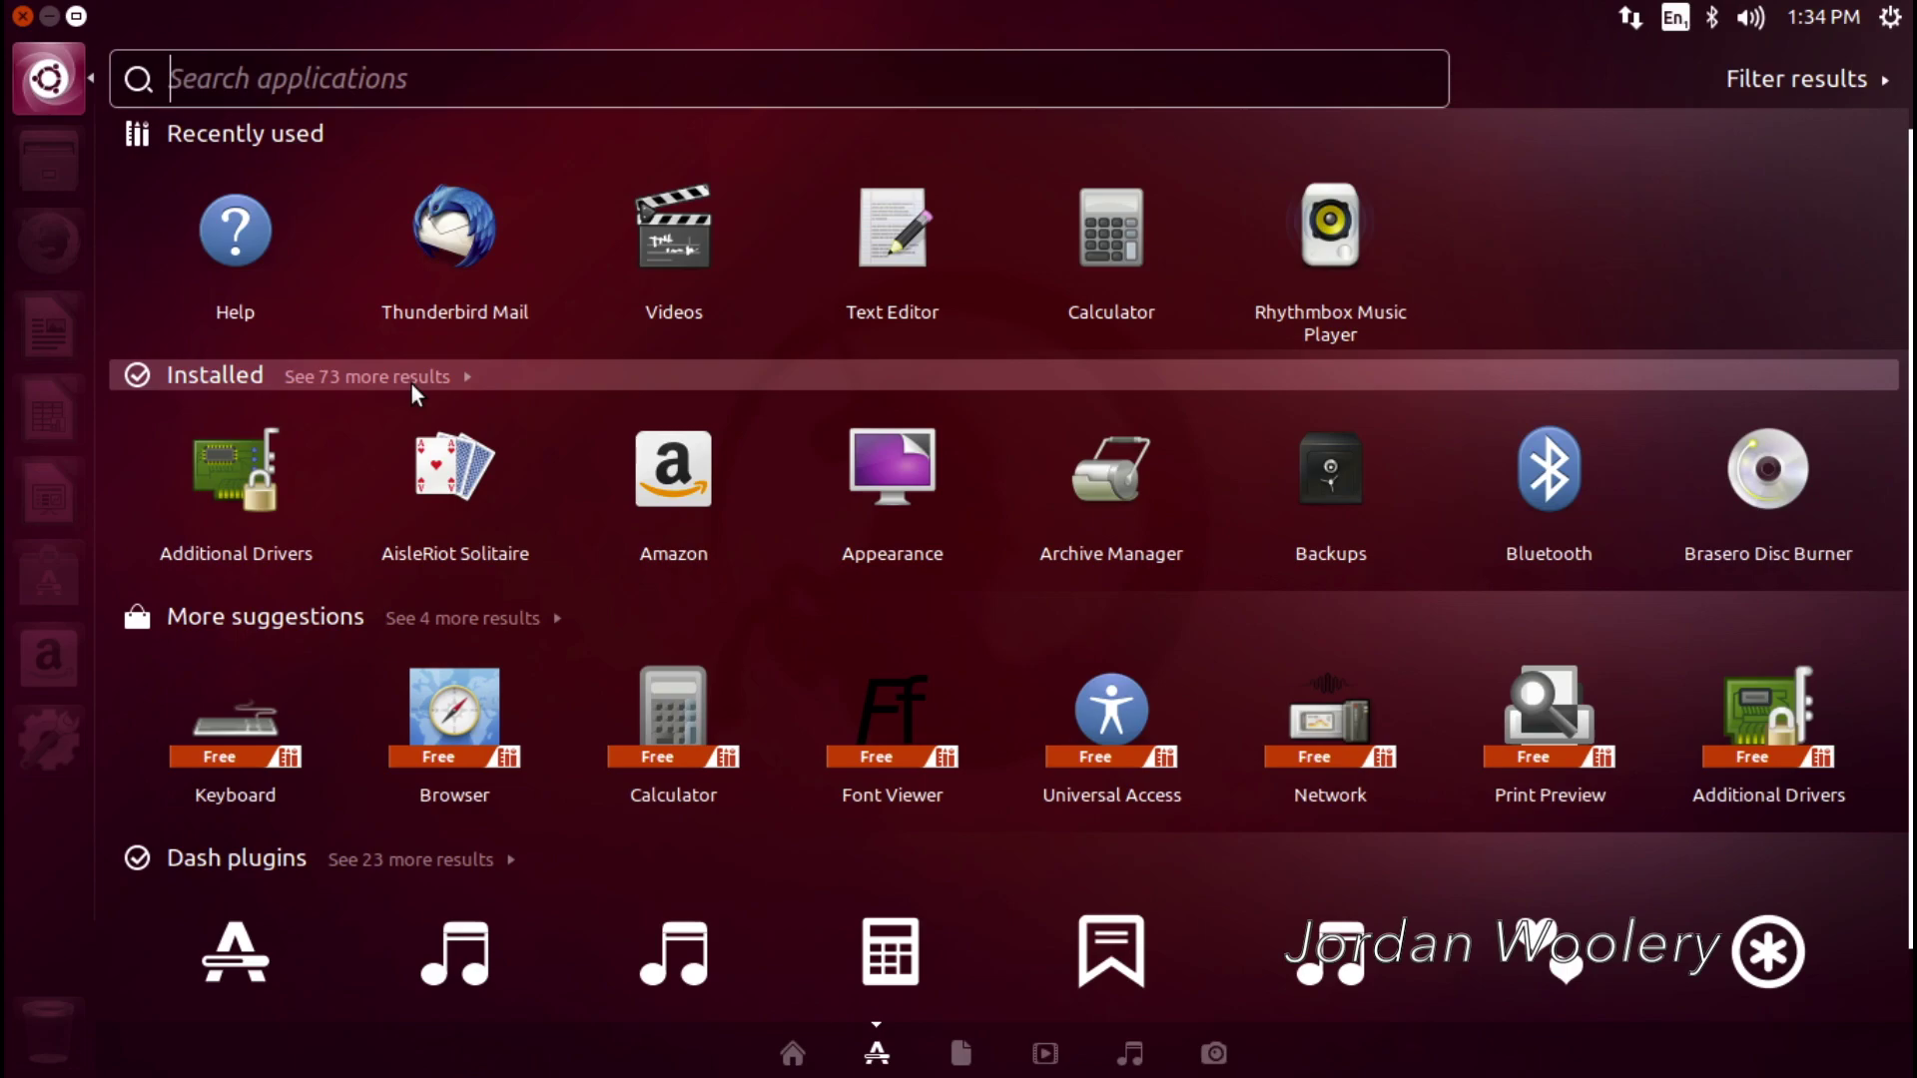
{"action": "left_click", "coordinate": [411, 381]}
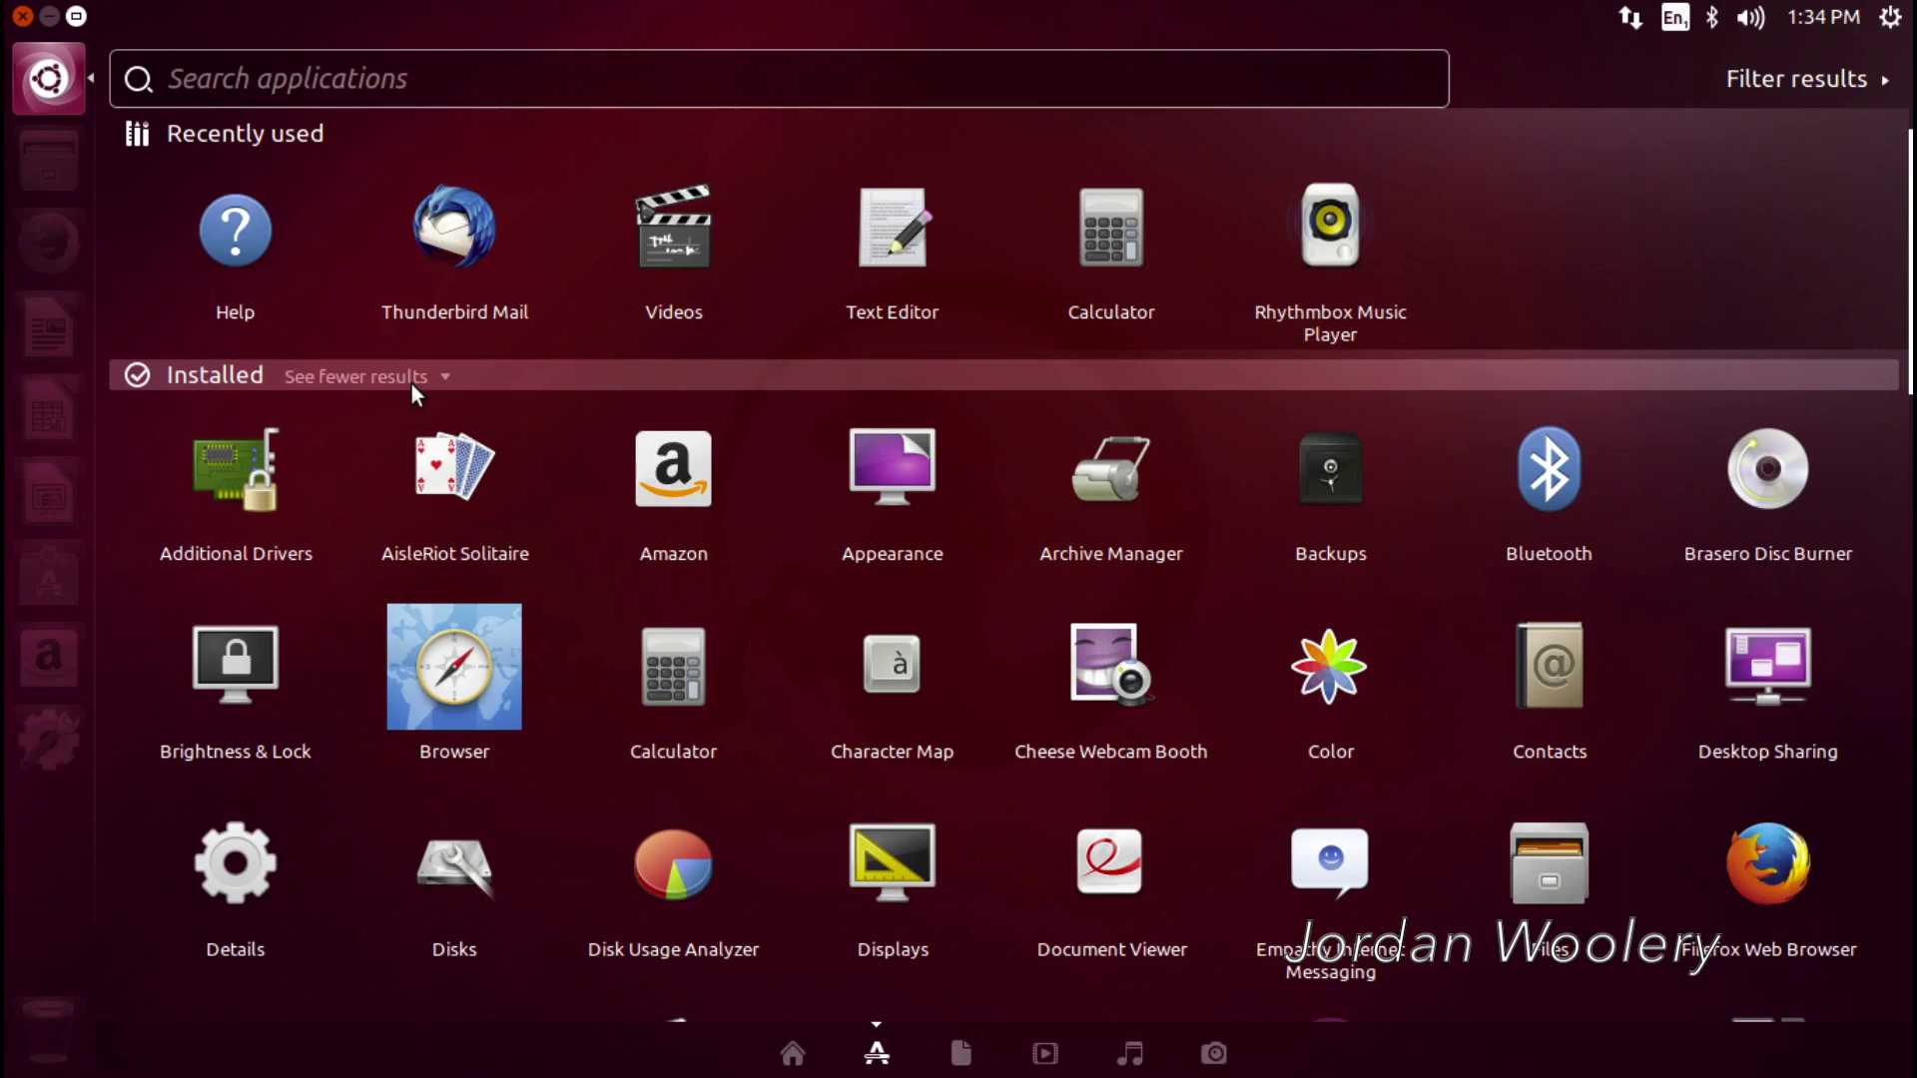
Launch Ubuntu Web Browser from the Dash and move its window down and right
{"action": "left_click", "coordinate": [445, 673]}
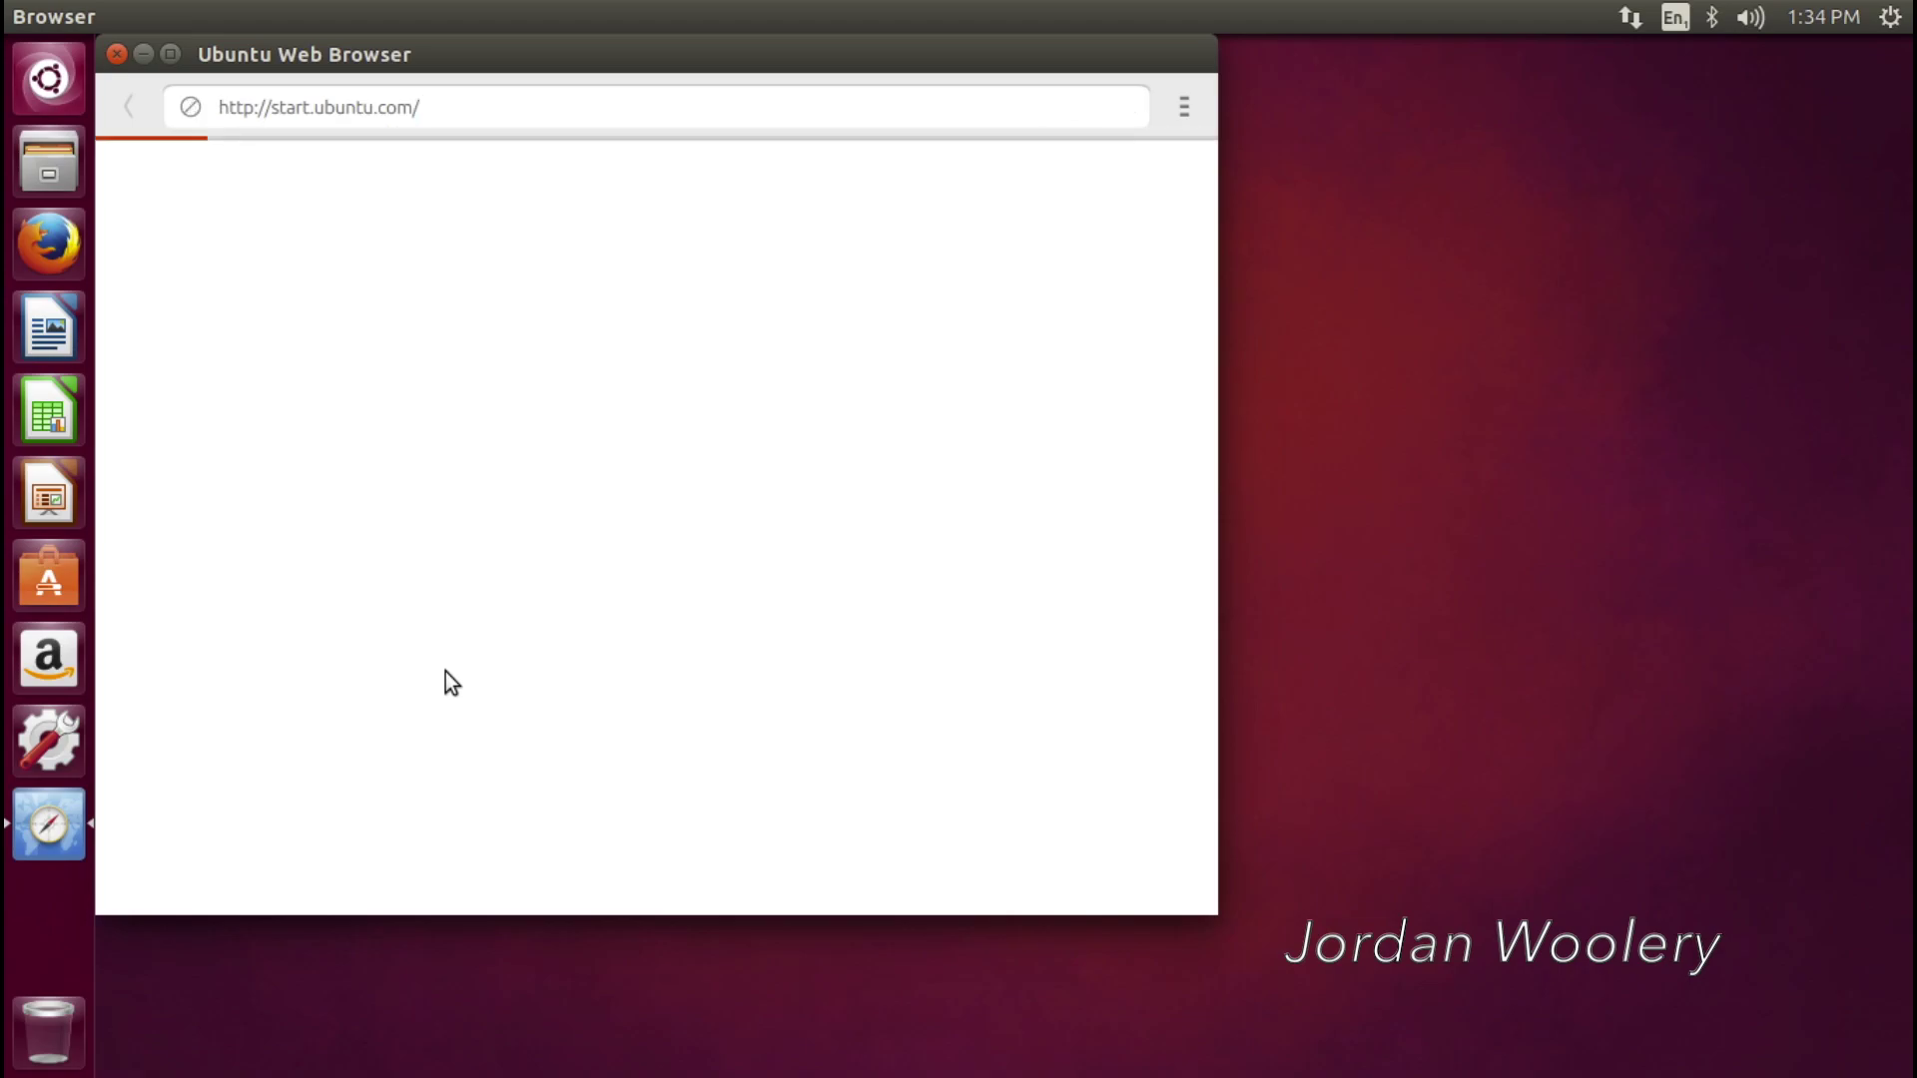
{"action": "left_click_drag", "start_coordinate": [445, 58], "coordinate": [635, 145]}
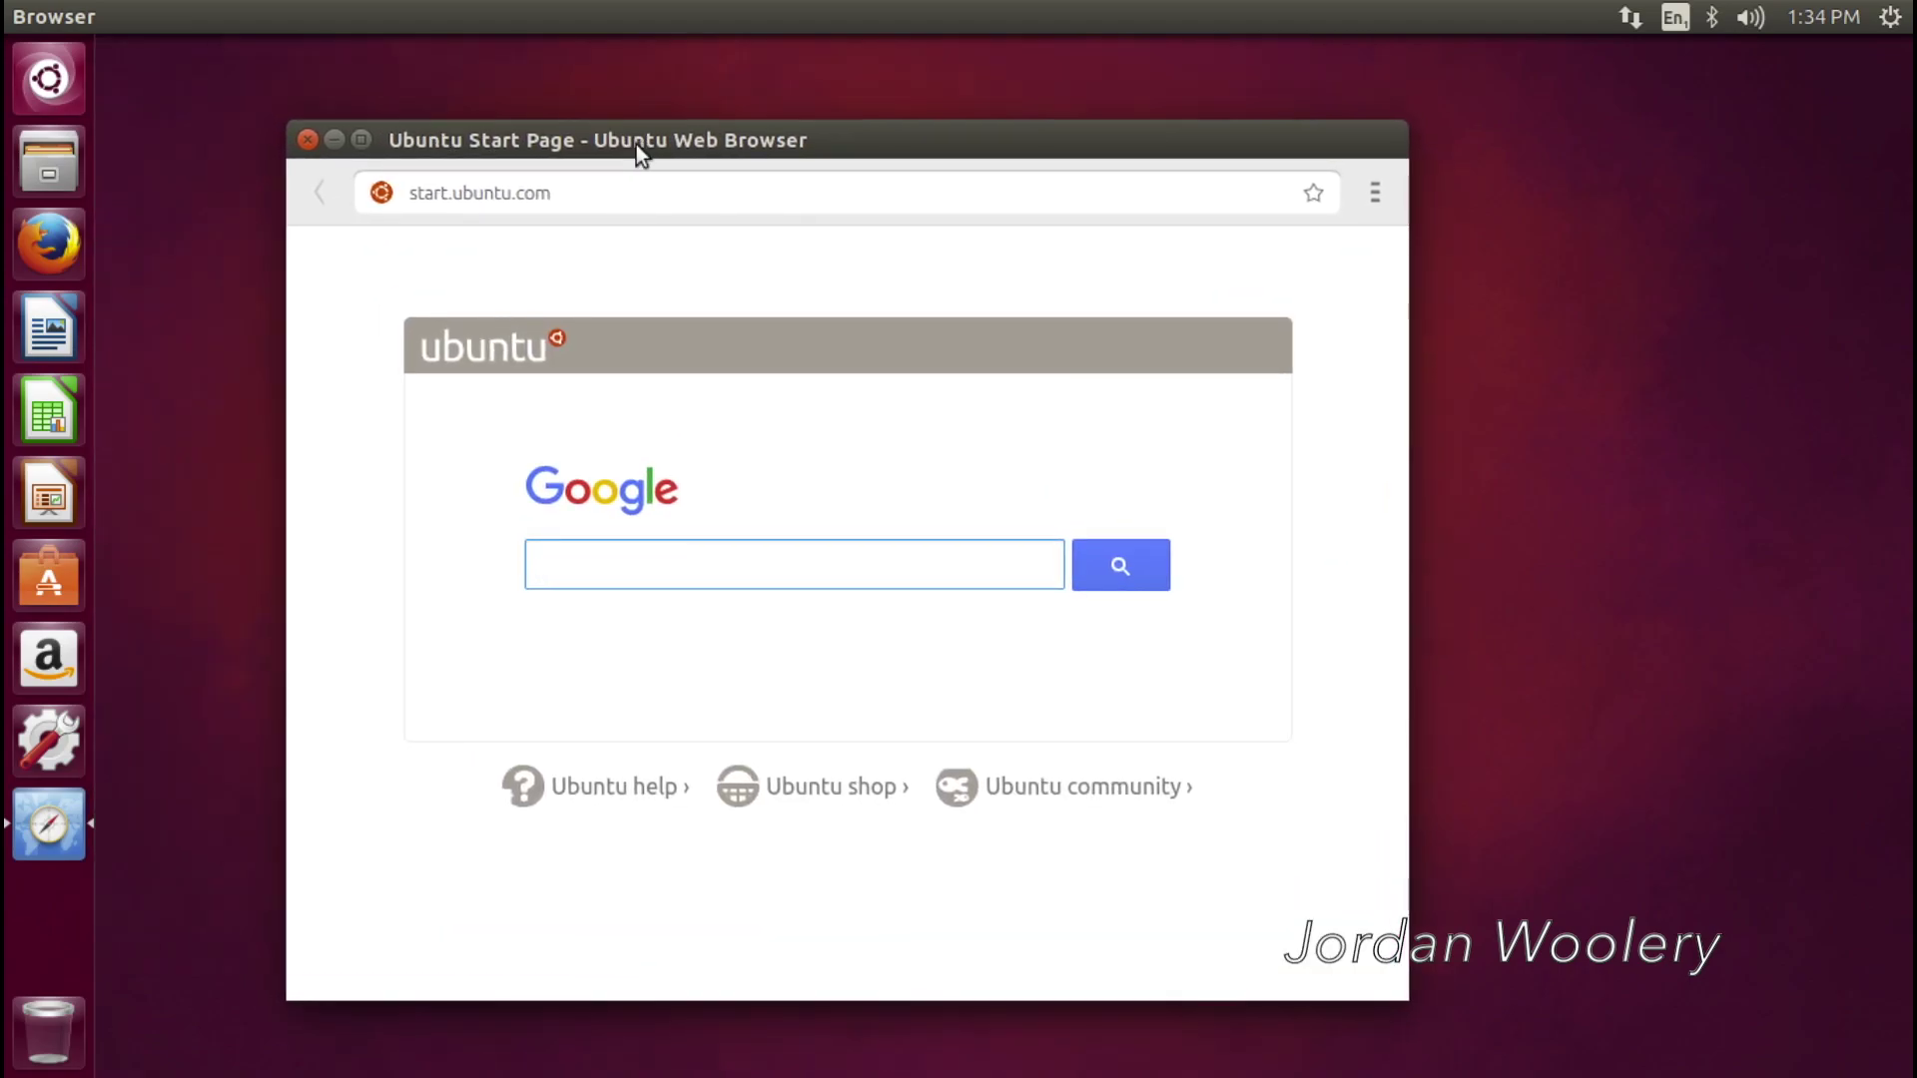
{"action": "left_click", "coordinate": [1377, 193]}
{"action": "left_click", "coordinate": [841, 285]}
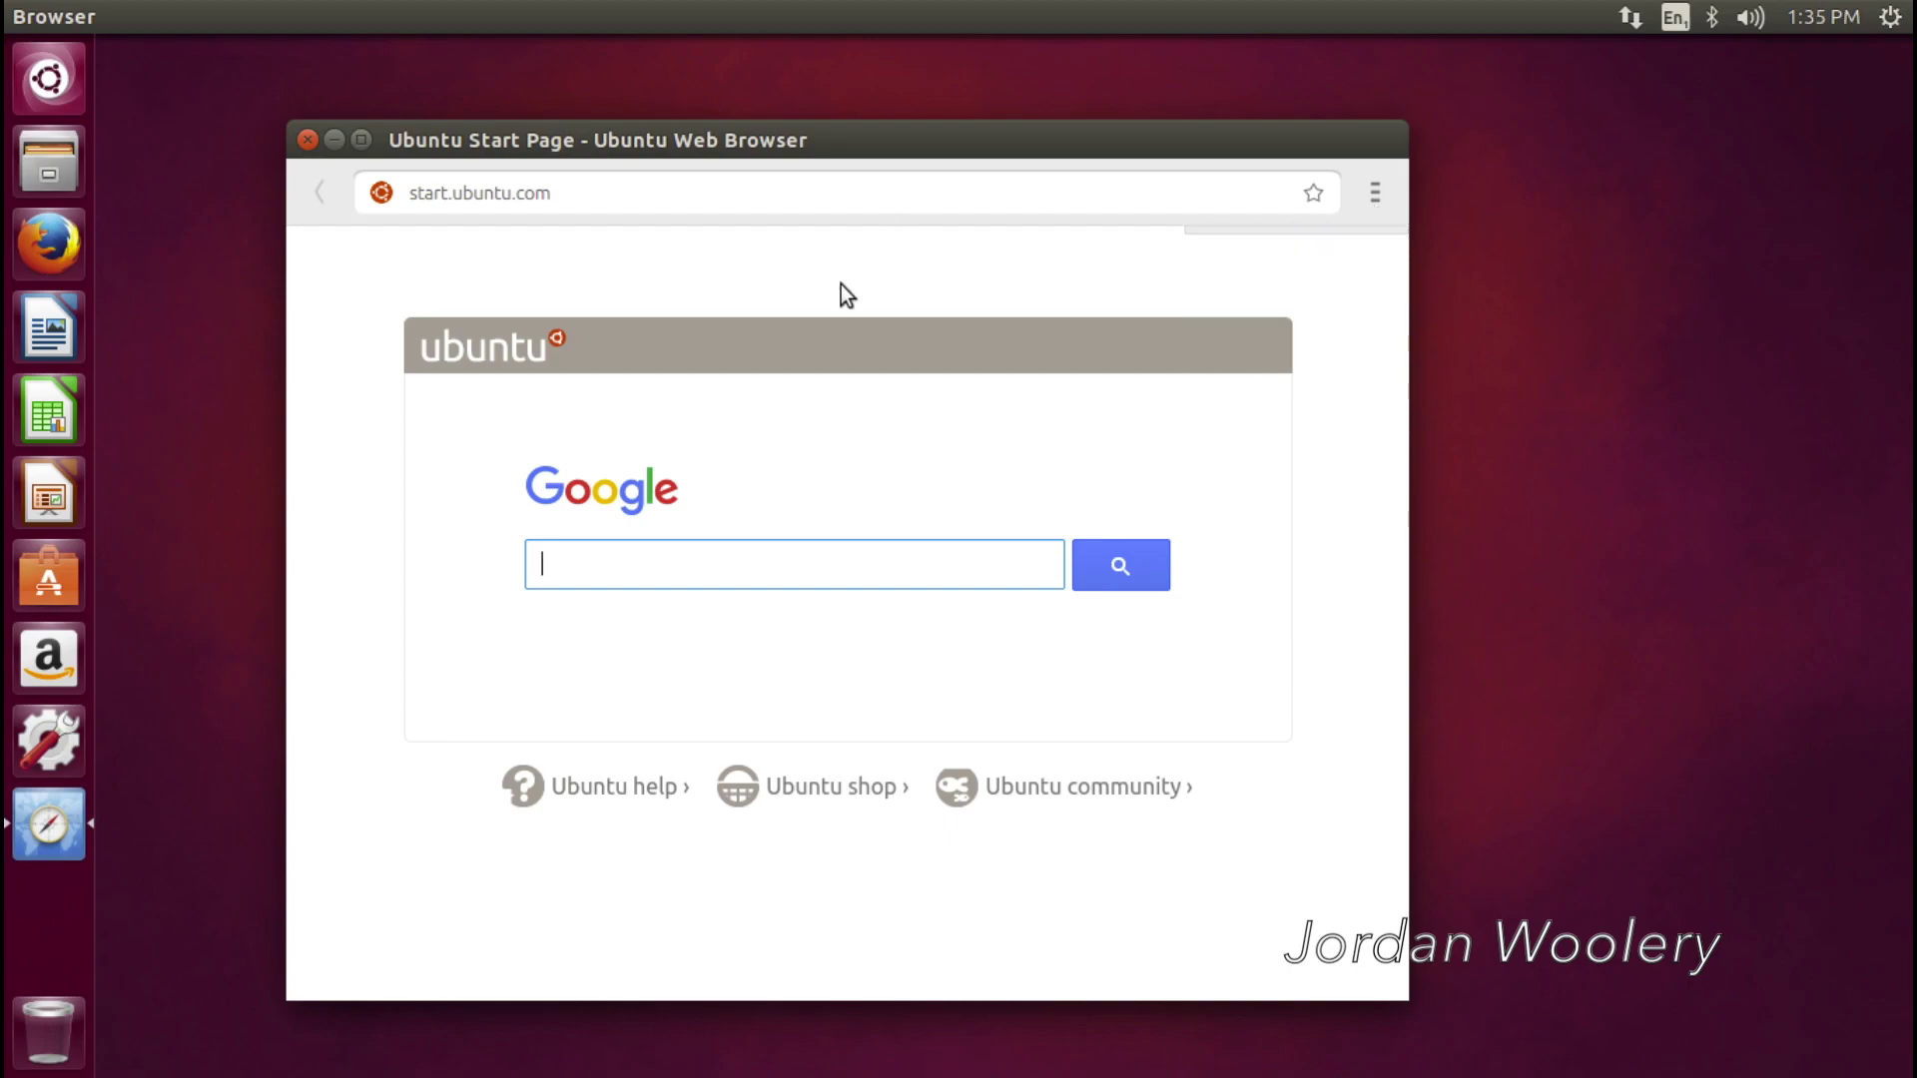
On google.com, search 'what is my browser', open WhatIsMyBrowser.com to see Chromium 35, then close
{"action": "left_click", "coordinate": [675, 198]}
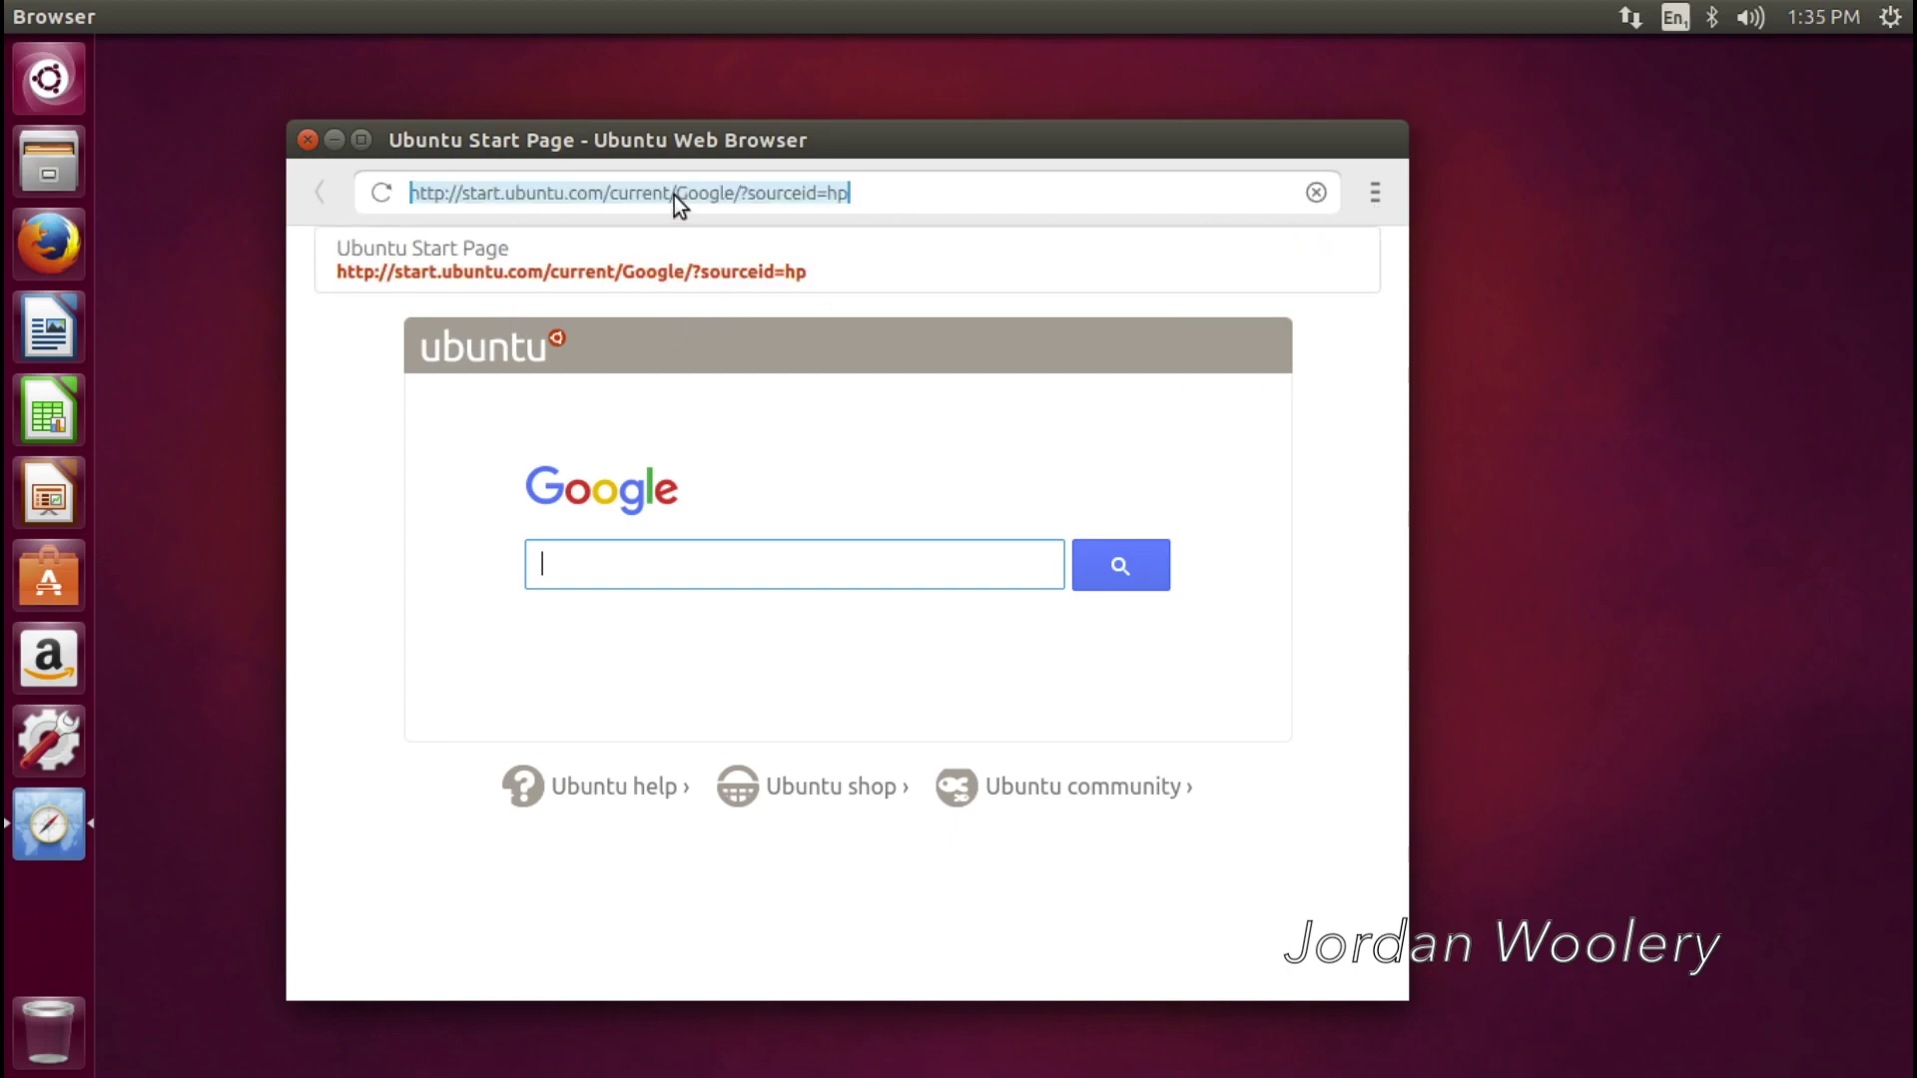
{"action": "type", "text": "google.com"}
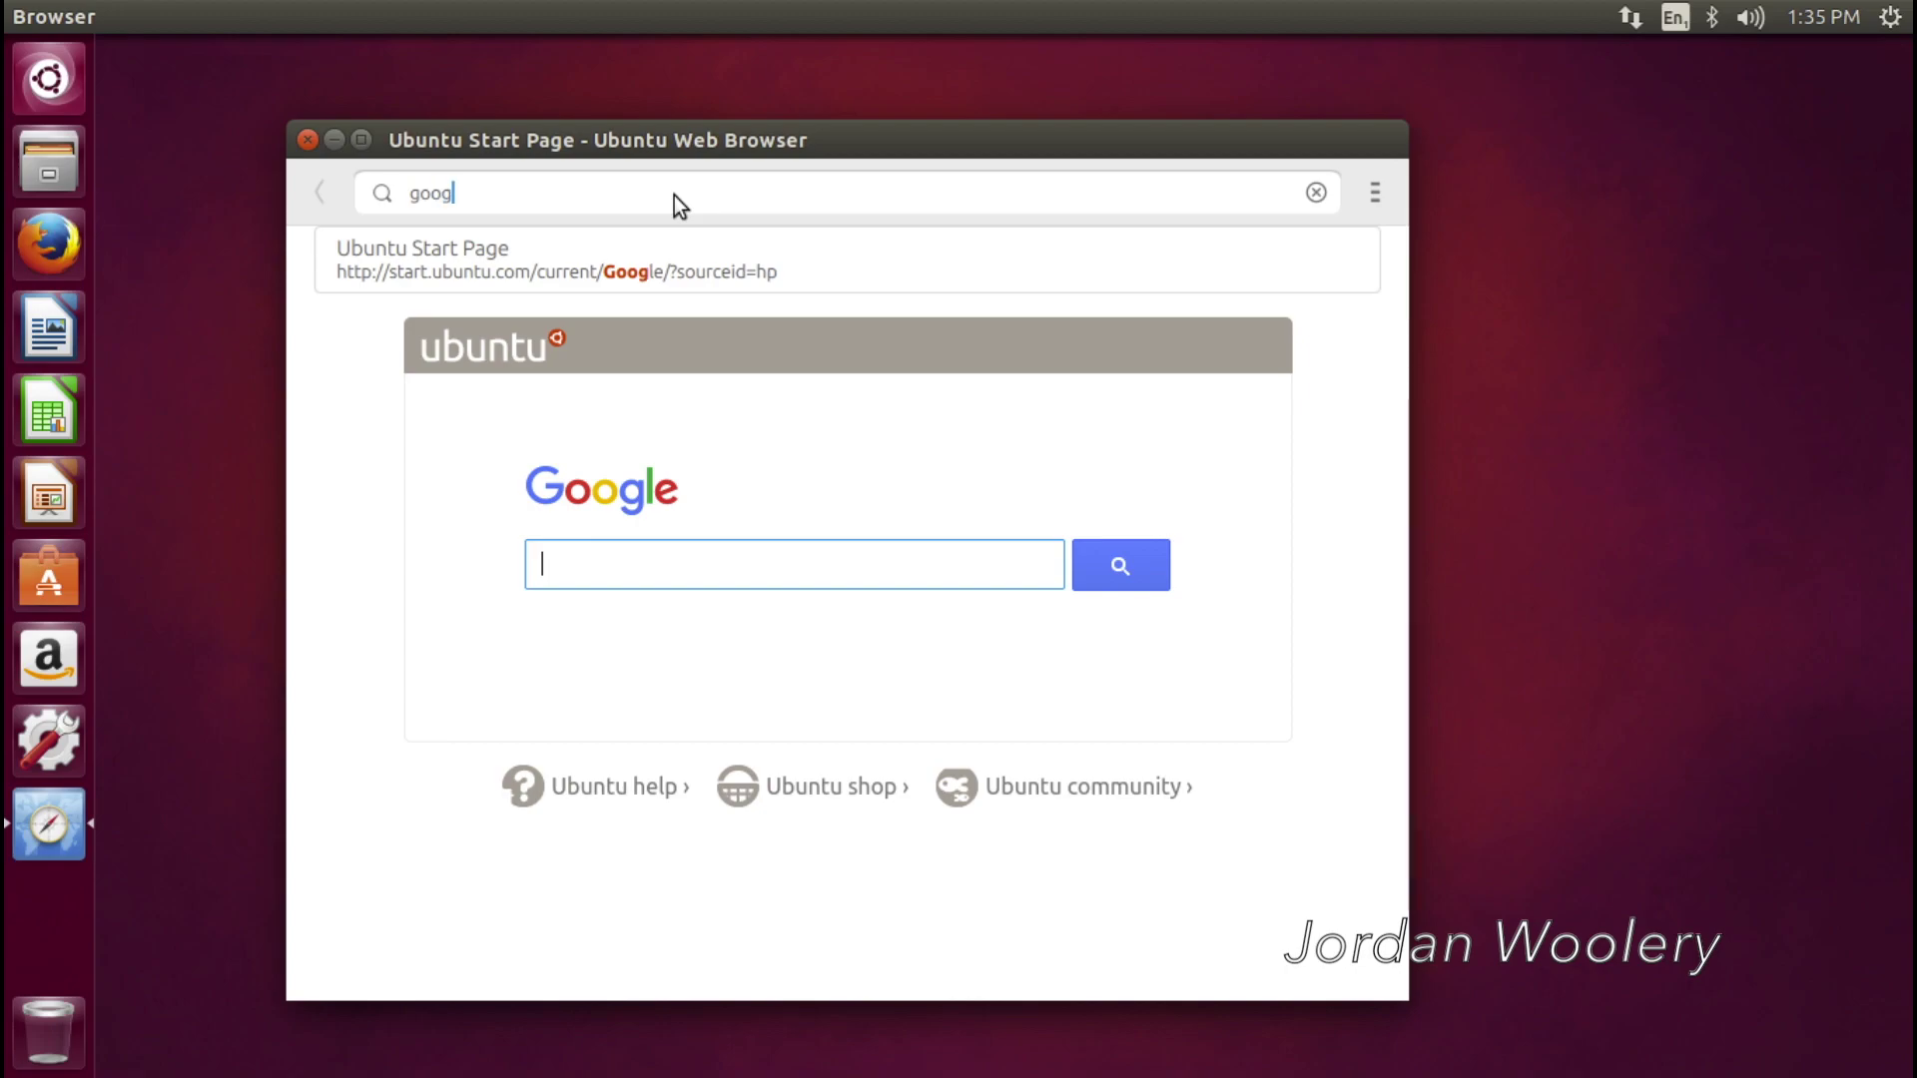
{"action": "key", "text": "Return"}
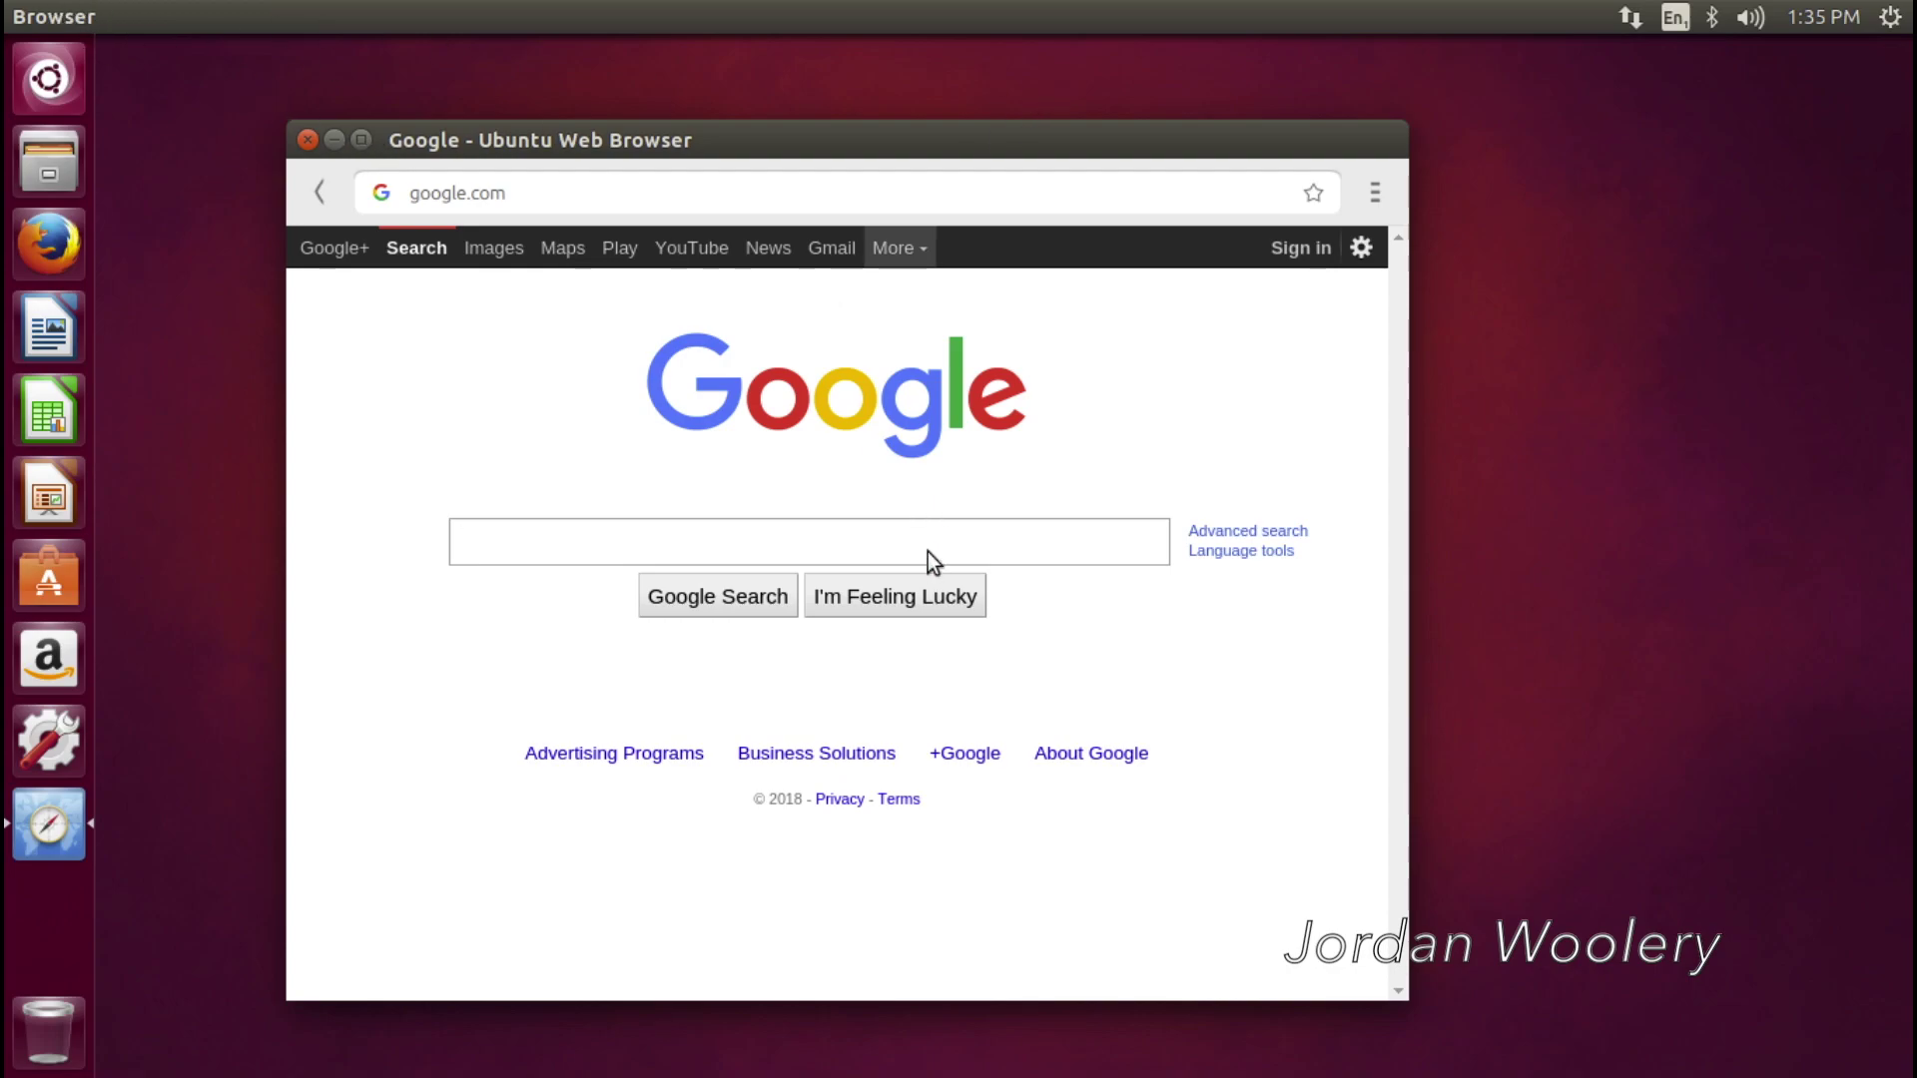
{"action": "type", "text": "what is "}
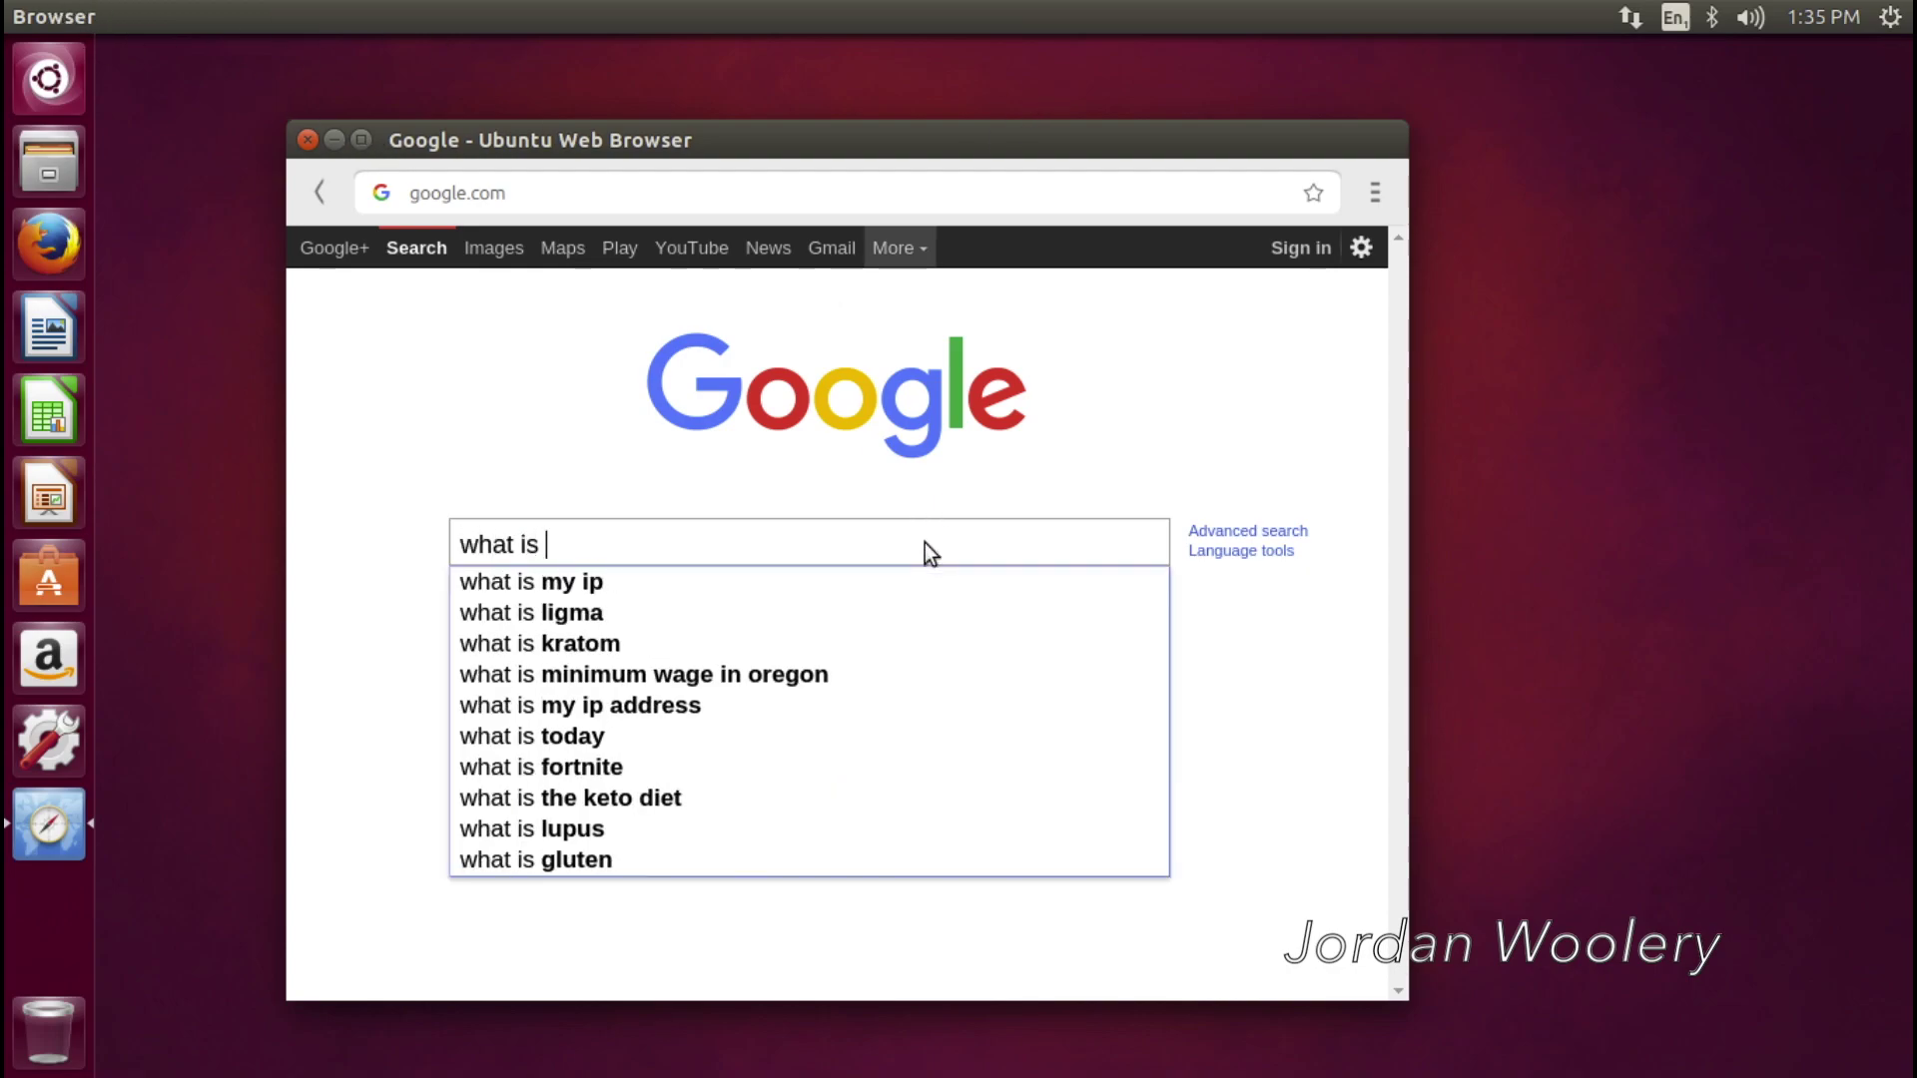
{"action": "type", "text": "my browser"}
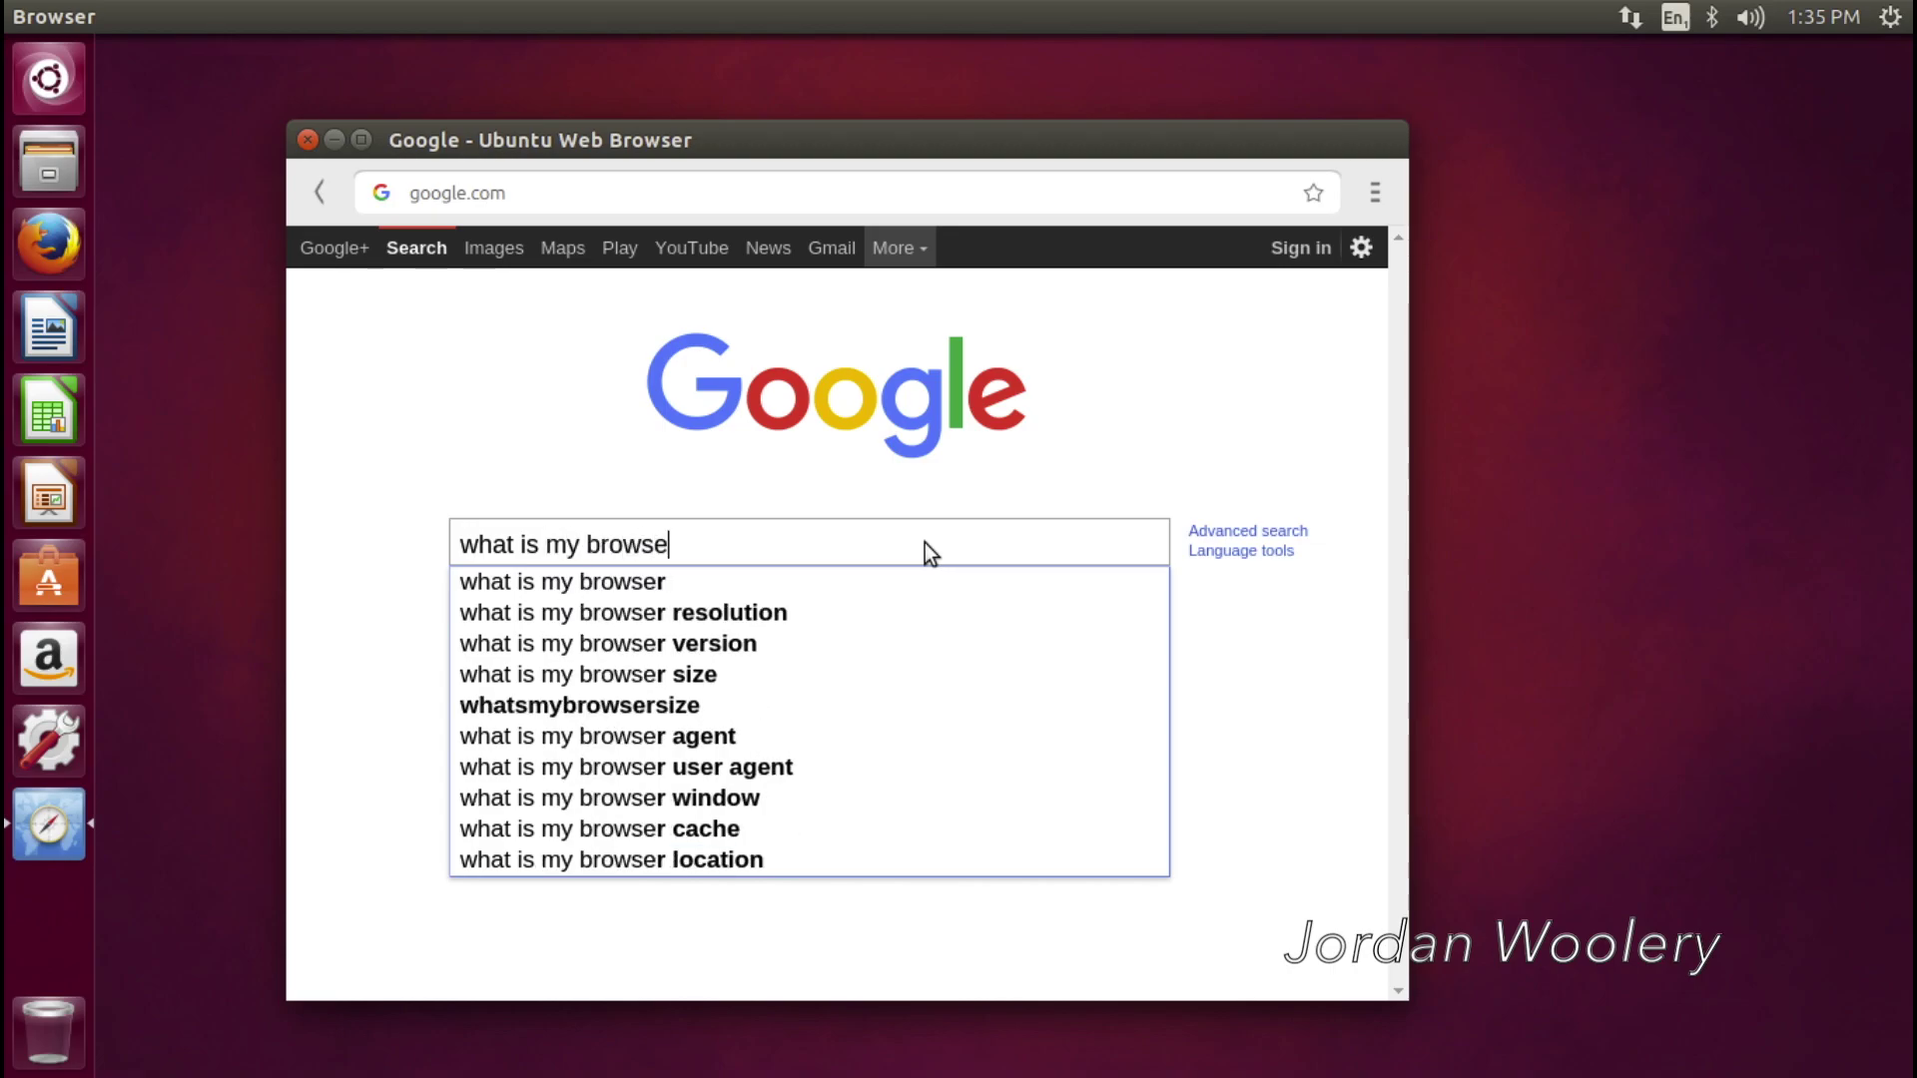
{"action": "key", "text": "Return"}
{"action": "left_click", "coordinate": [927, 530]}
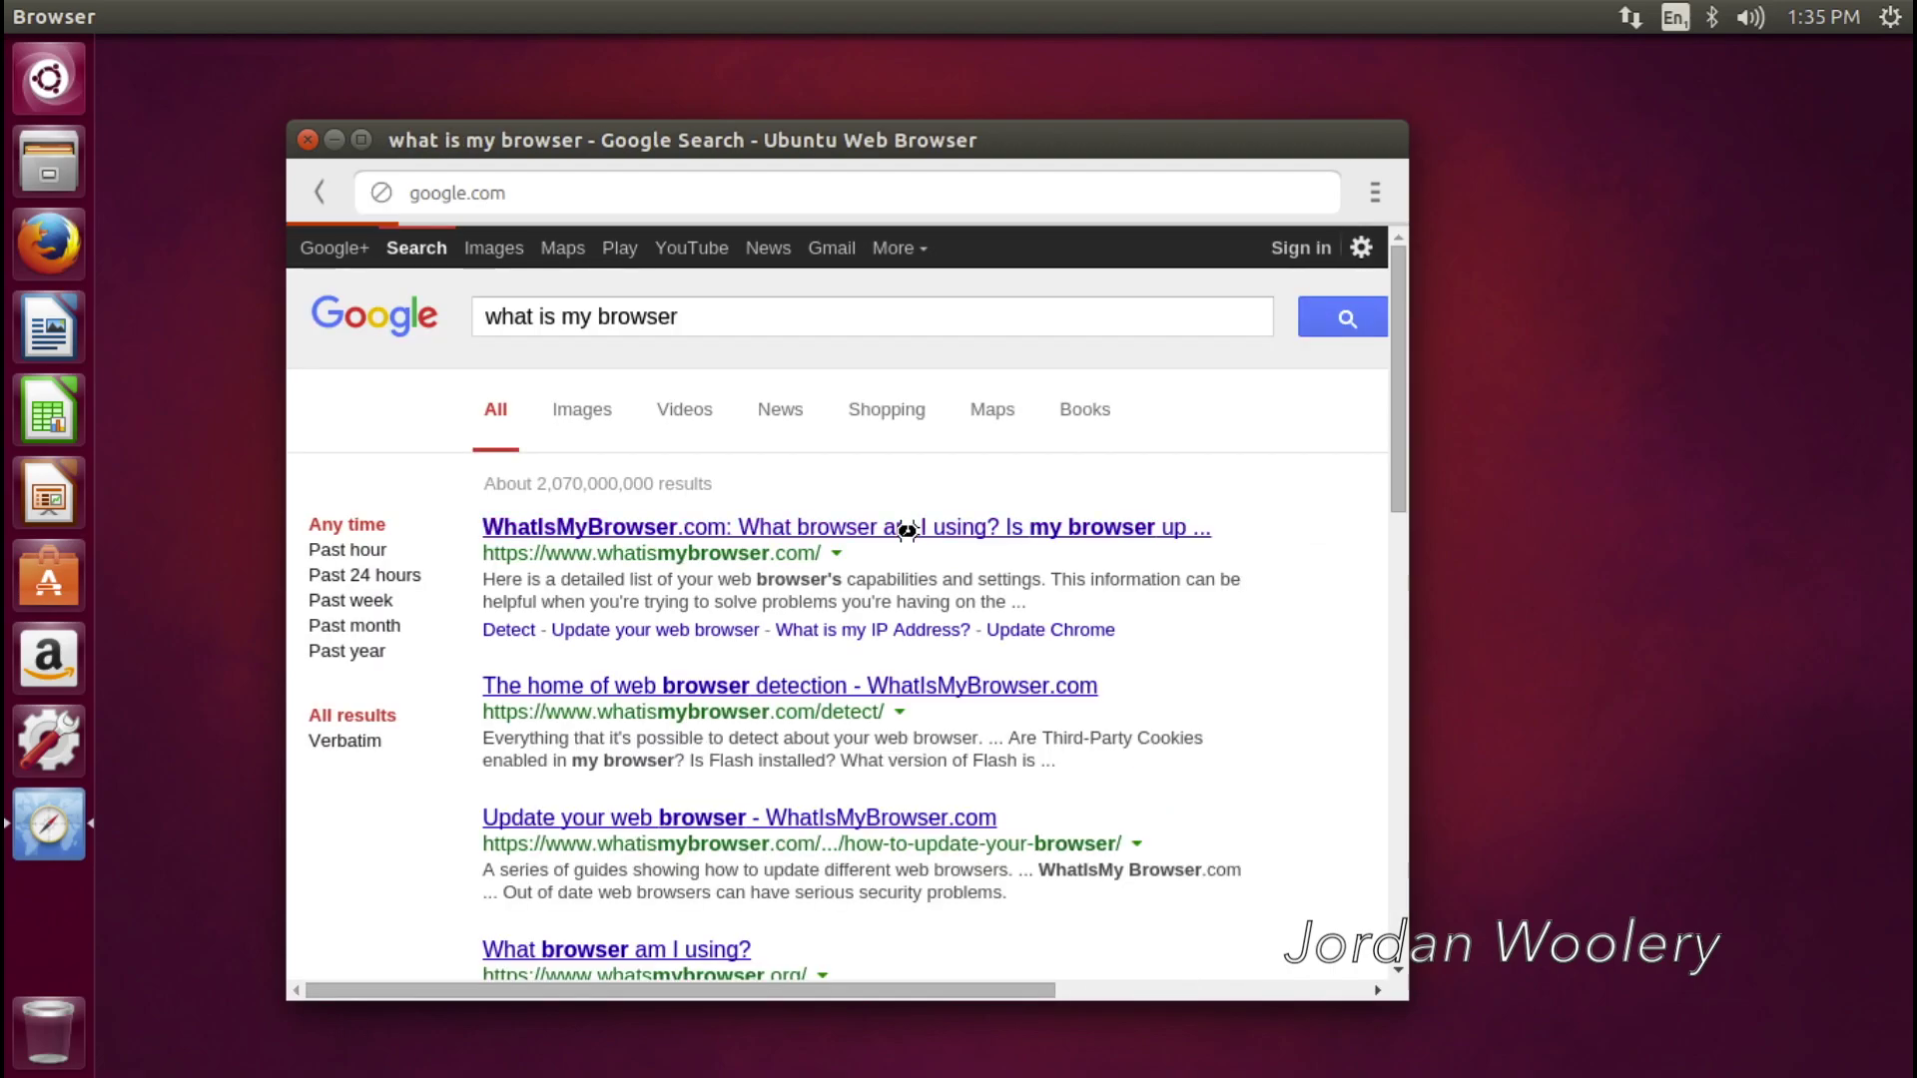
{"action": "left_click", "coordinate": [361, 139]}
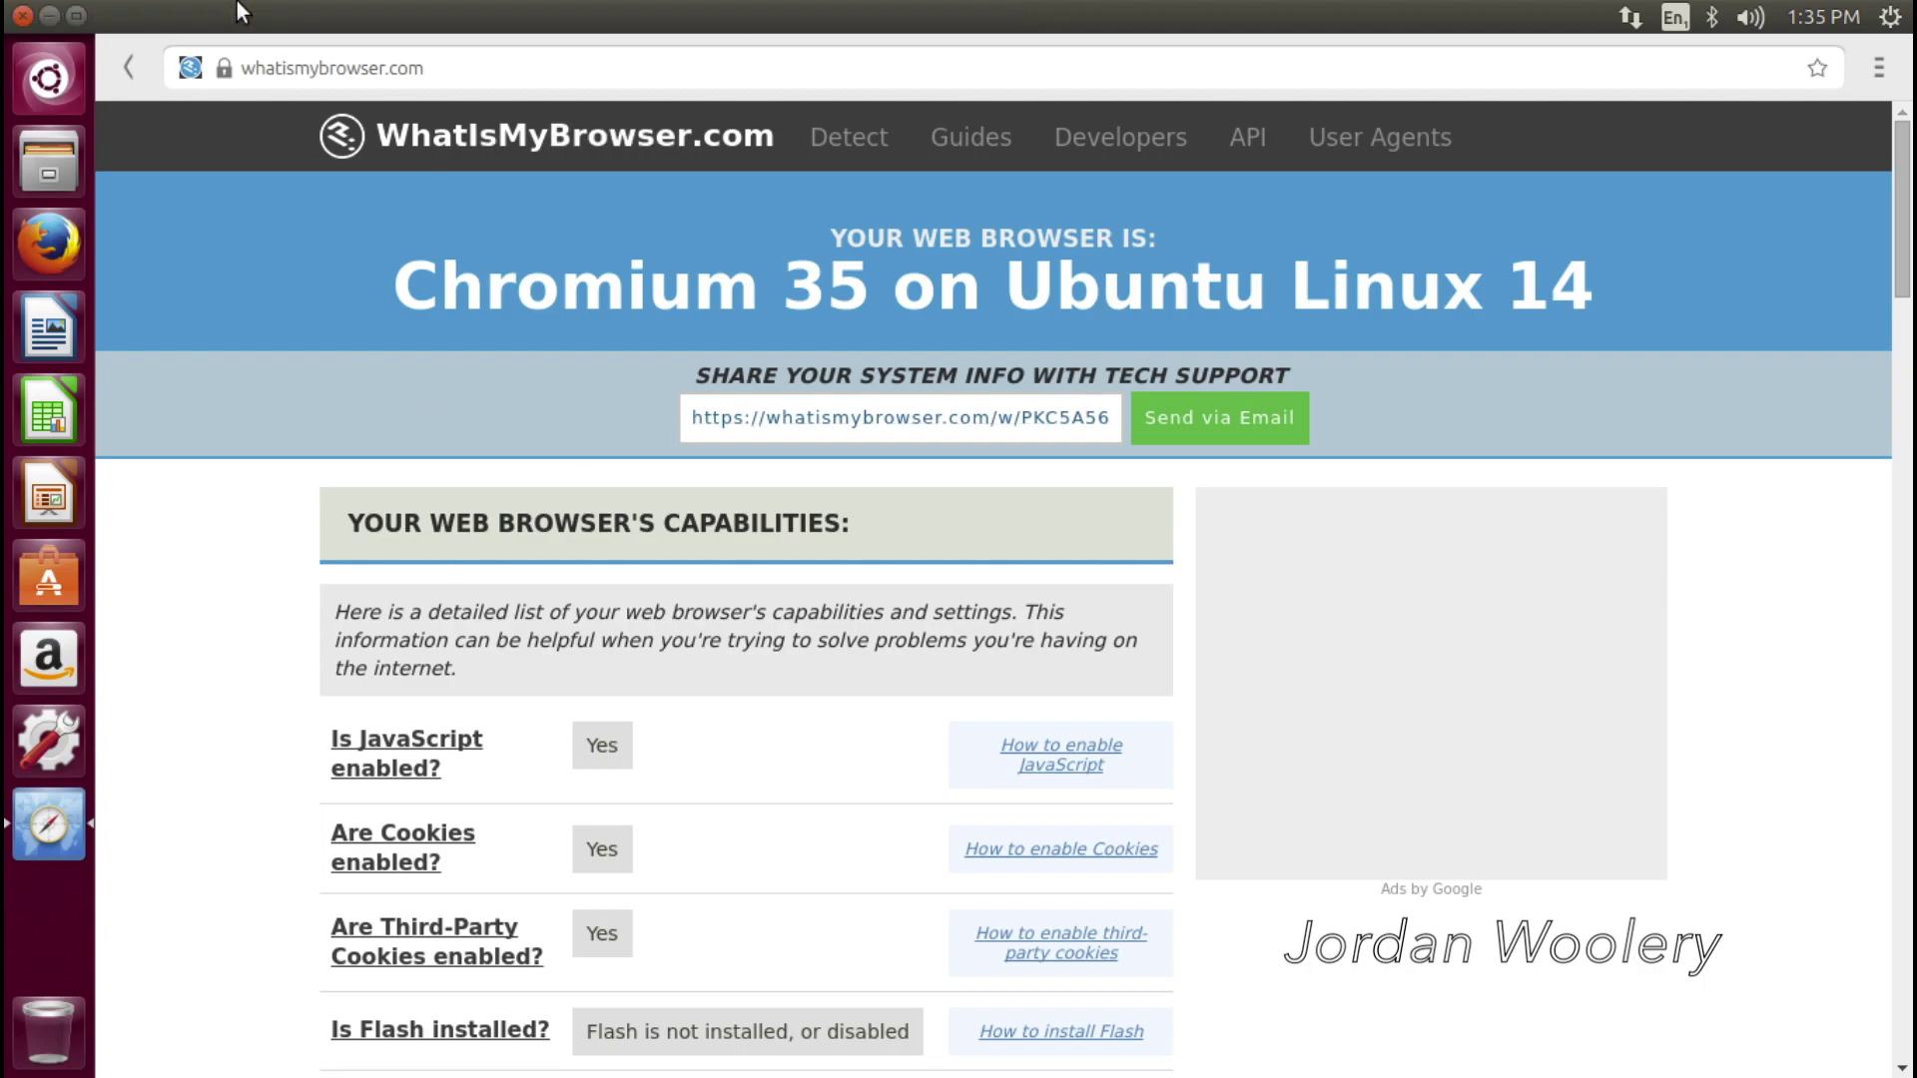
{"action": "left_click", "coordinate": [17, 15]}
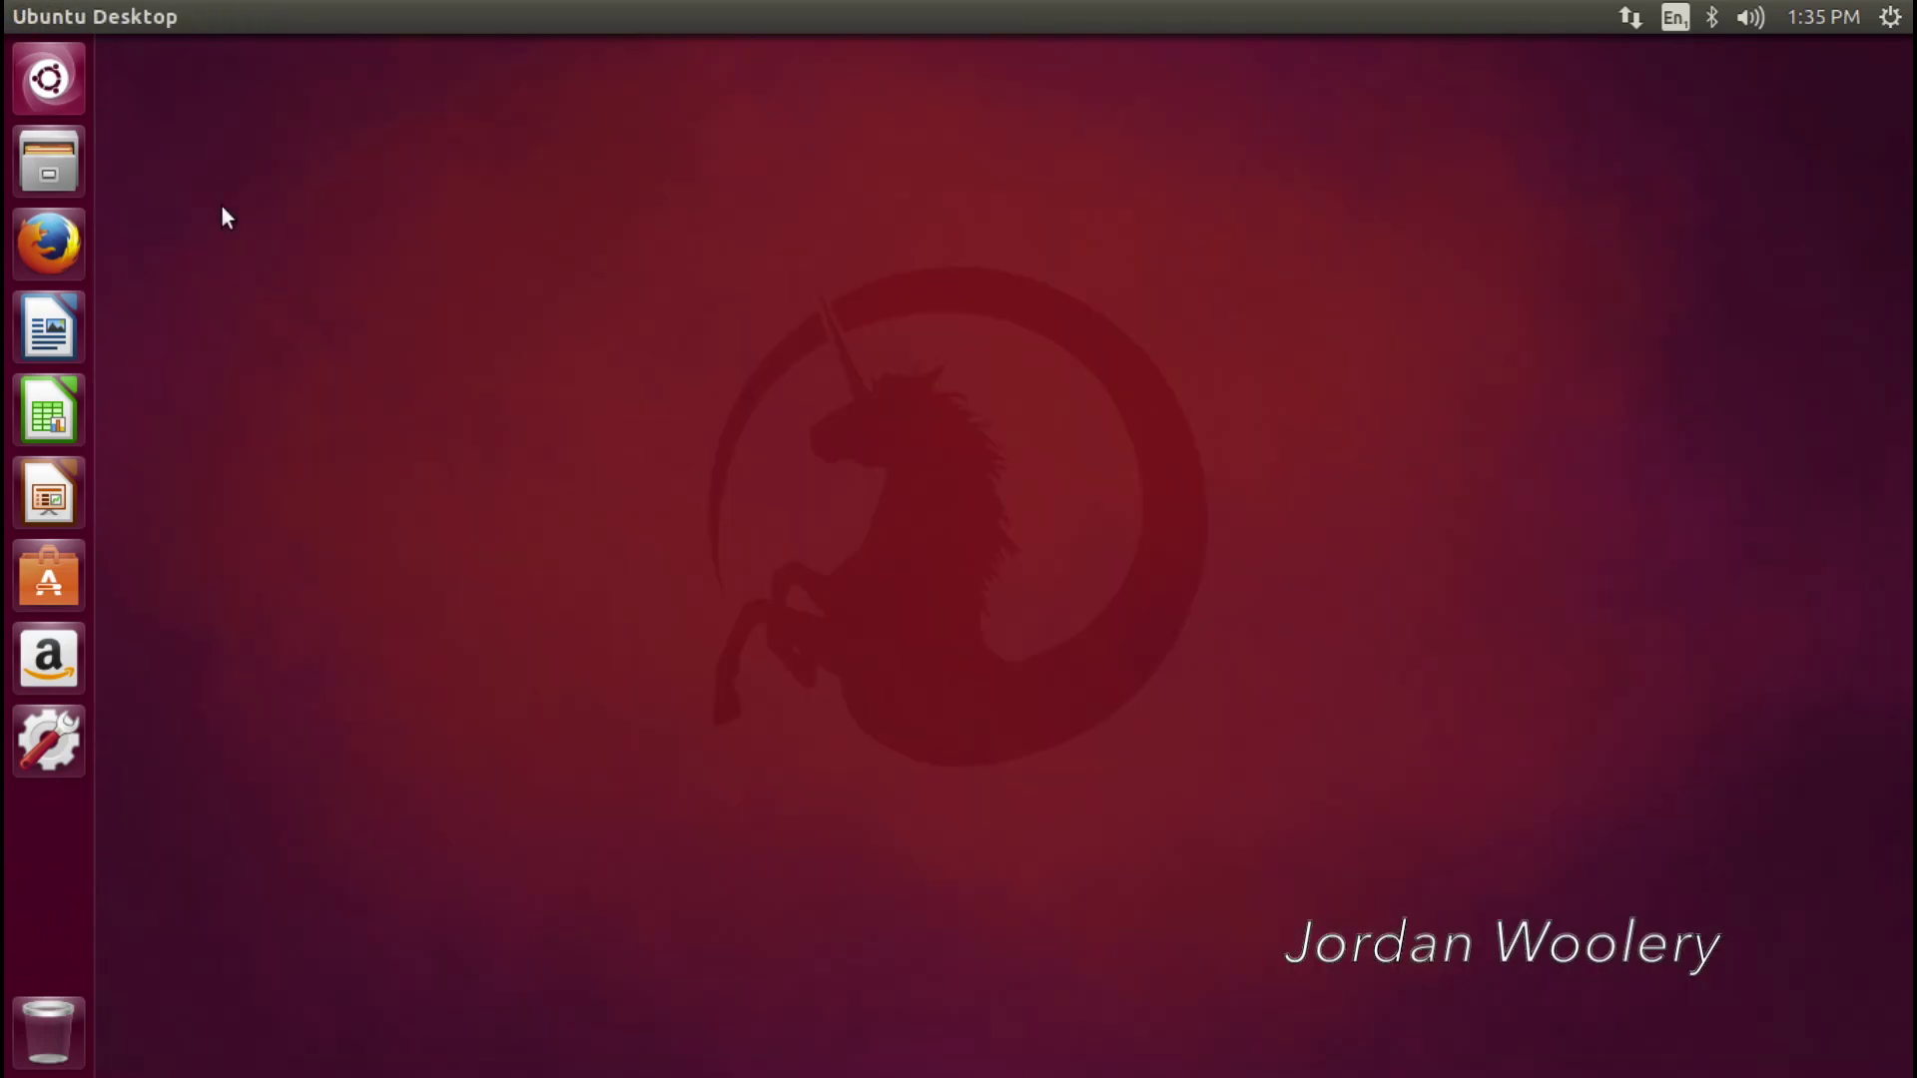
Launch the Amazon web app maximized and scroll its home page down and back up
{"action": "left_click", "coordinate": [49, 639]}
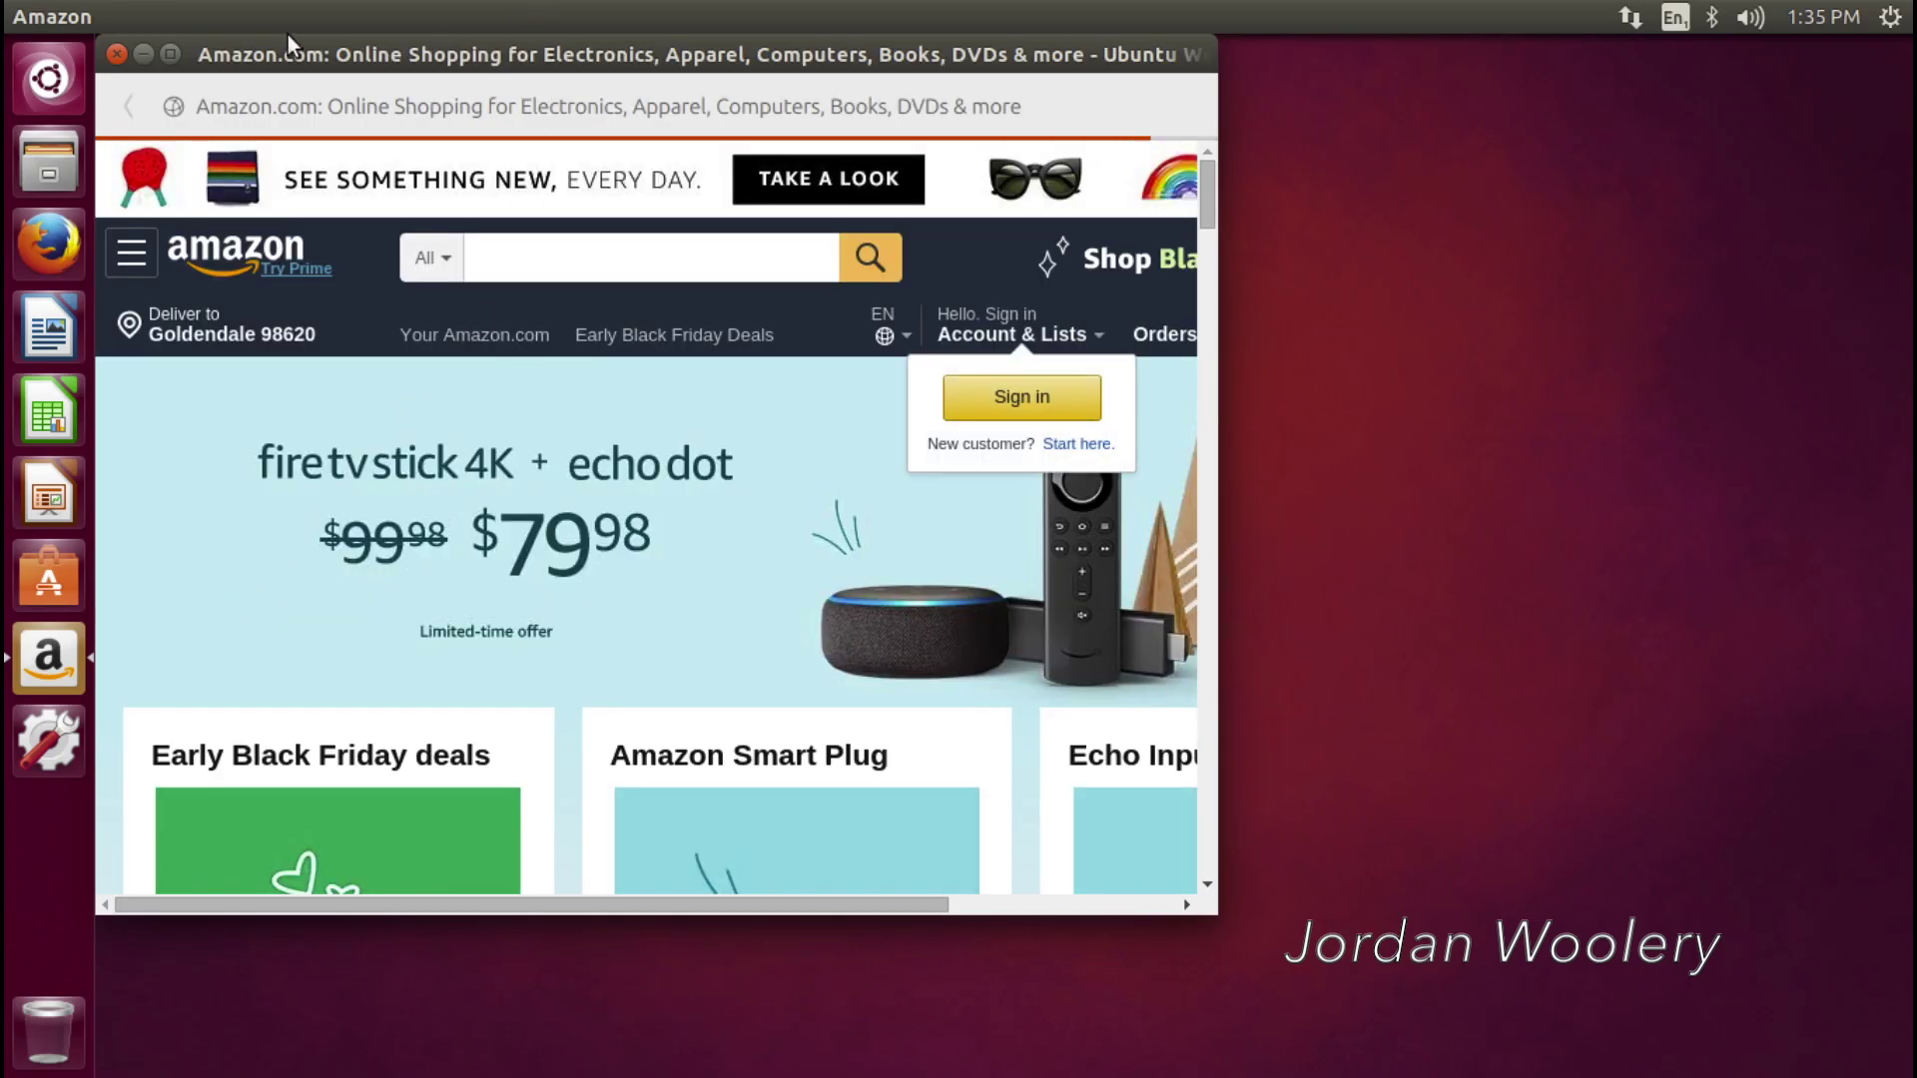
{"action": "left_click", "coordinate": [170, 53]}
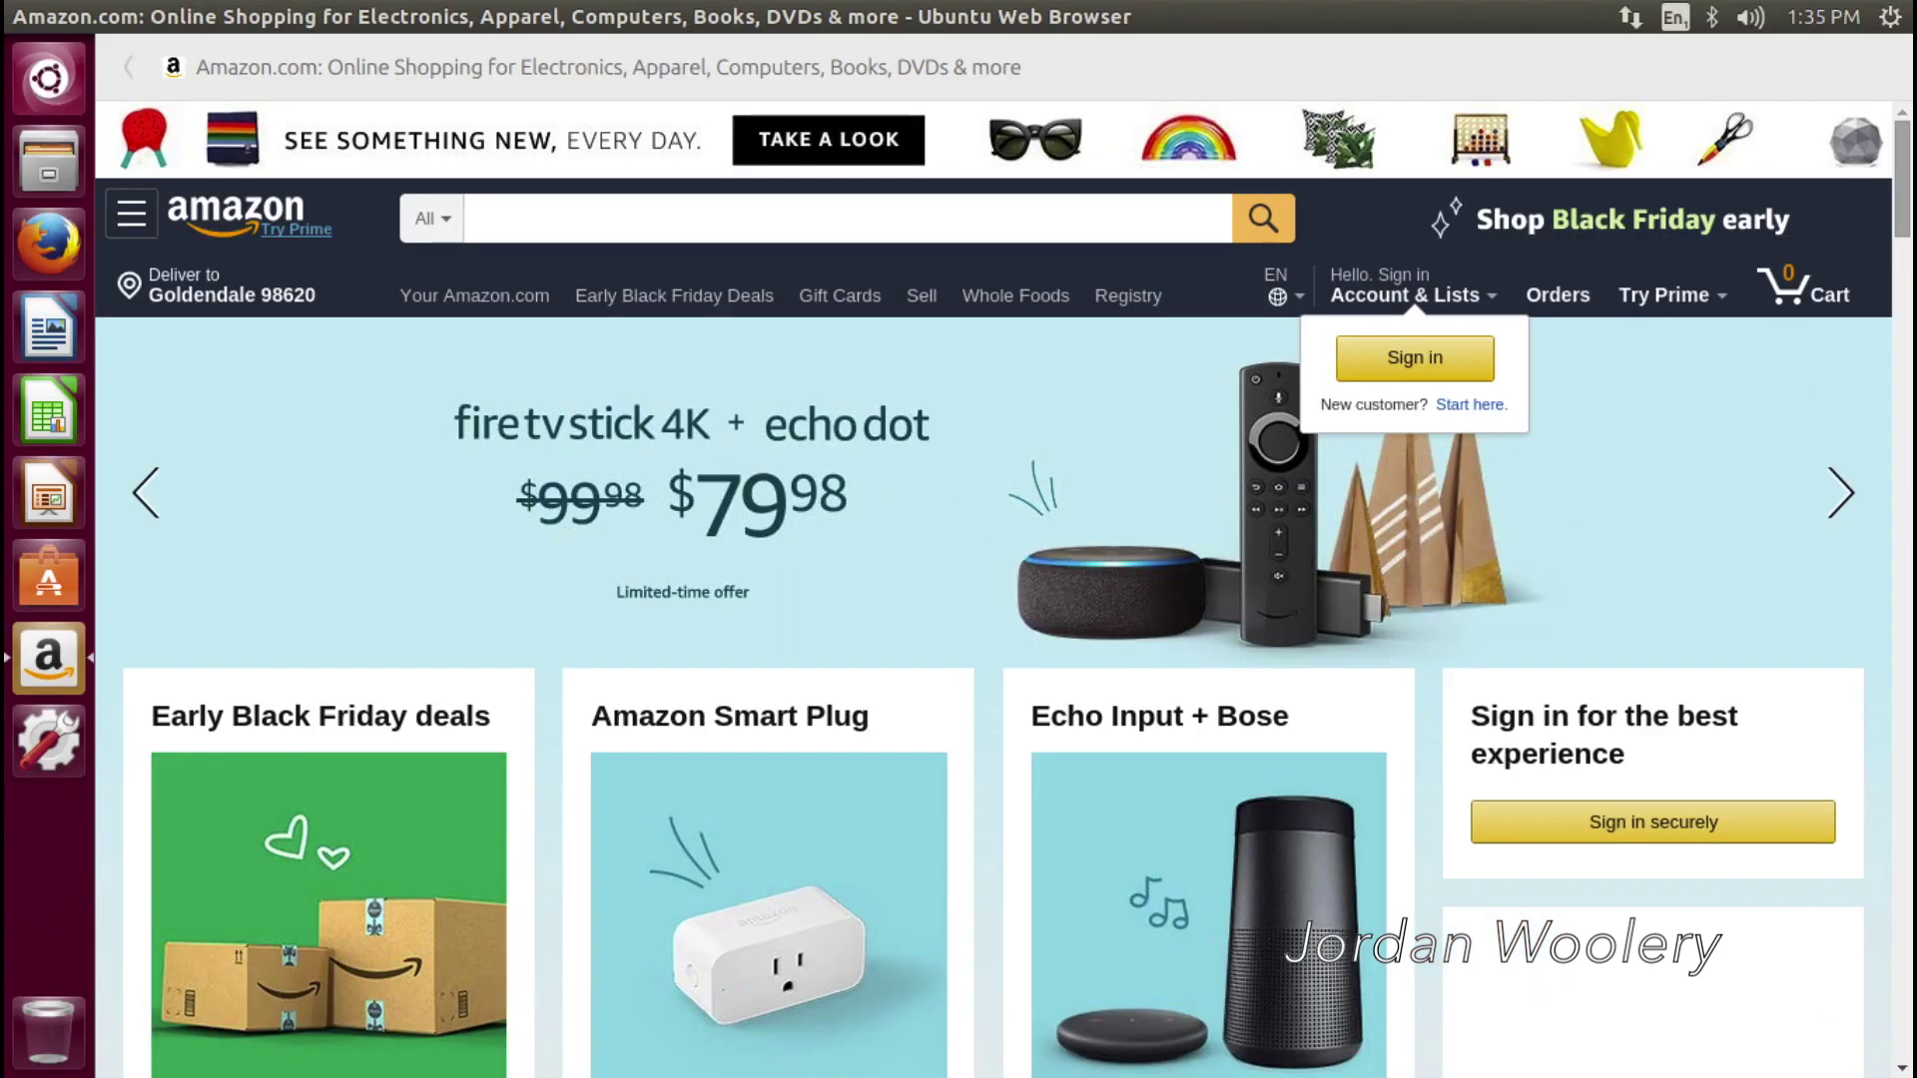
{"action": "scroll", "coordinate": [1883, 346], "scroll_direction": "down", "scroll_amount": 12}
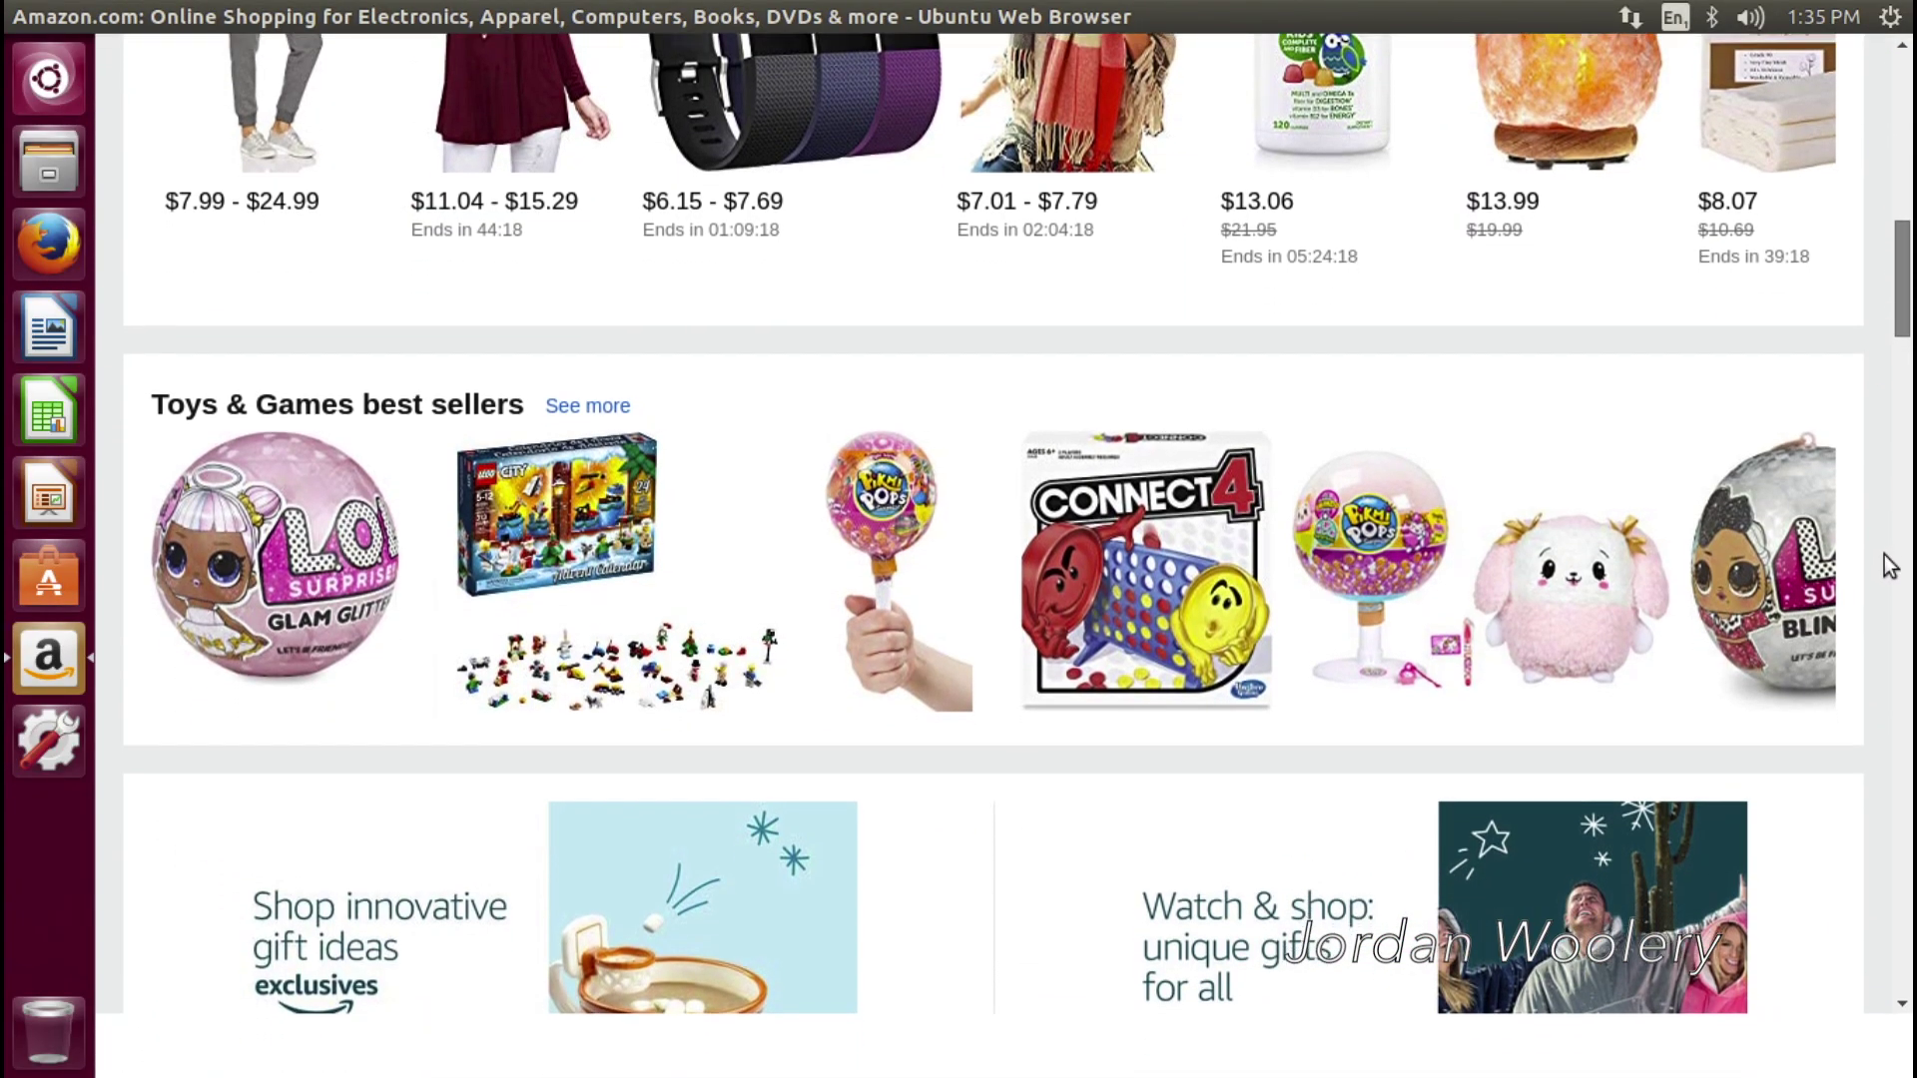
{"action": "scroll", "coordinate": [1890, 566], "scroll_direction": "up", "scroll_amount": 12}
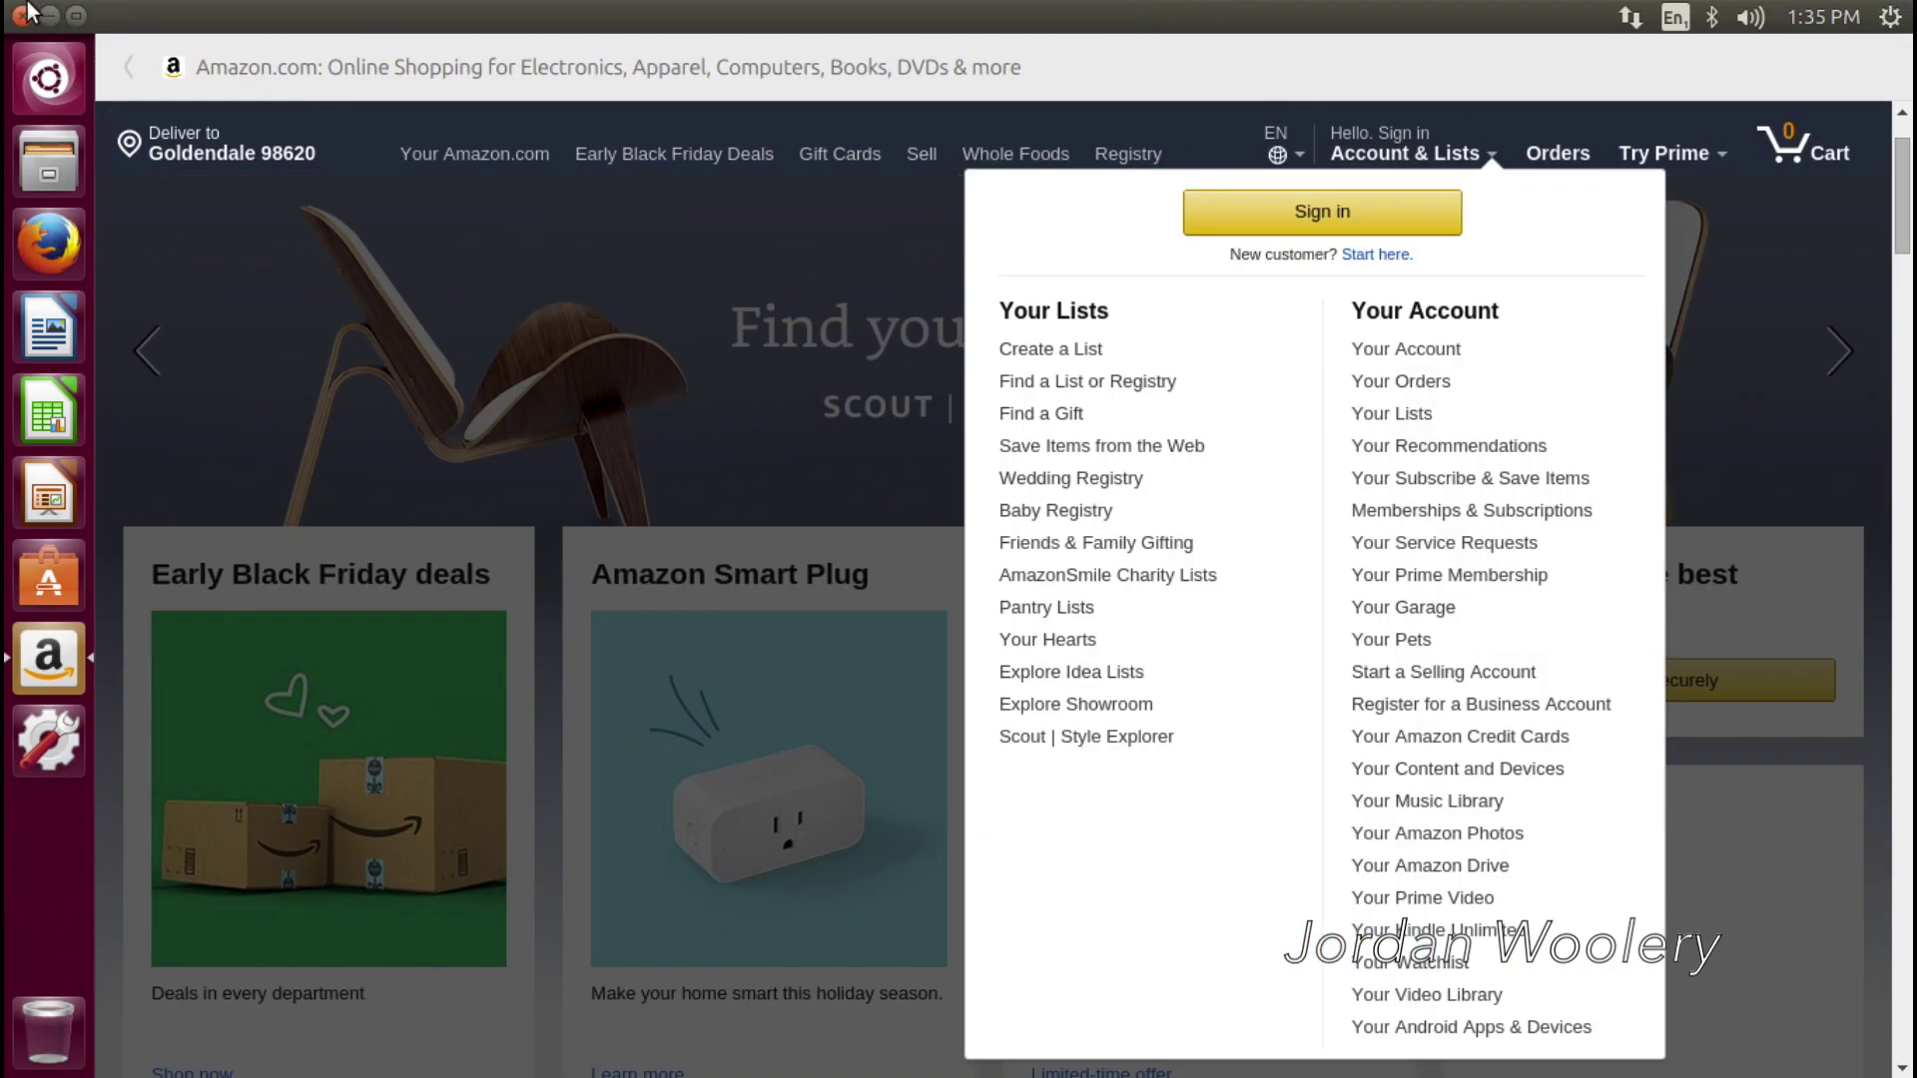
Close the Amazon app and launch Ubuntu Software Center, browsing its home page
{"action": "left_click", "coordinate": [28, 12]}
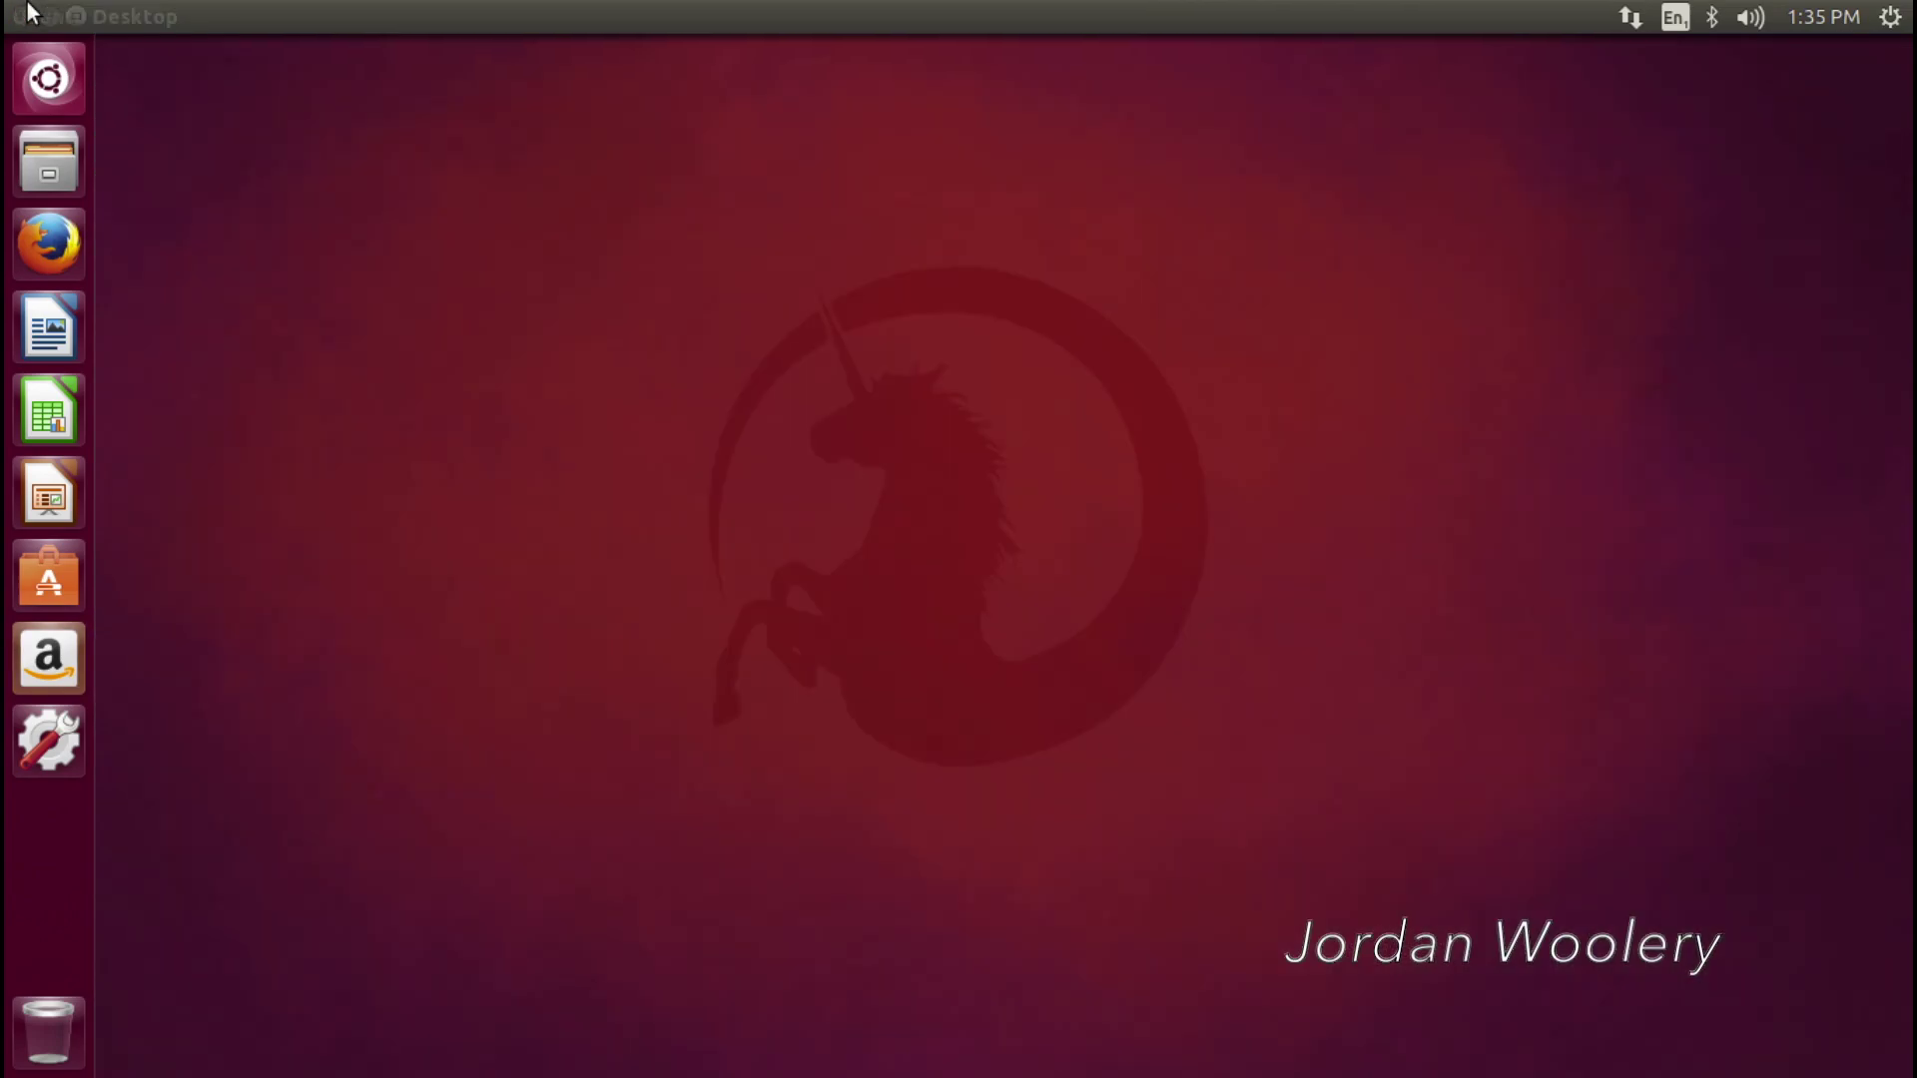
{"action": "left_click", "coordinate": [40, 583]}
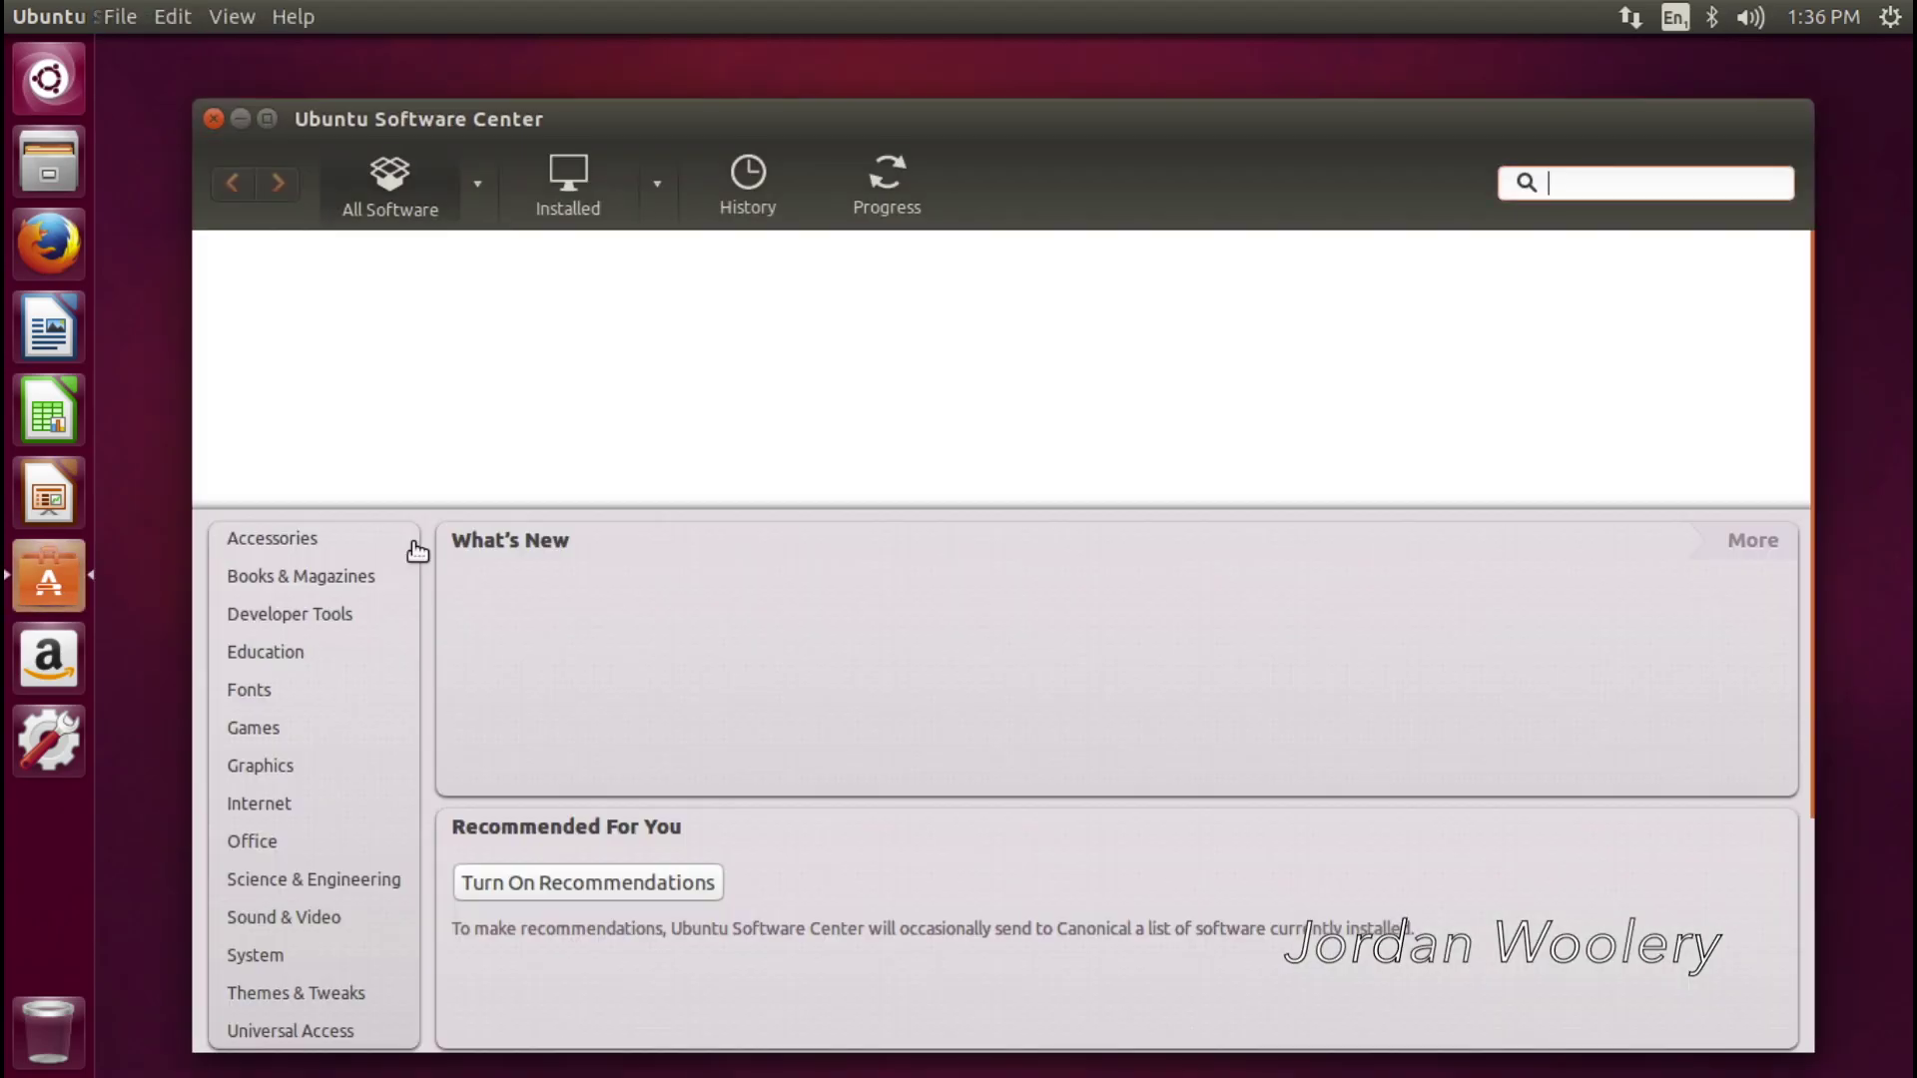
{"action": "scroll", "coordinate": [643, 567], "scroll_direction": "down", "scroll_amount": 2}
{"action": "scroll", "coordinate": [643, 567], "scroll_direction": "down", "scroll_amount": 2}
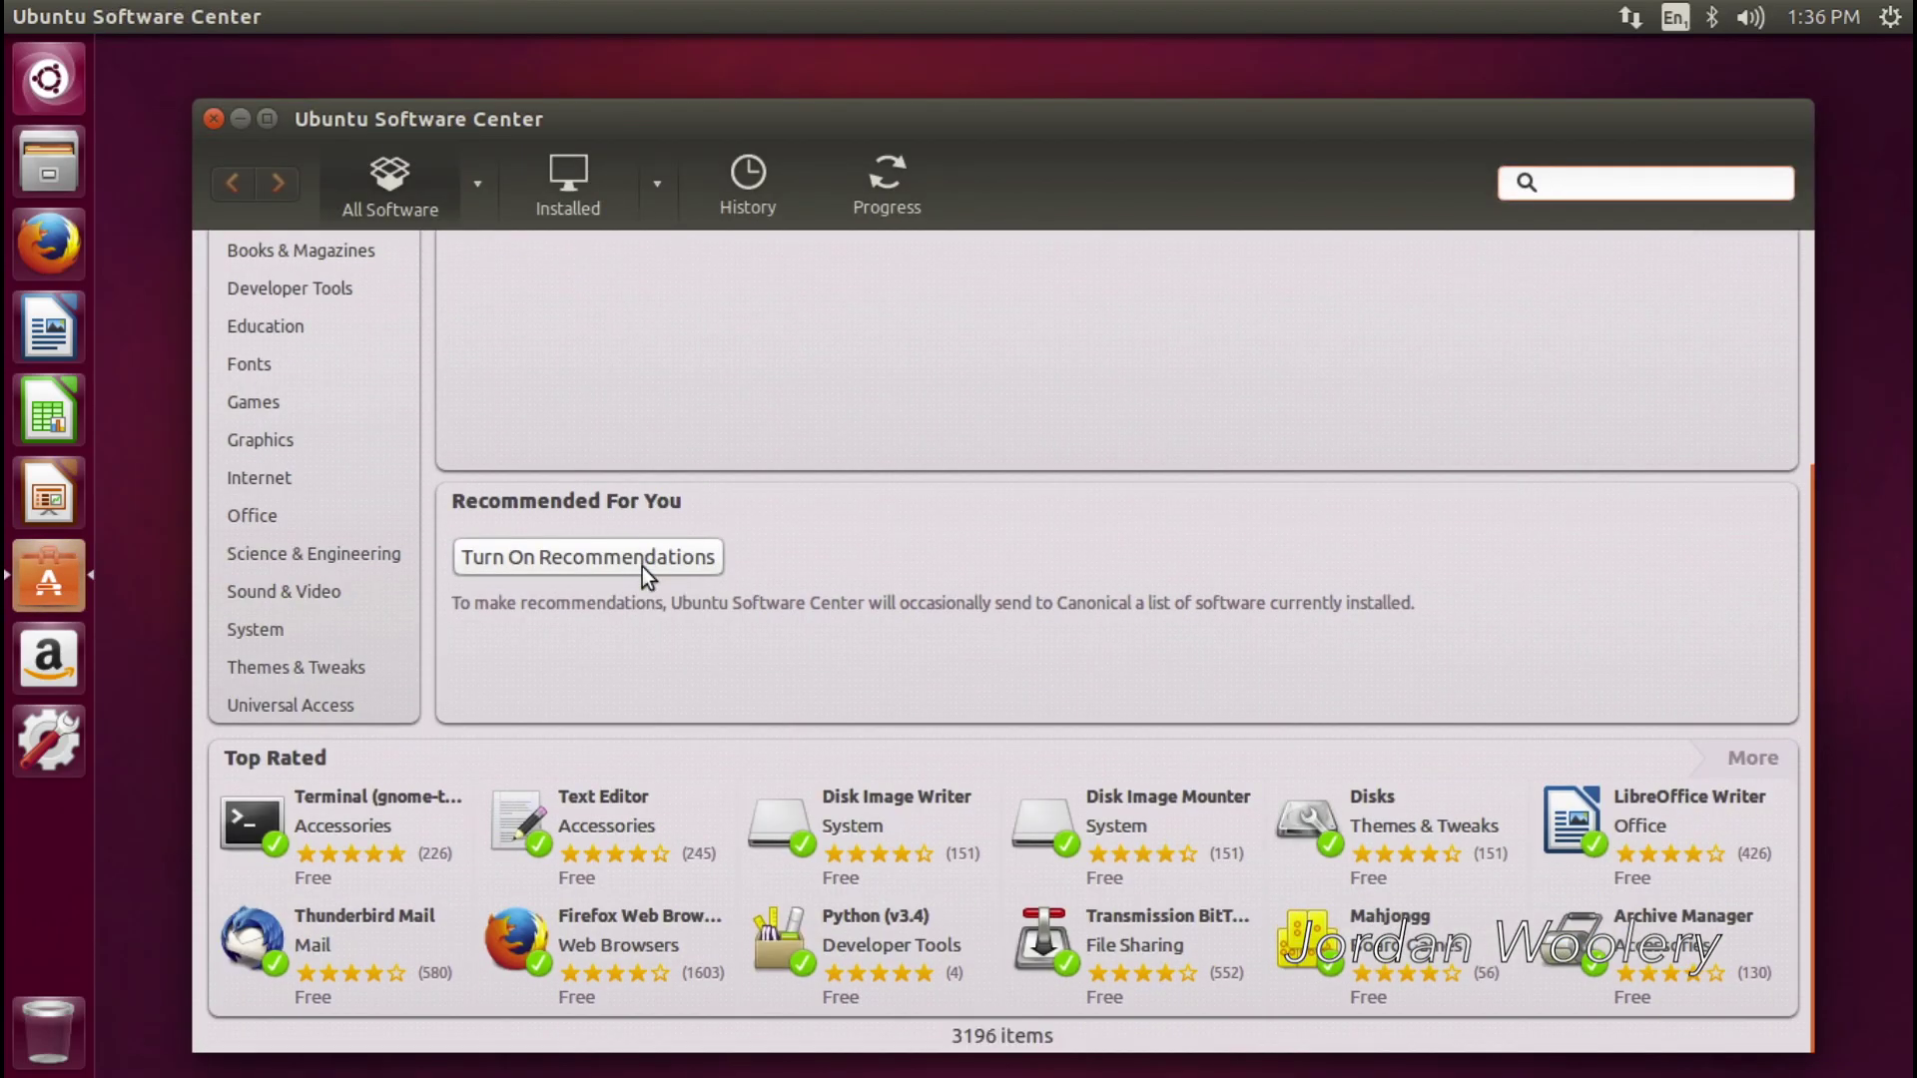
{"action": "scroll", "coordinate": [831, 709], "scroll_direction": "up", "scroll_amount": 4}
{"action": "scroll", "coordinate": [831, 709], "scroll_direction": "down", "scroll_amount": 2}
{"action": "scroll", "coordinate": [831, 709], "scroll_direction": "up", "scroll_amount": 2}
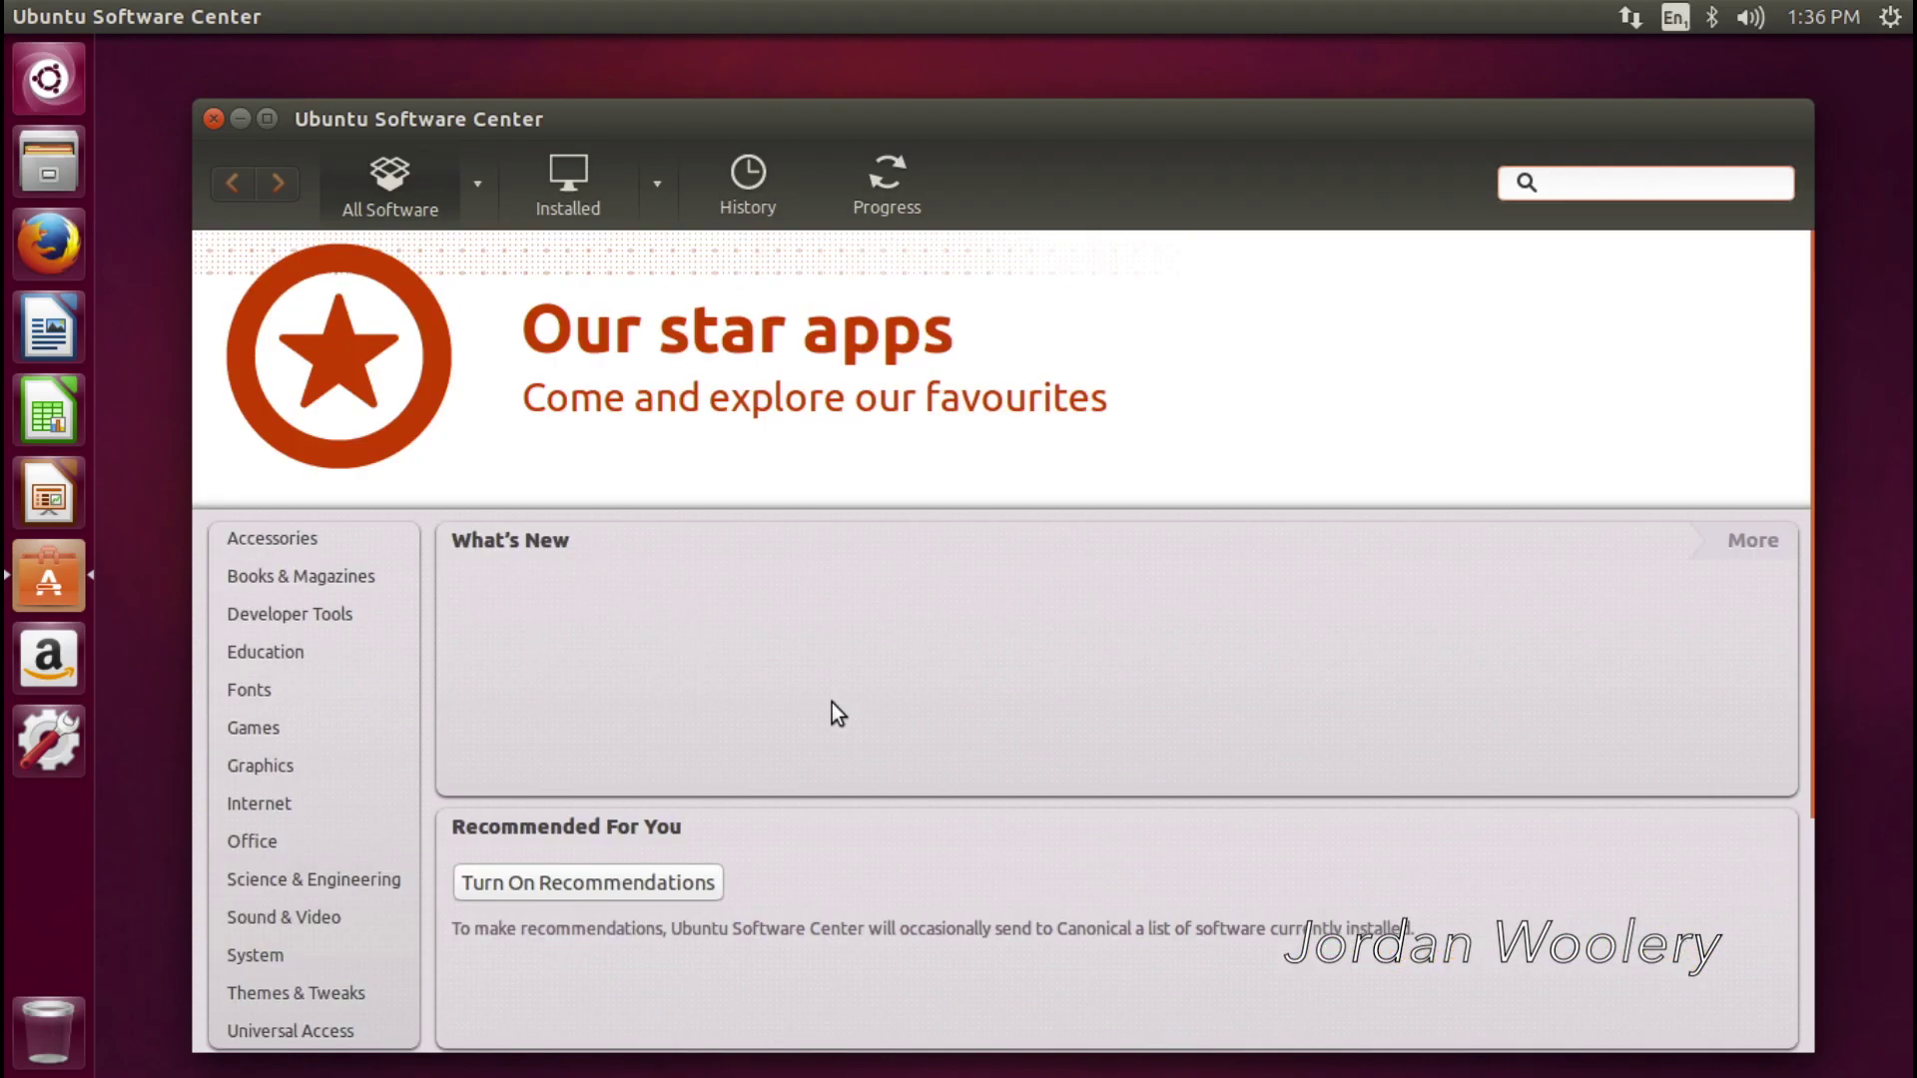
{"action": "scroll", "coordinate": [832, 703], "scroll_direction": "down", "scroll_amount": 3}
{"action": "scroll", "coordinate": [837, 707], "scroll_direction": "up", "scroll_amount": 4}
Show the full What's New list of recently added apps and scroll through it
{"action": "left_click", "coordinate": [1743, 544]}
{"action": "scroll", "coordinate": [513, 646], "scroll_direction": "down", "scroll_amount": 6}
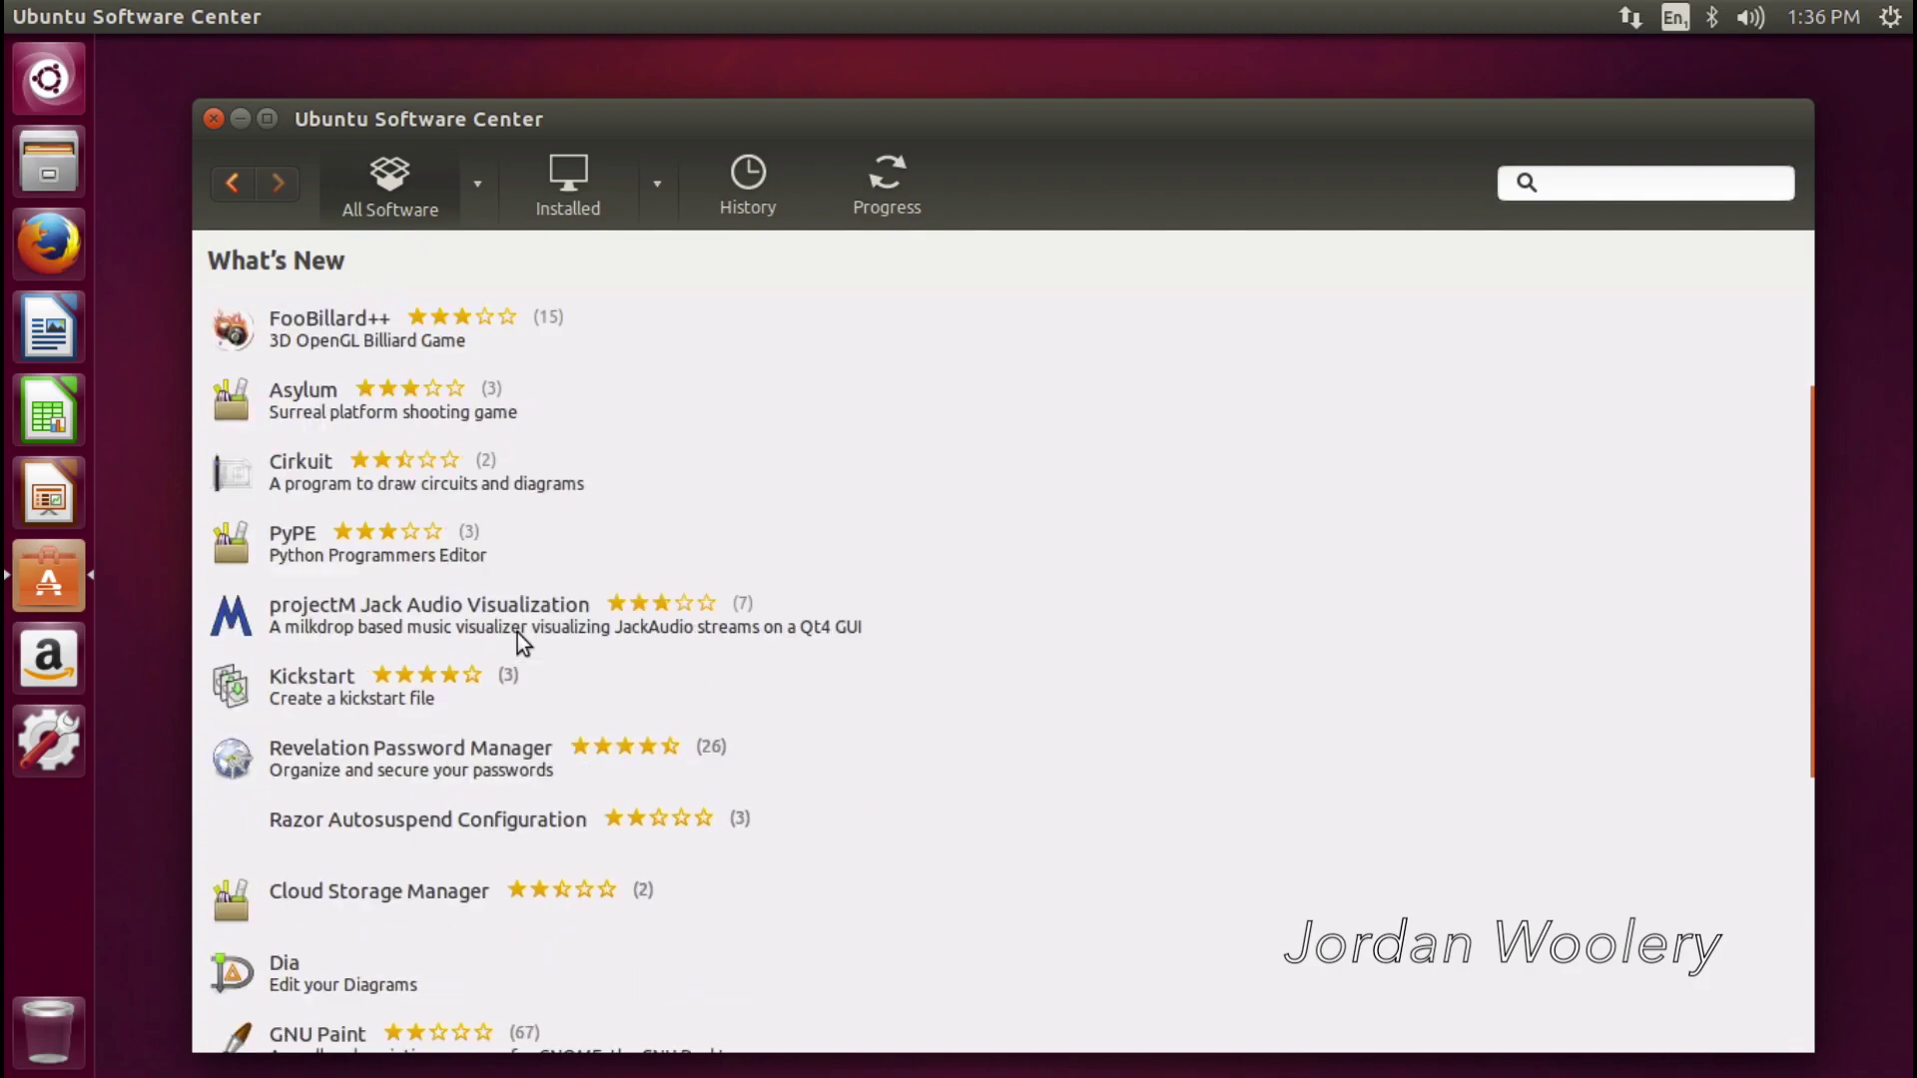
{"action": "scroll", "coordinate": [549, 599], "scroll_direction": "up", "scroll_amount": 6}
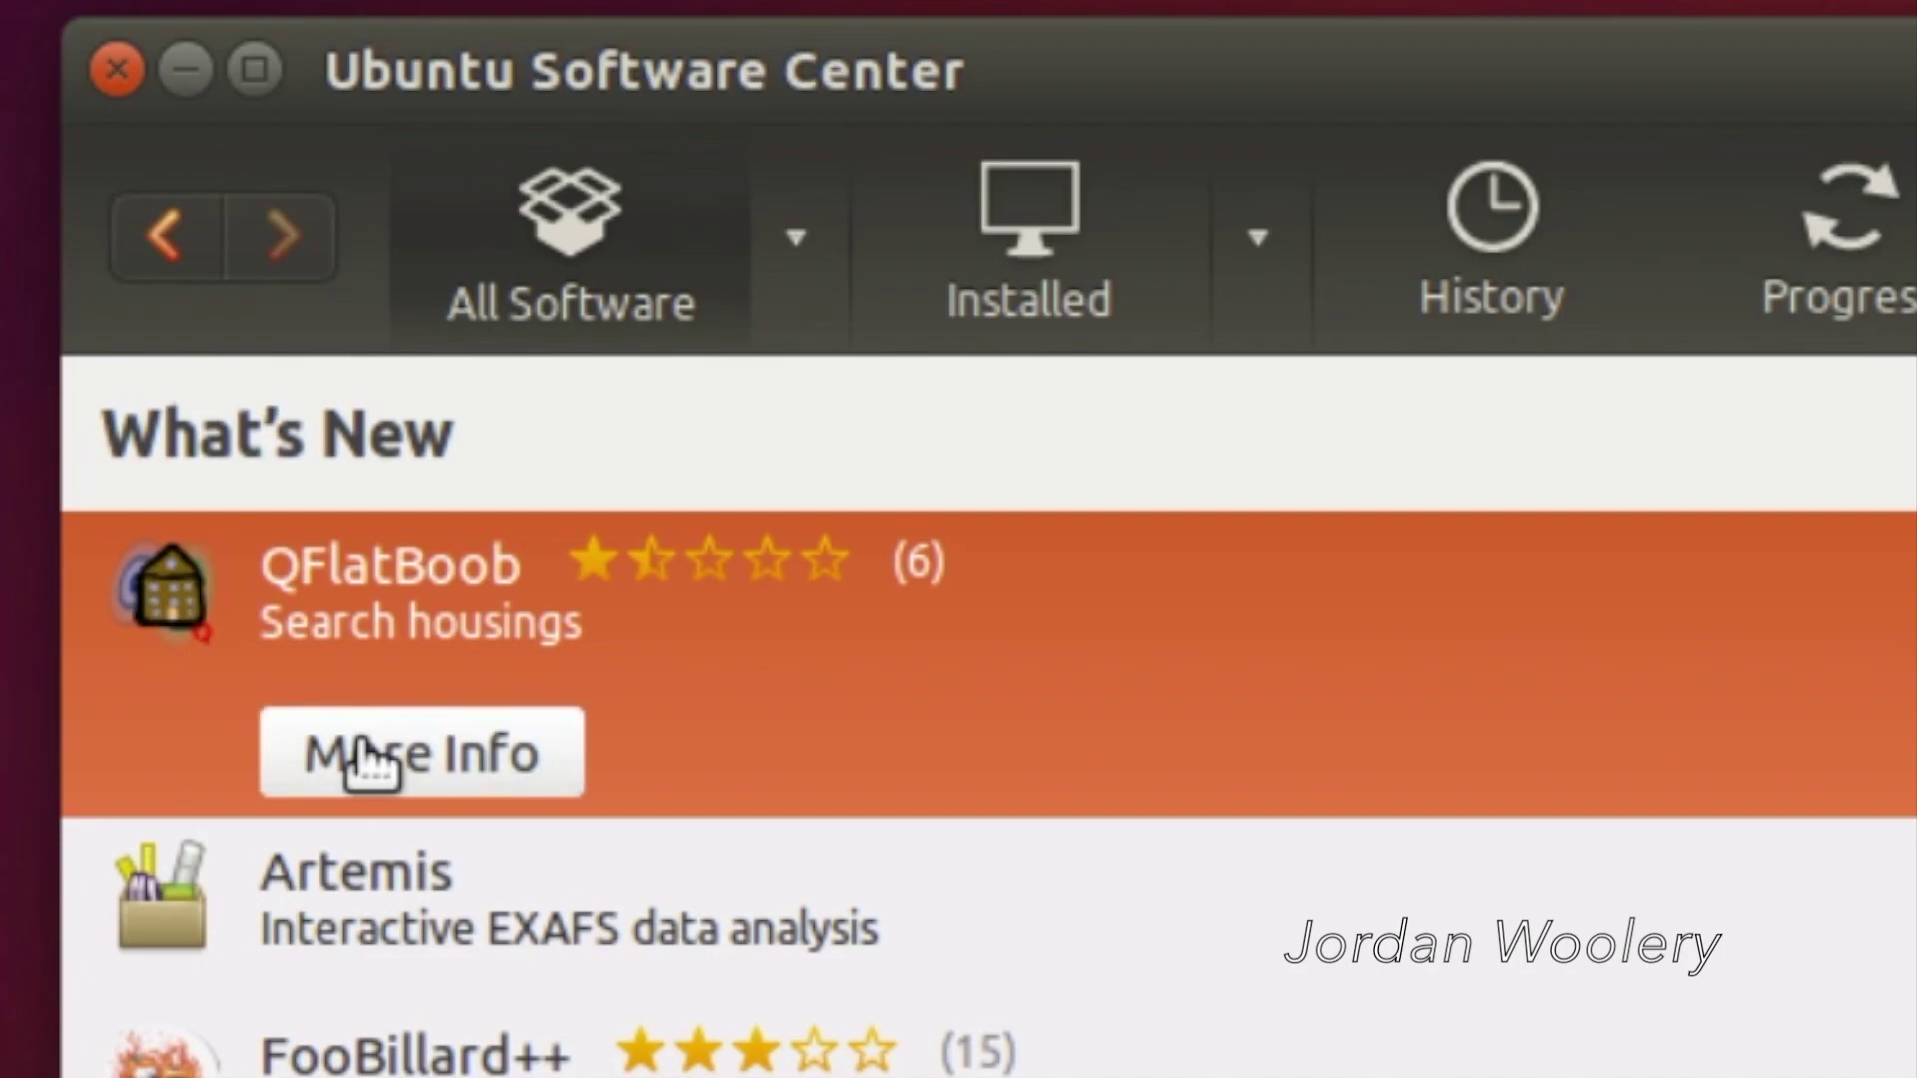
Open QFlatBoob's details, authorize the universe source with the account password, then close Software Center
{"action": "left_click", "coordinate": [364, 744]}
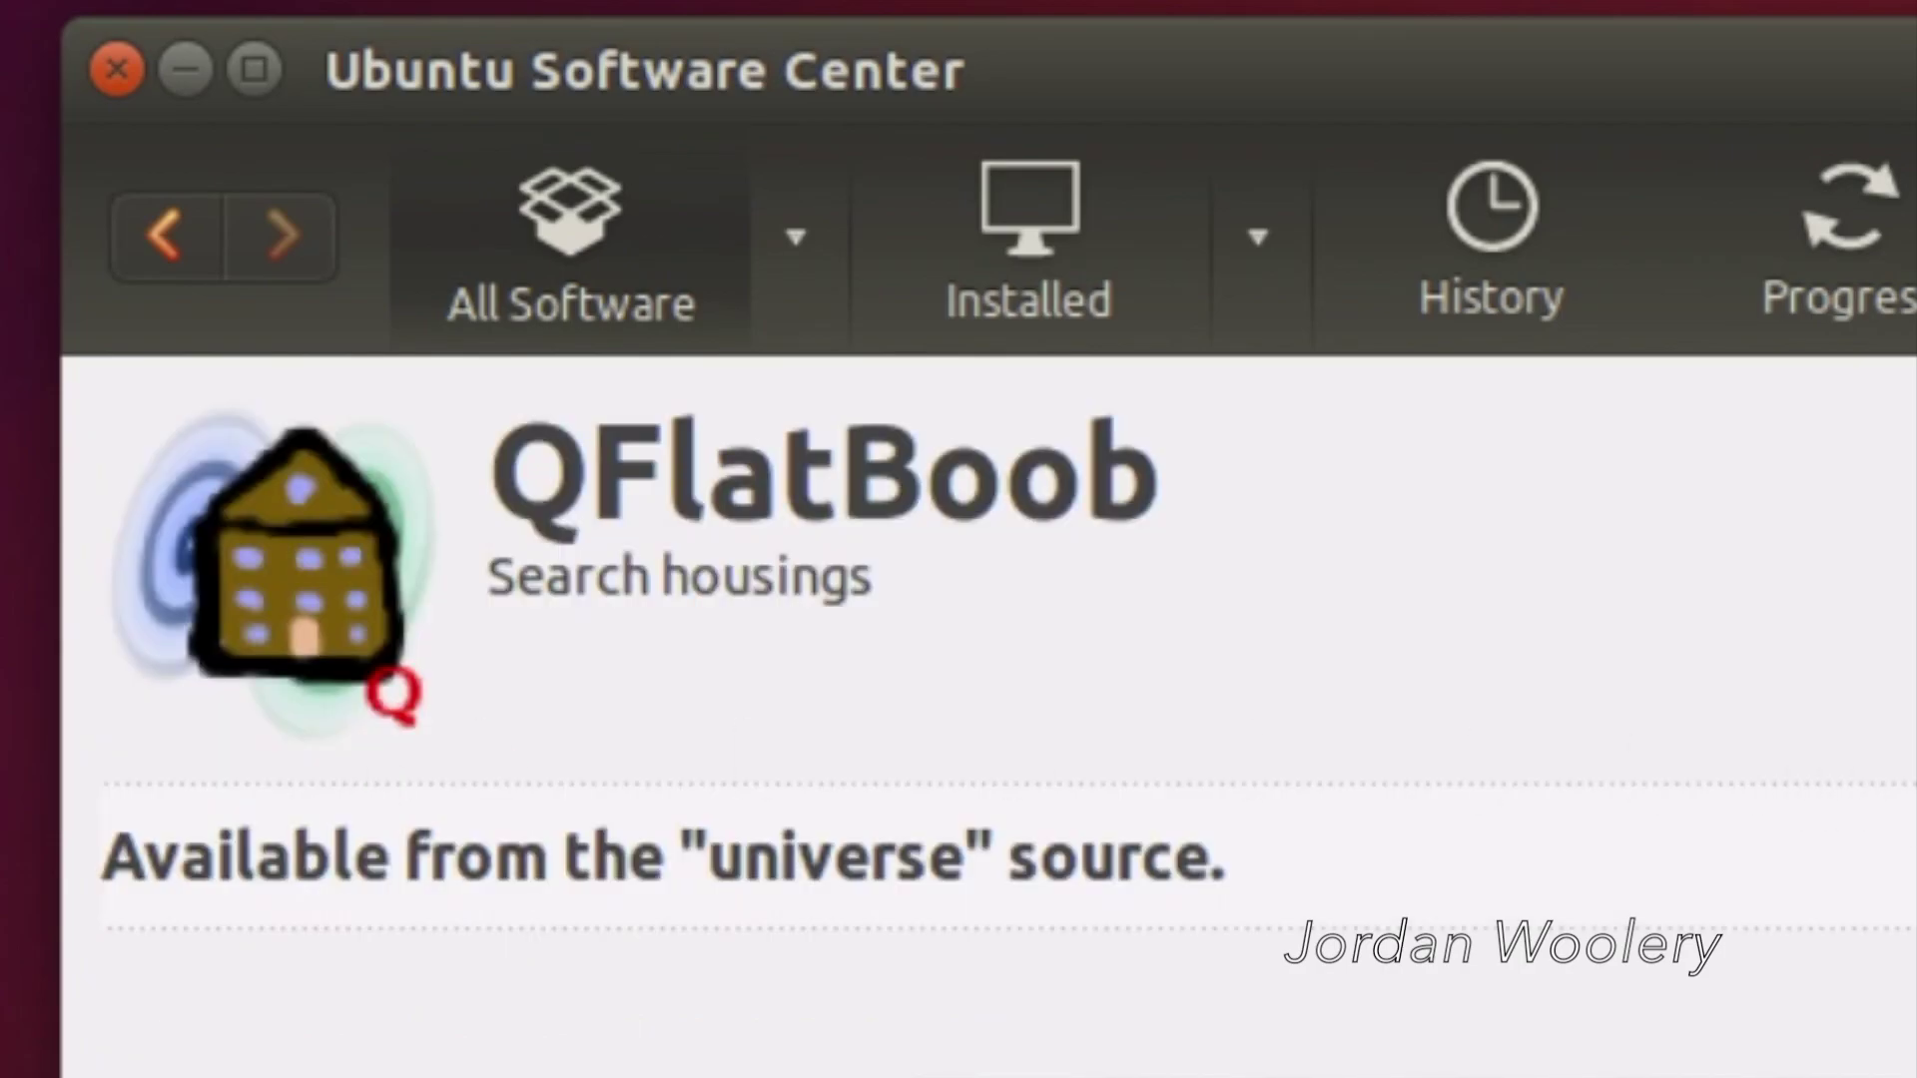
{"action": "left_click", "coordinate": [1711, 422]}
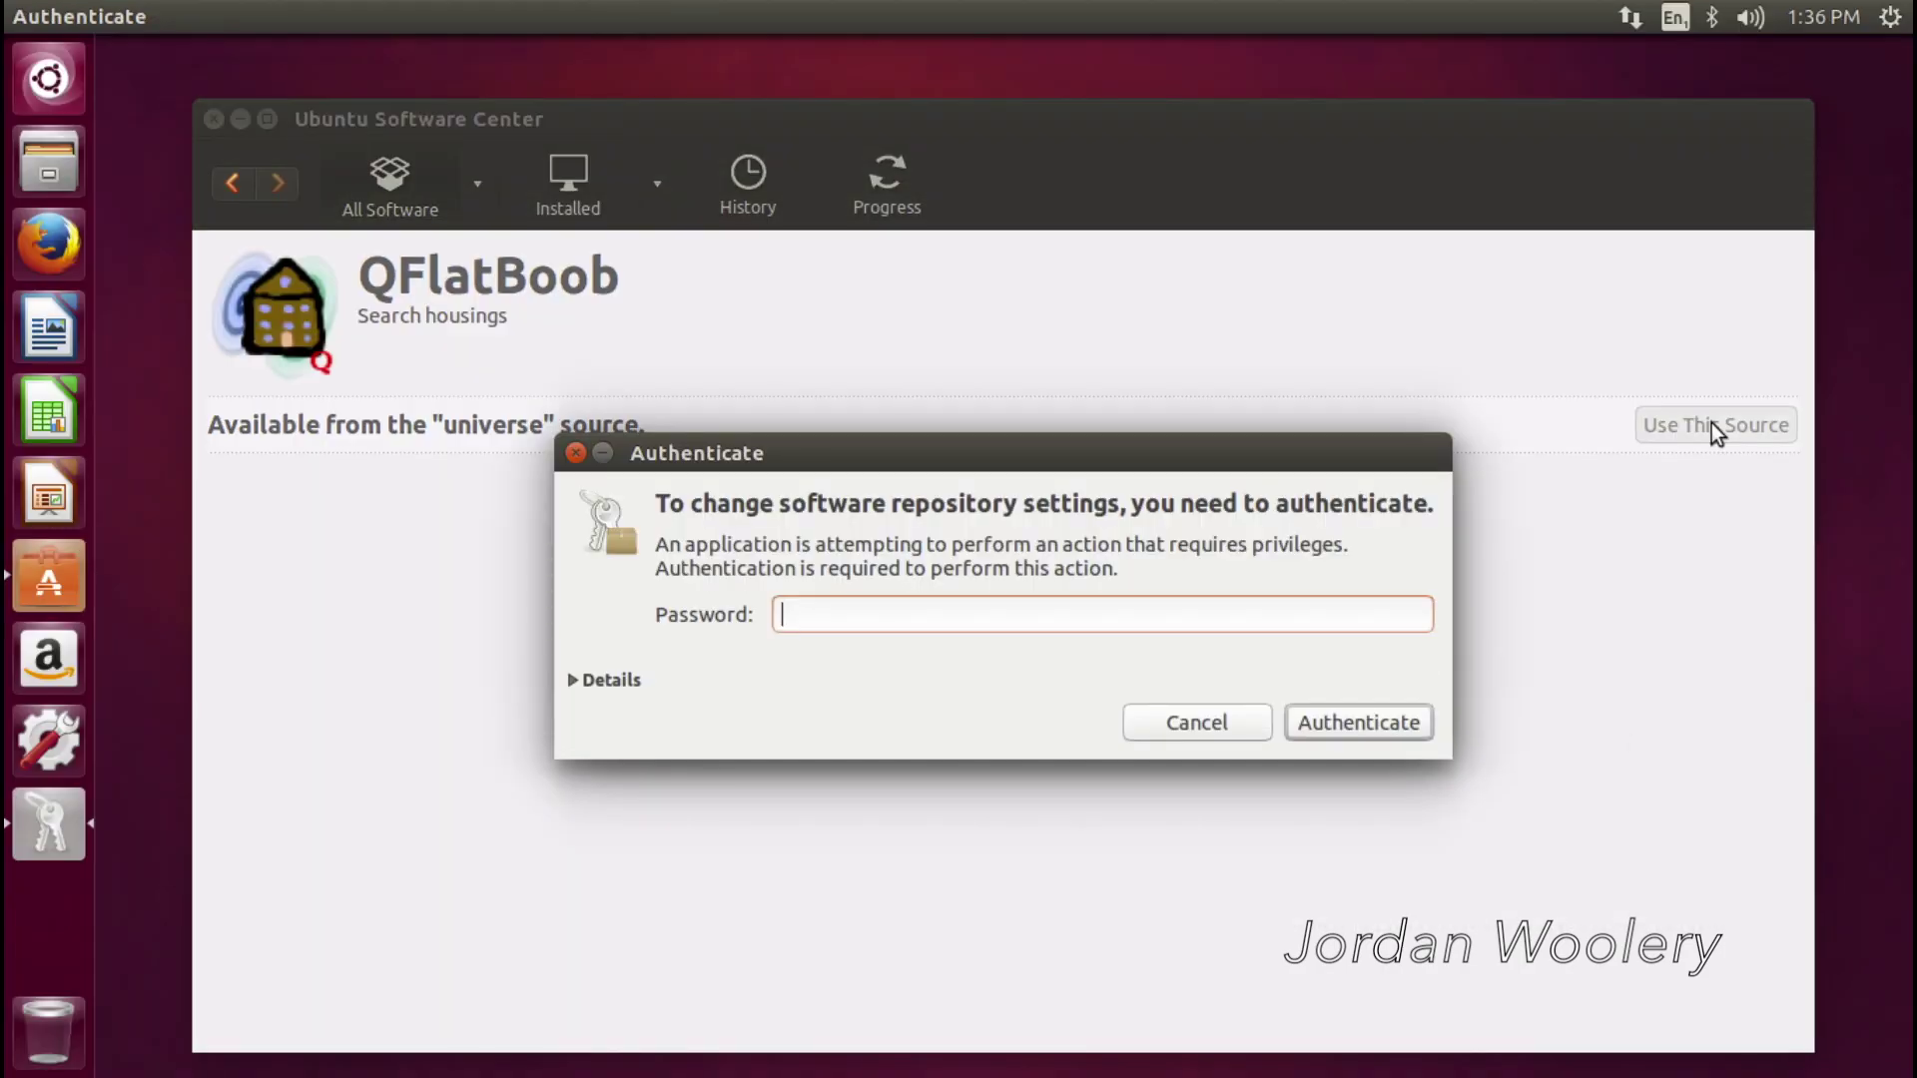
{"action": "type", "text": "•••••"}
{"action": "type", "text": "•••••"}
{"action": "left_click", "coordinate": [1394, 717]}
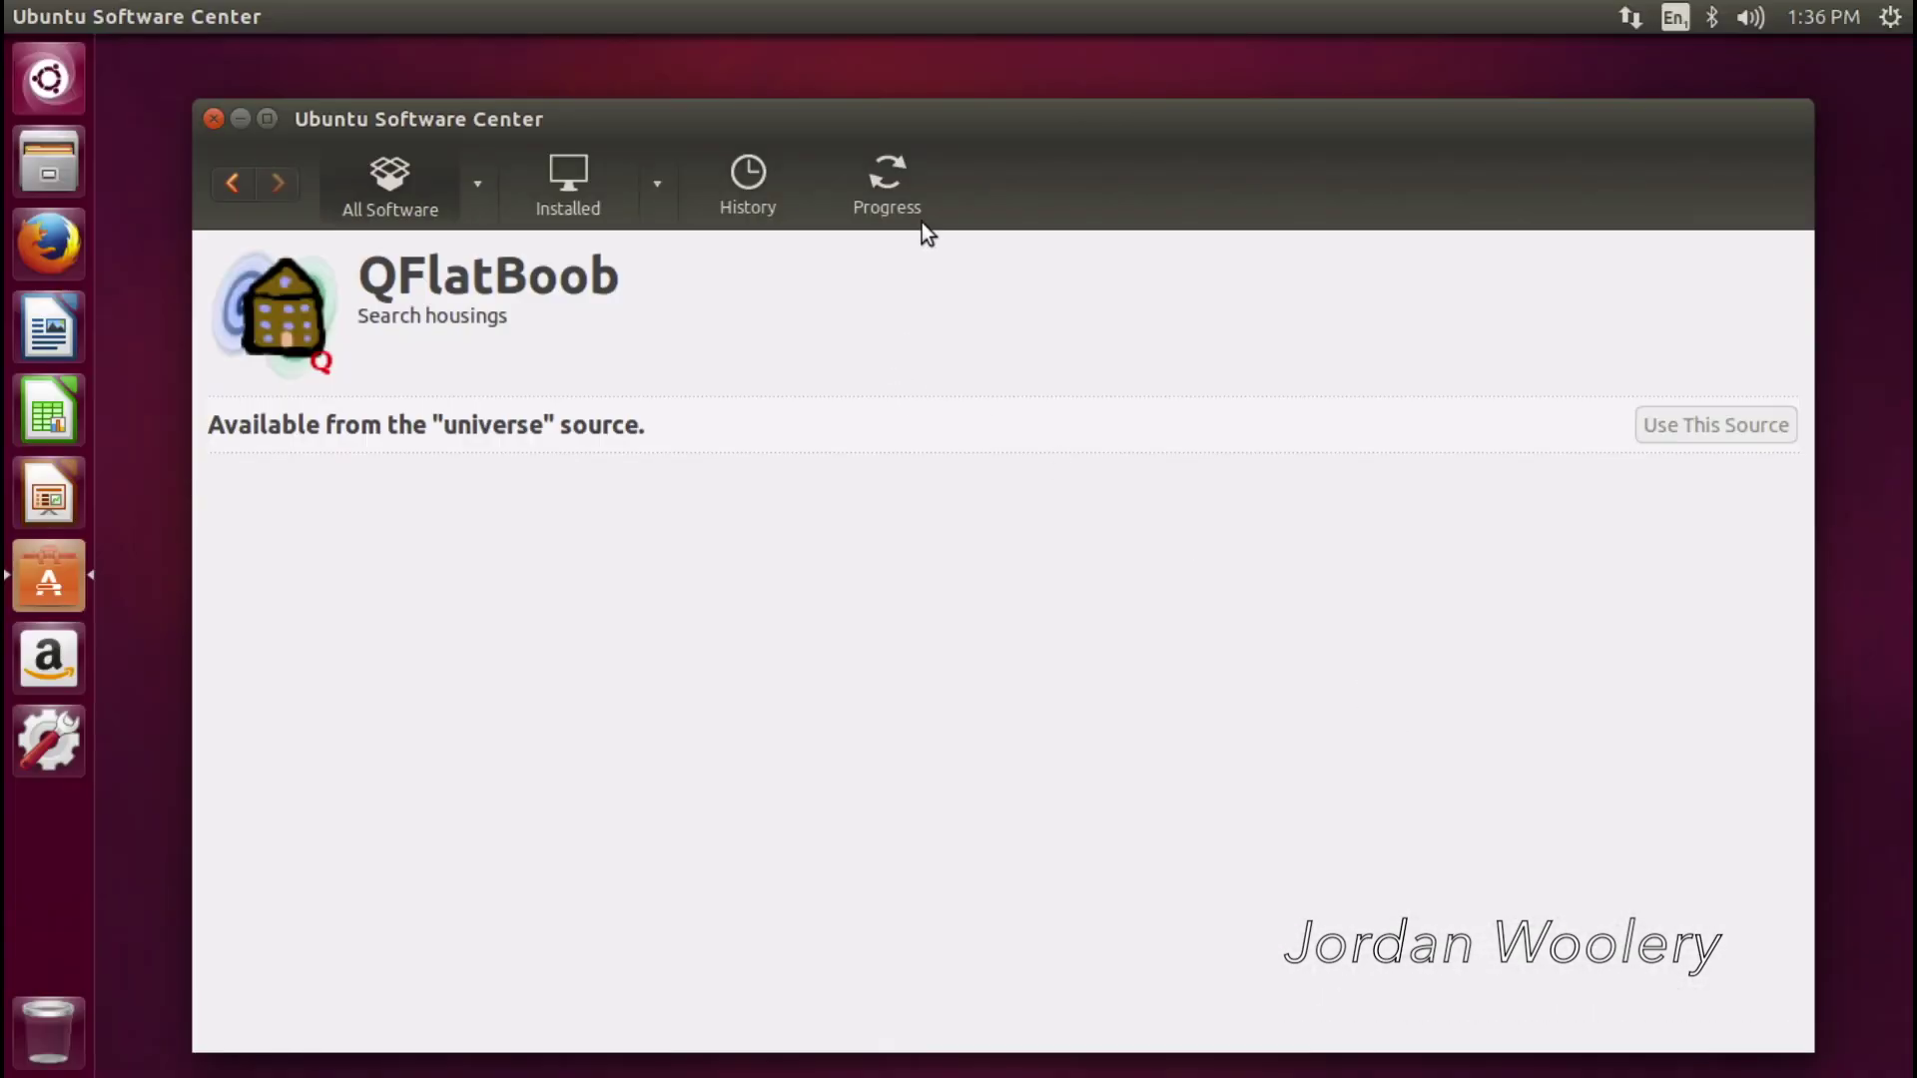
{"action": "mouse_move", "coordinate": [1054, 117]}
{"action": "left_mouse_down"}
{"action": "mouse_move", "coordinate": [1104, 783]}
{"action": "mouse_move", "coordinate": [1057, 111]}
{"action": "left_mouse_up"}
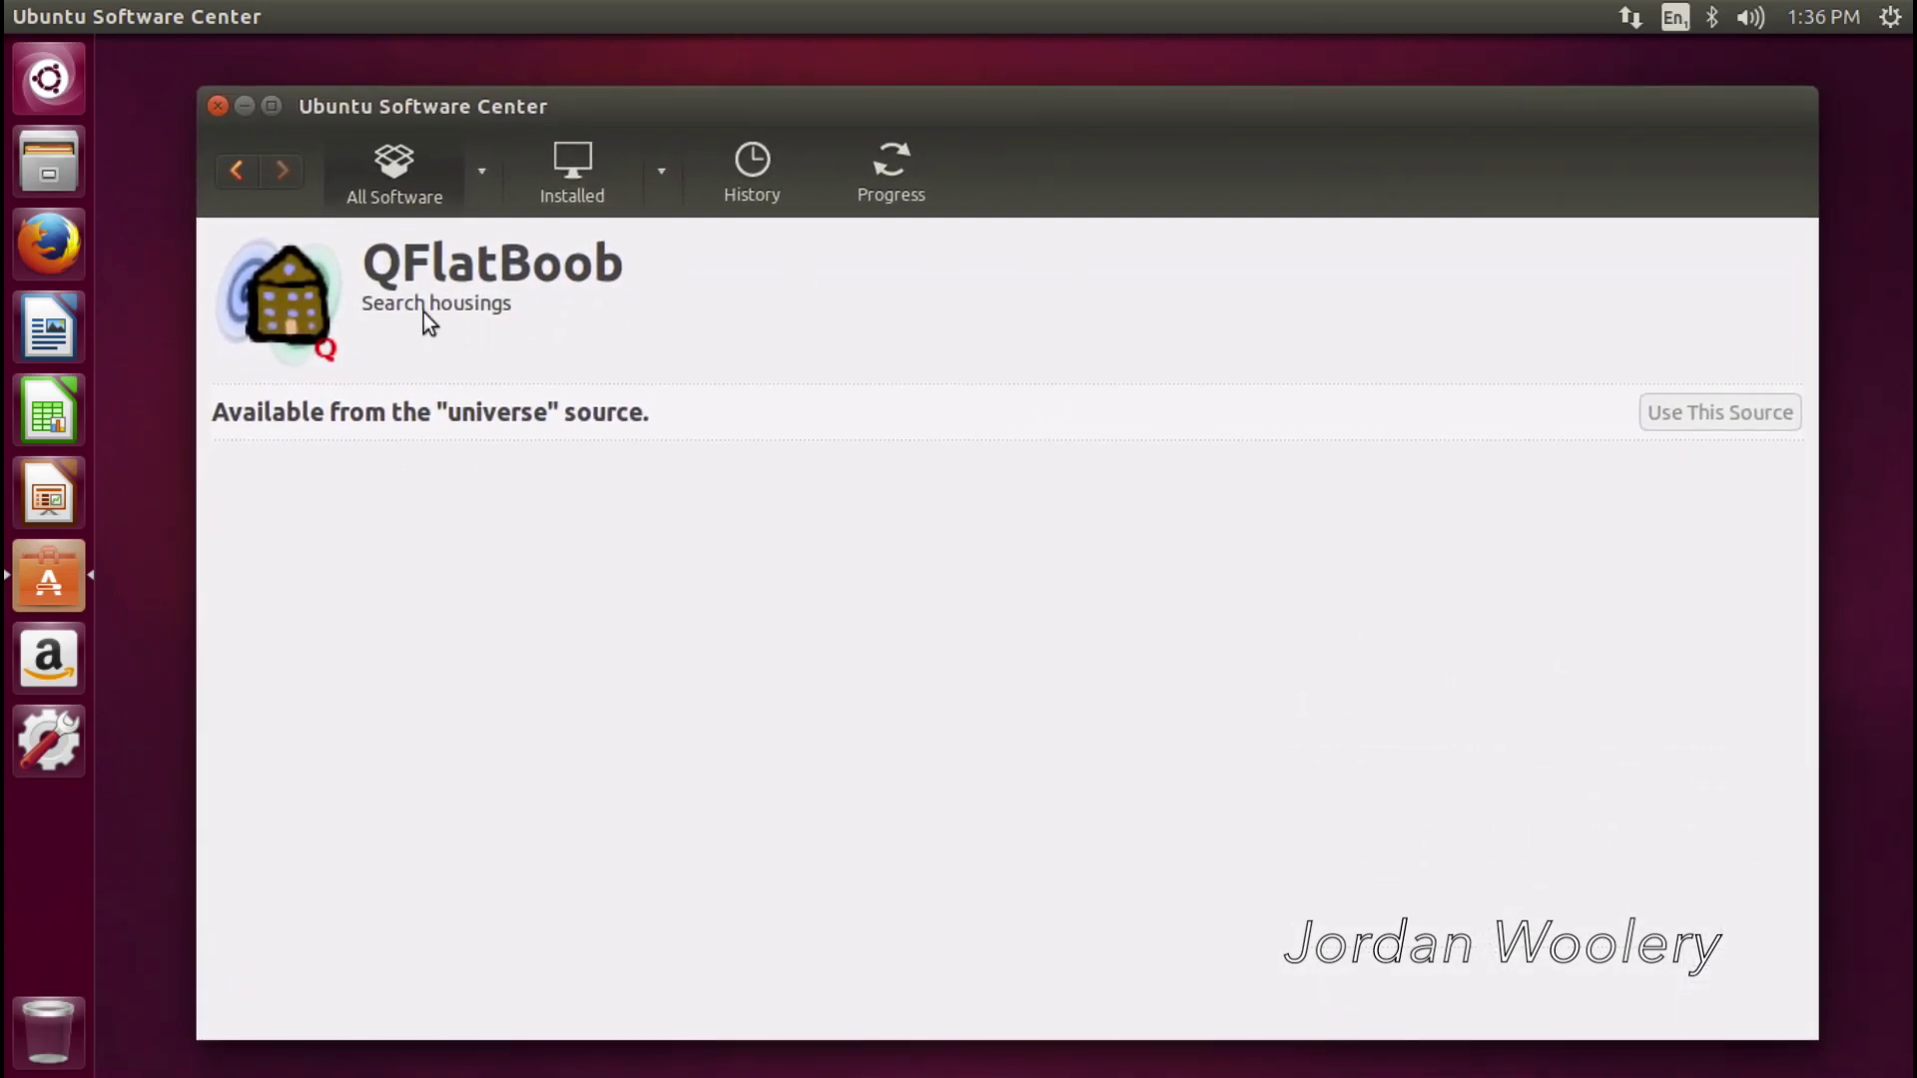
{"action": "left_click", "coordinate": [219, 106]}
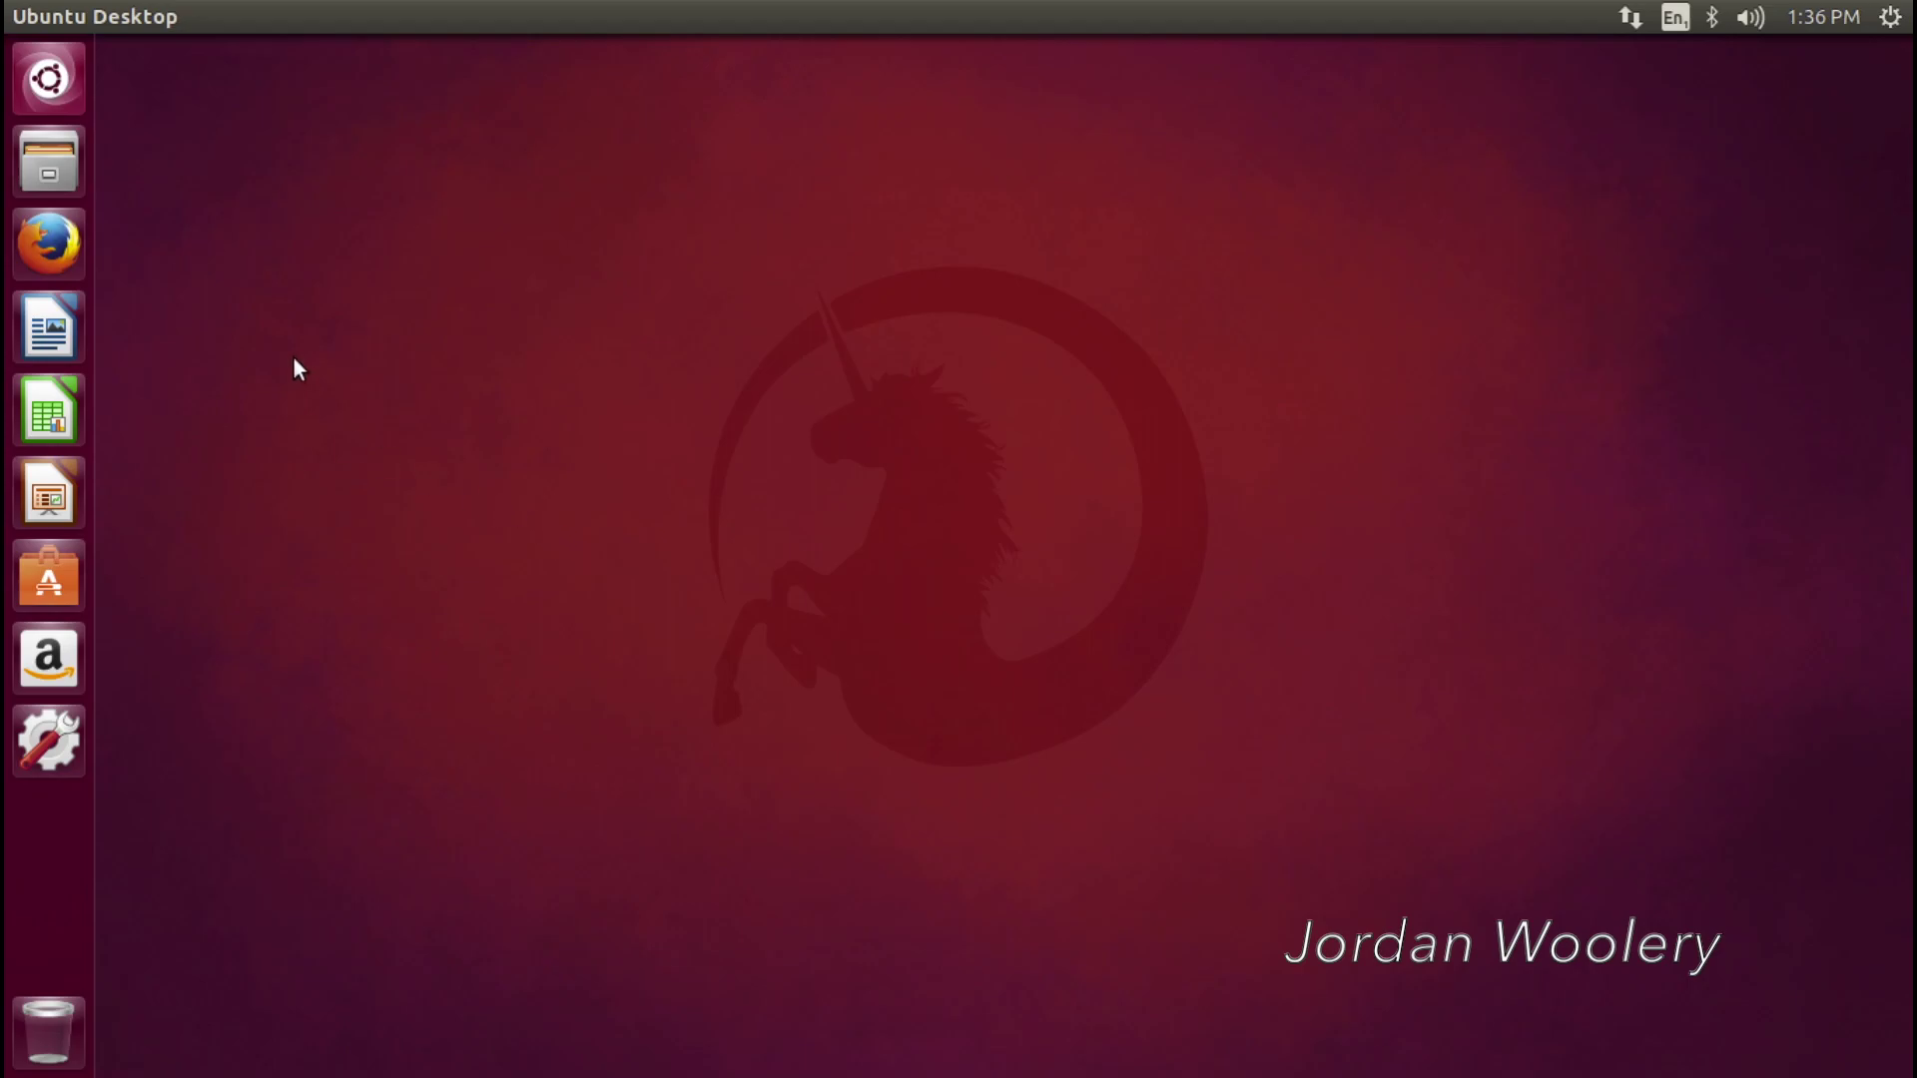
{"action": "left_click", "coordinate": [48, 78]}
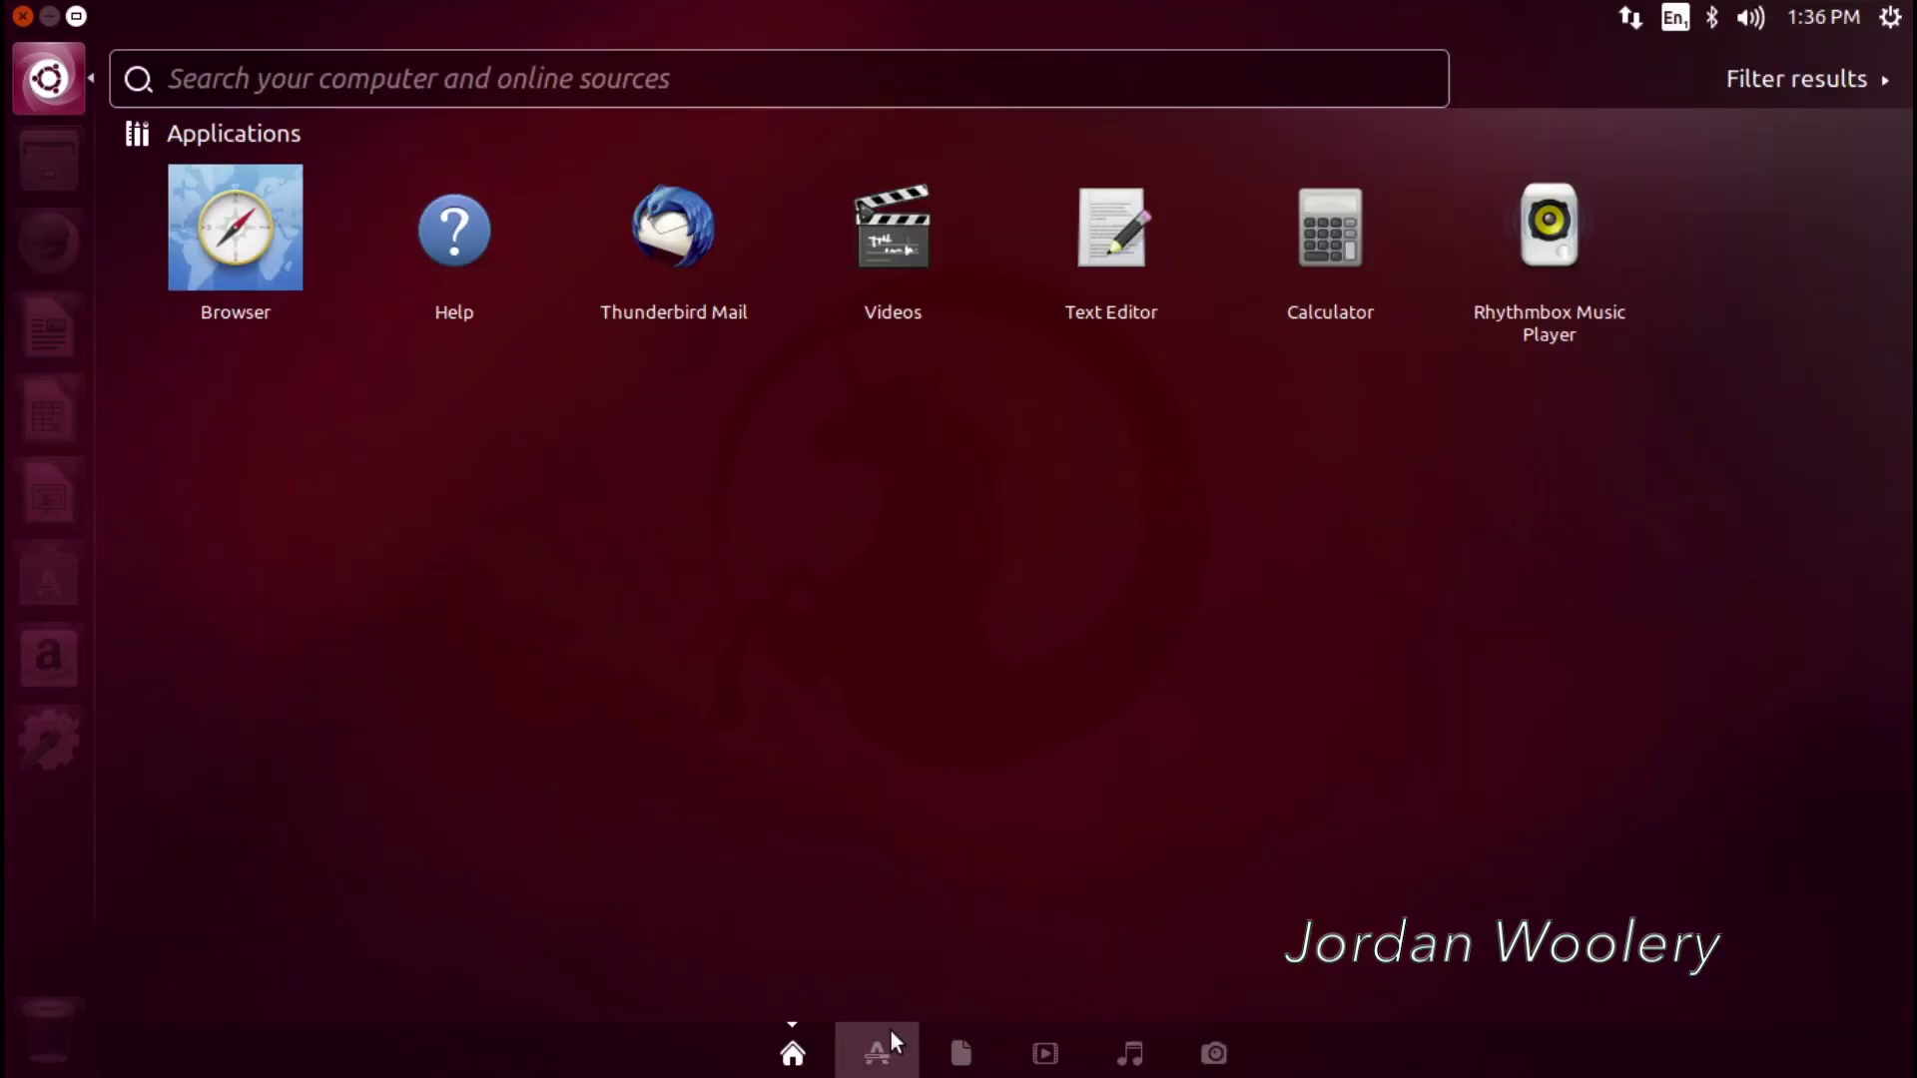
{"action": "left_click", "coordinate": [891, 1034]}
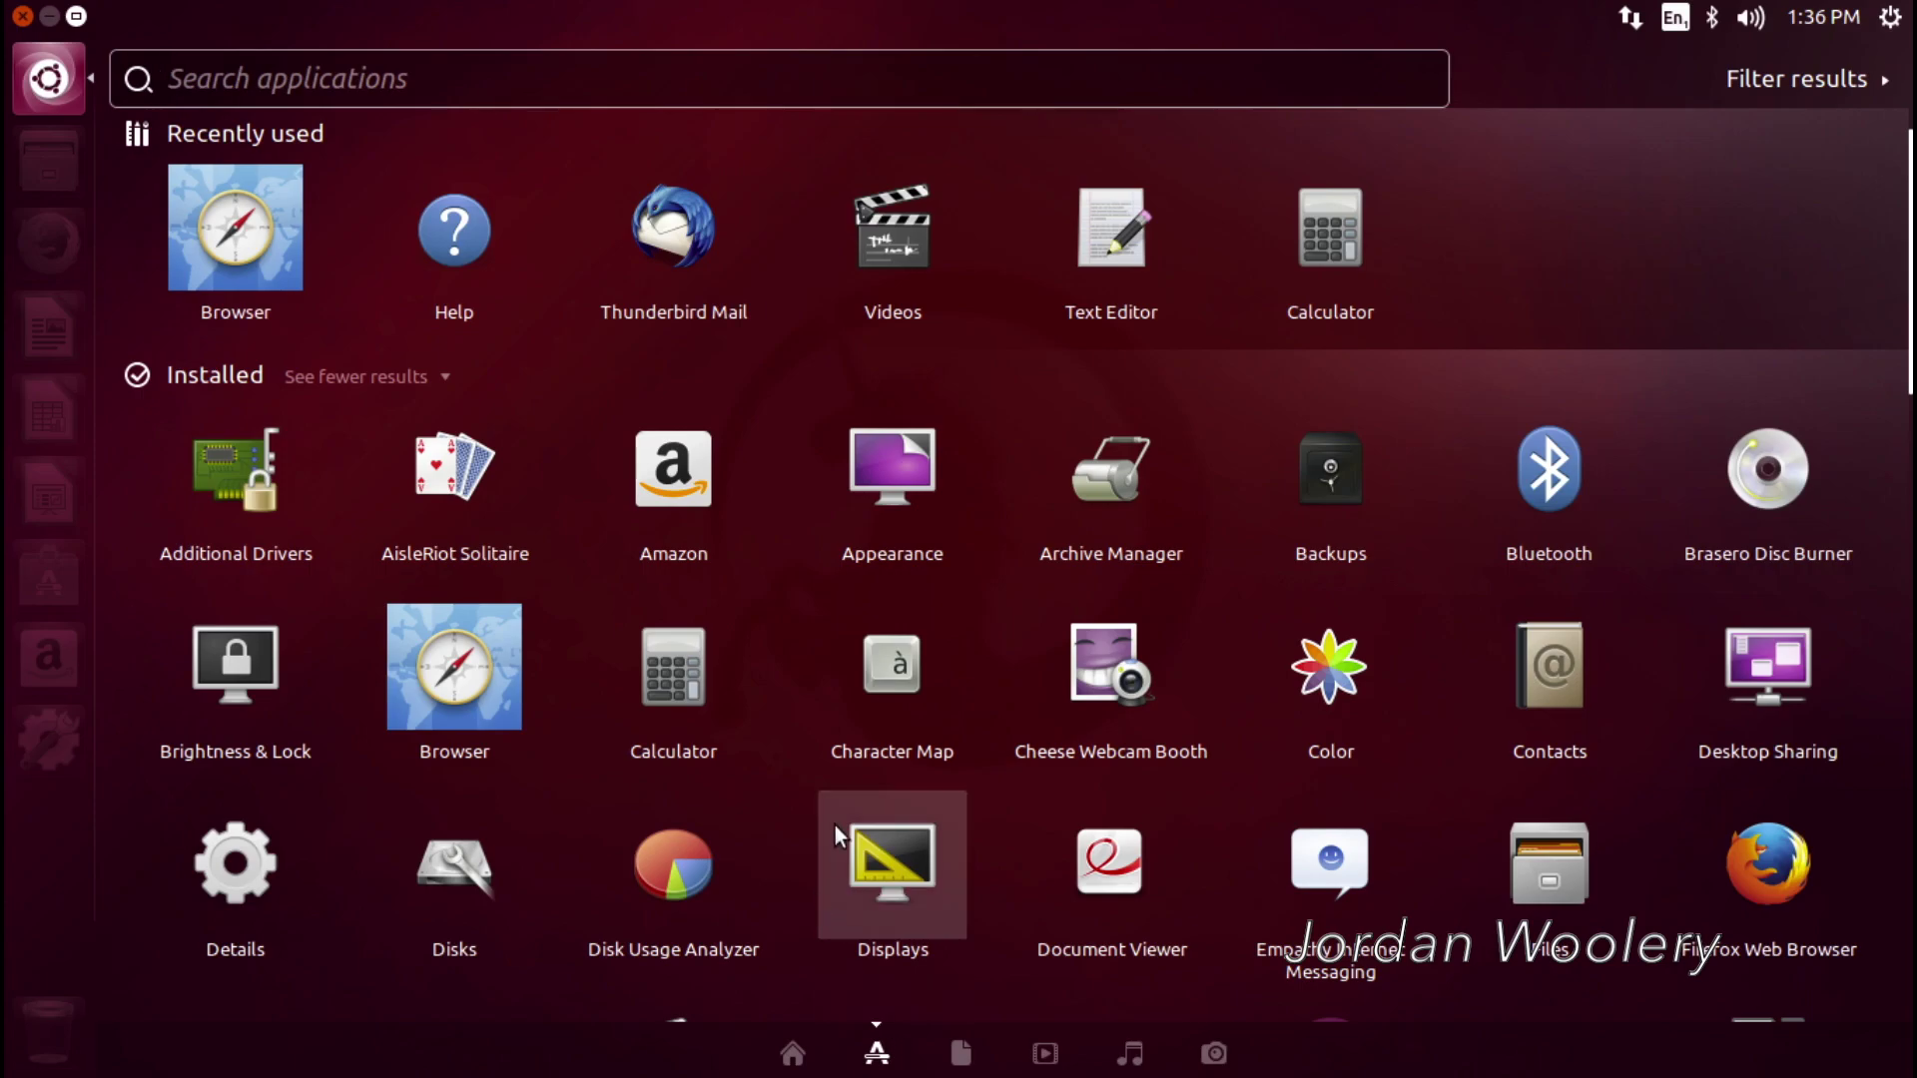
{"action": "scroll", "coordinate": [835, 823], "scroll_direction": "down", "scroll_amount": 3}
{"action": "scroll", "coordinate": [835, 817], "scroll_direction": "down", "scroll_amount": 5}
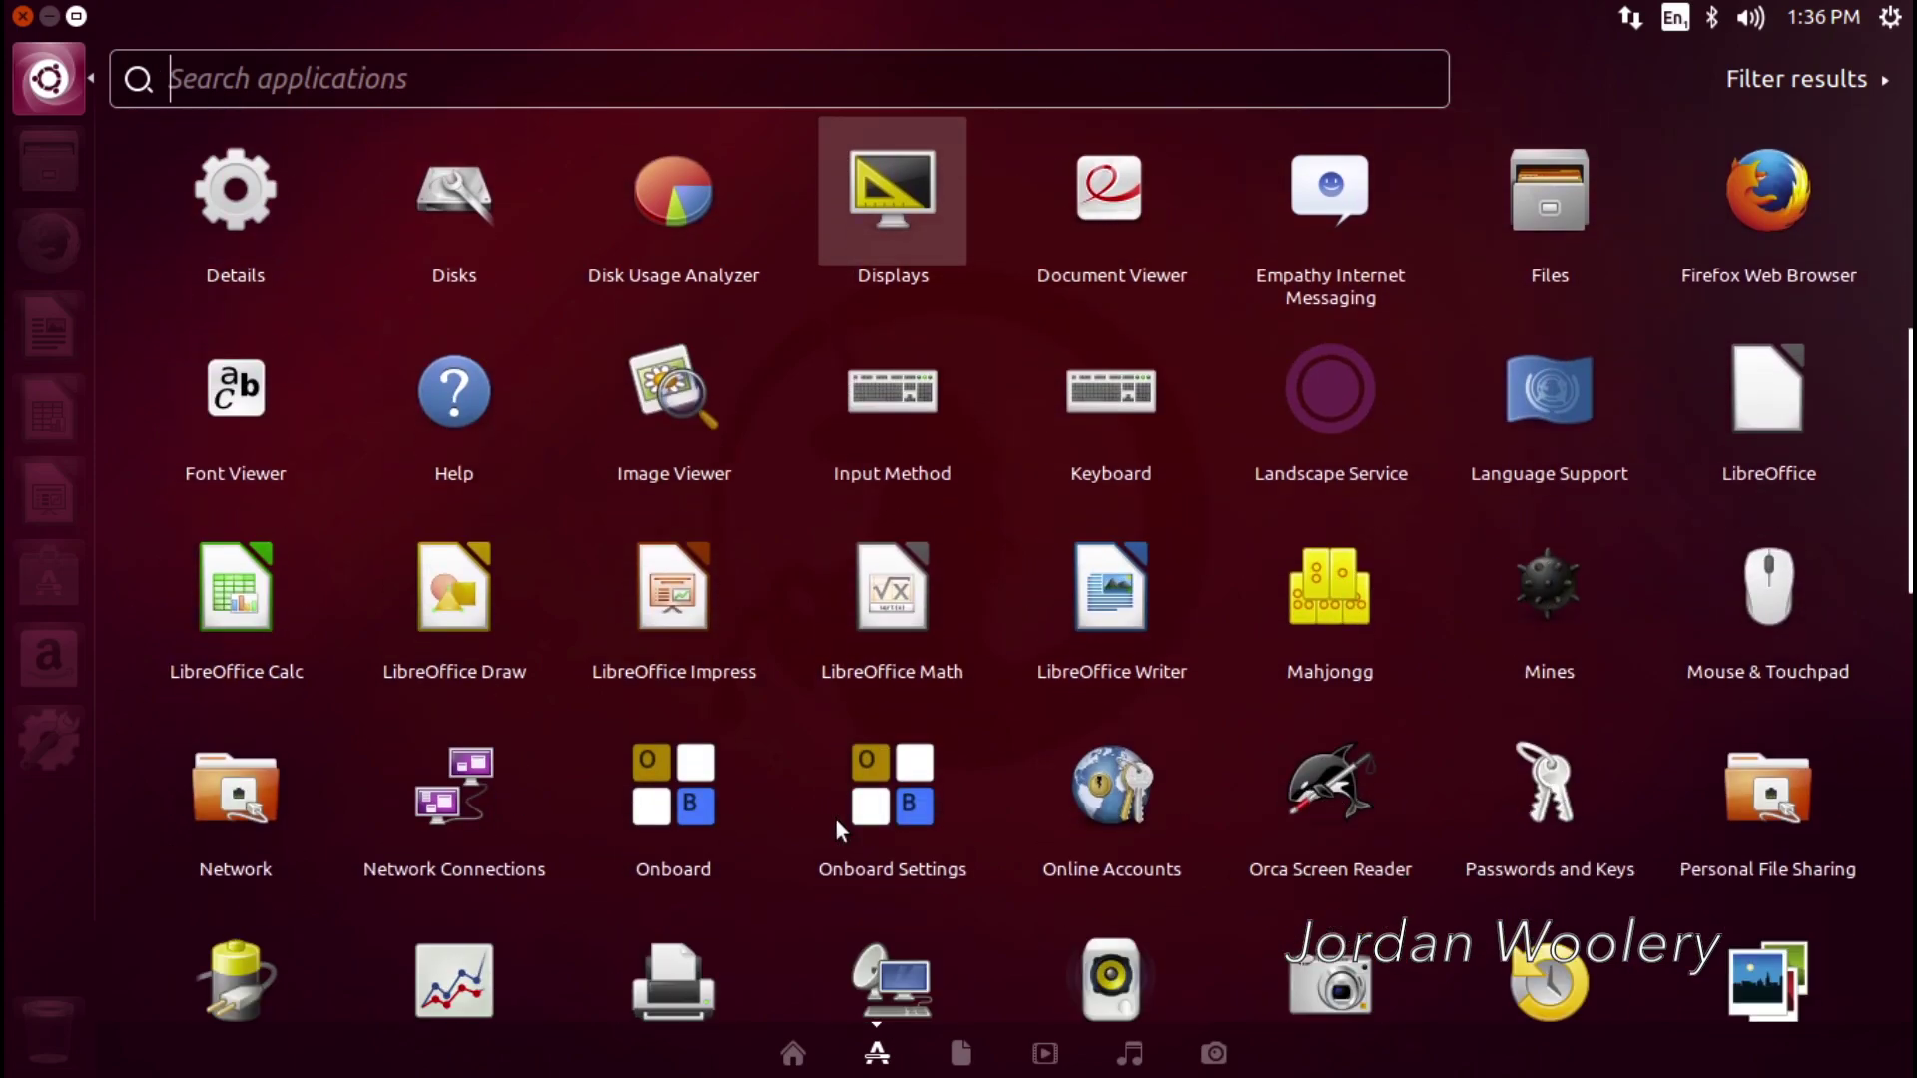
{"action": "scroll", "coordinate": [836, 820], "scroll_direction": "down", "scroll_amount": 3}
{"action": "scroll", "coordinate": [835, 818], "scroll_direction": "down", "scroll_amount": 5}
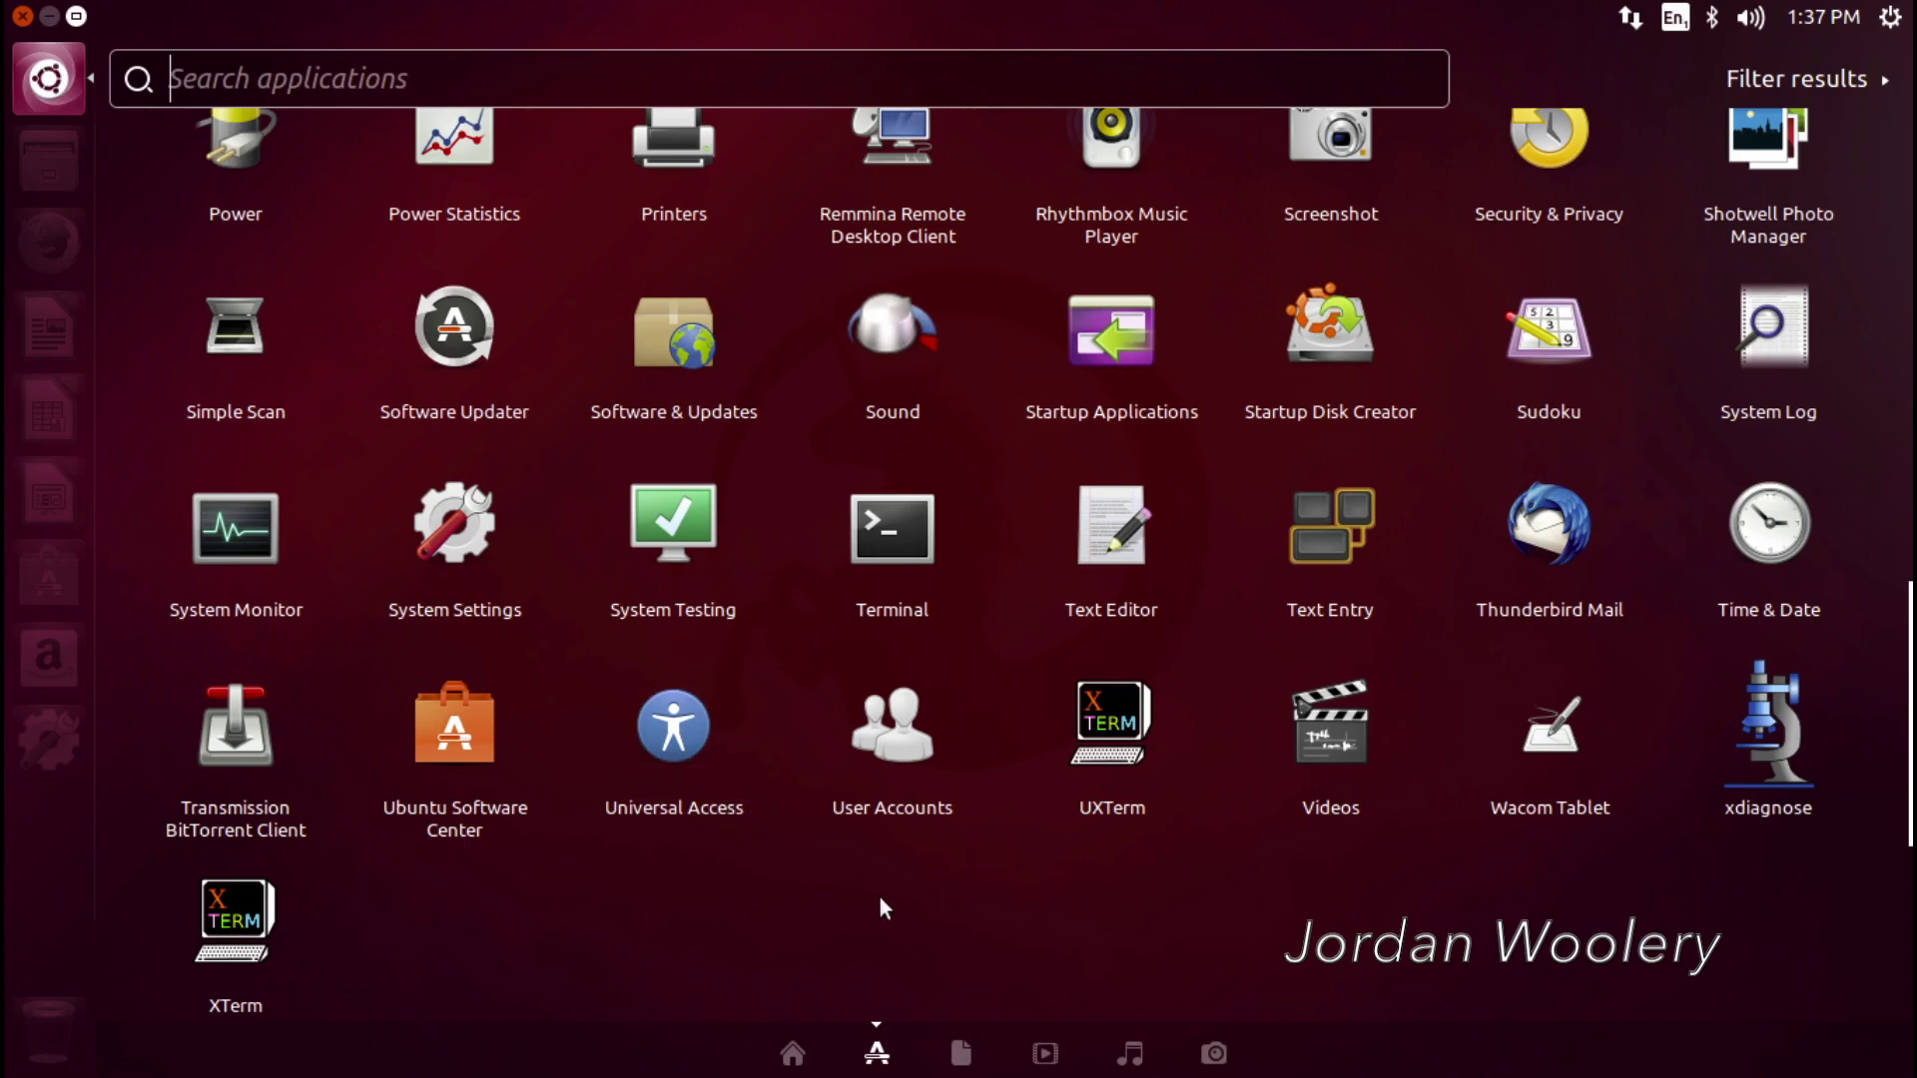
{"action": "left_click", "coordinate": [26, 104]}
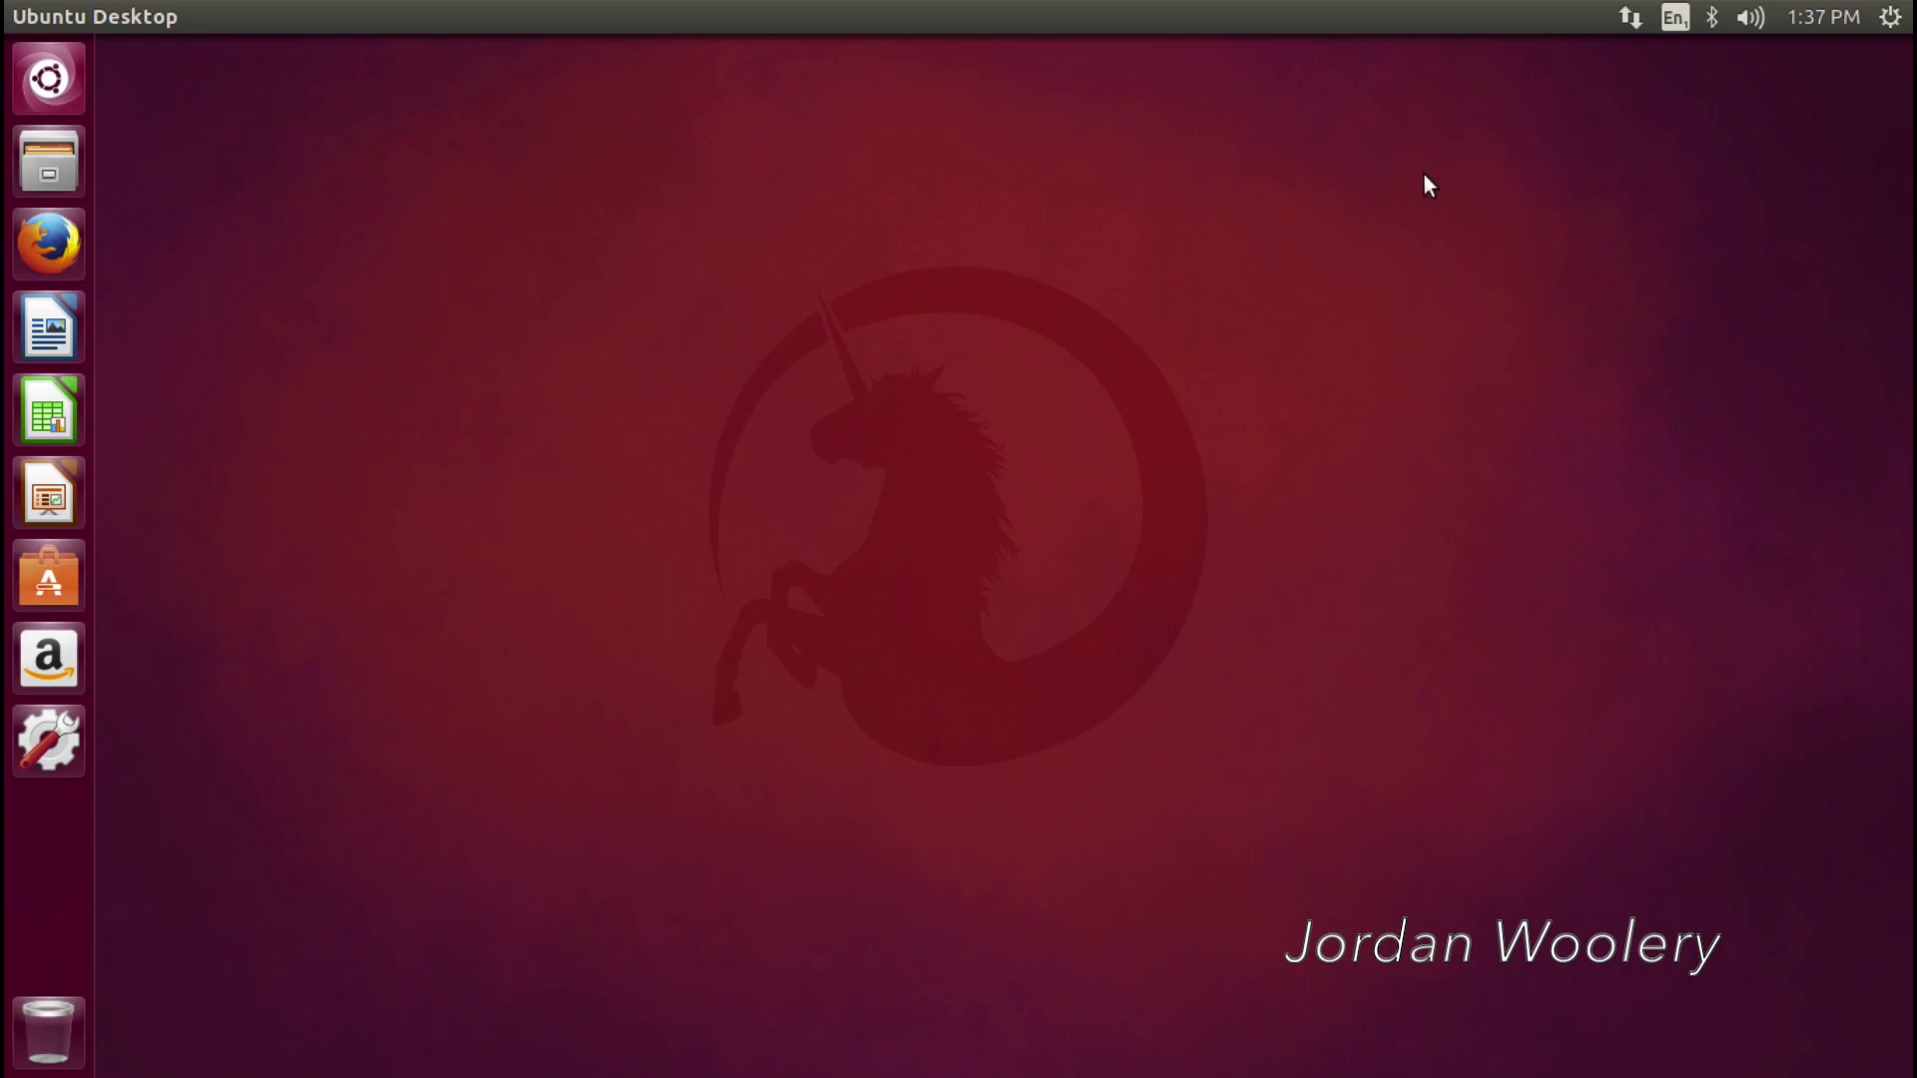
Choose Shut Down… from the gear menu at the panel's top-right
{"action": "left_click", "coordinate": [1892, 18]}
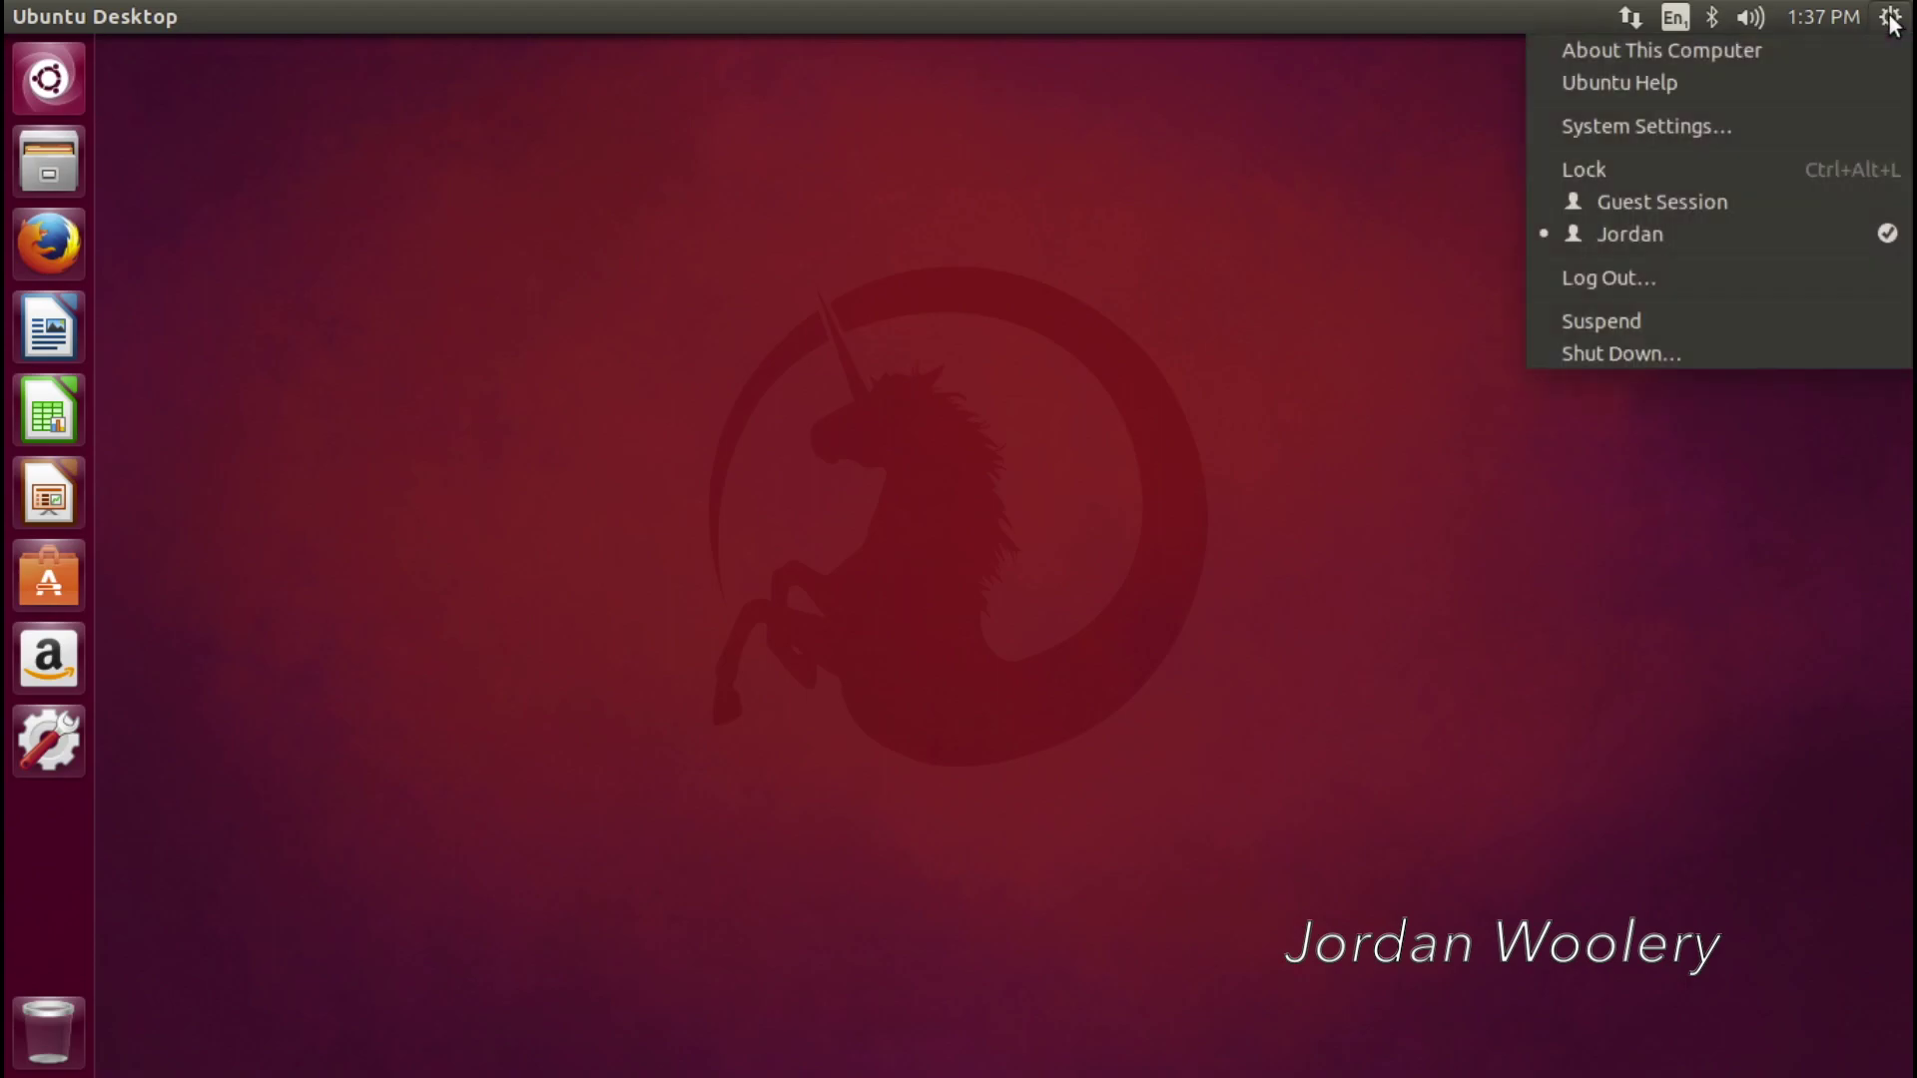
{"action": "left_click", "coordinate": [1761, 362]}
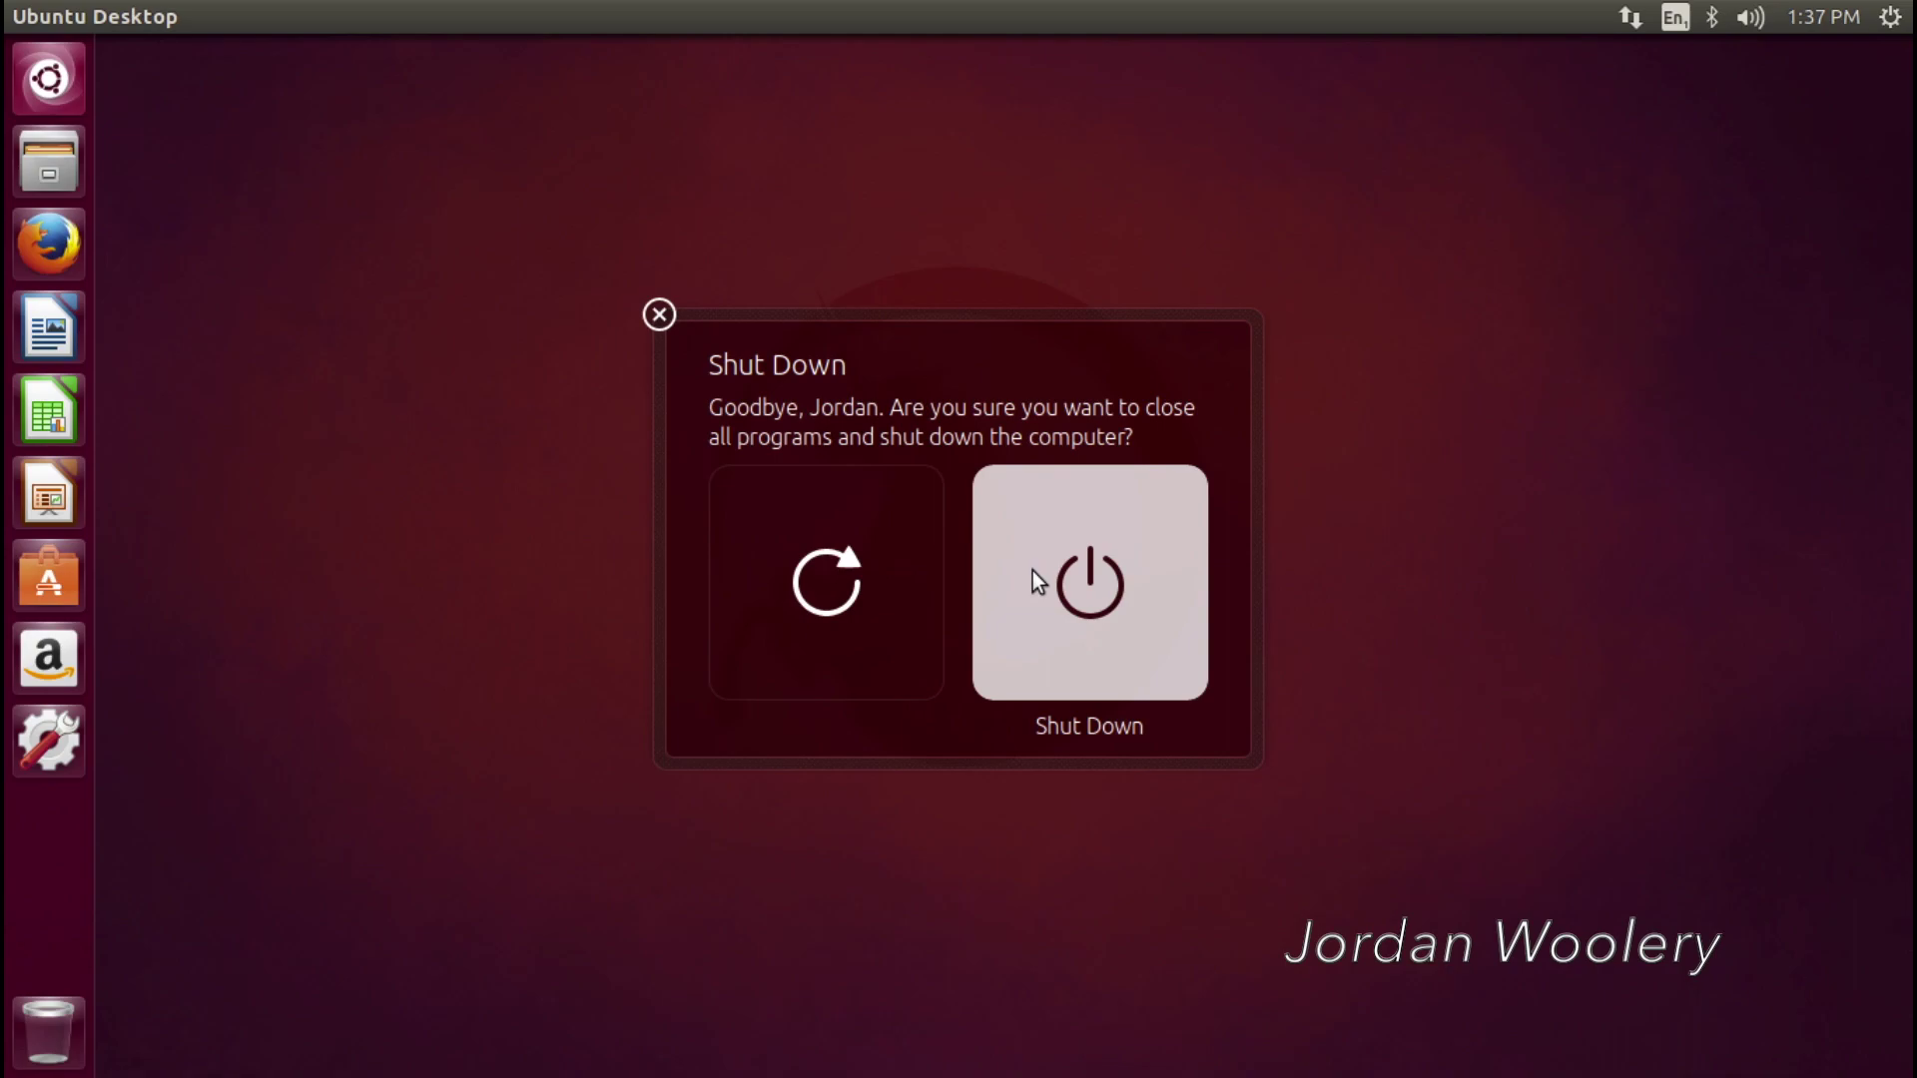